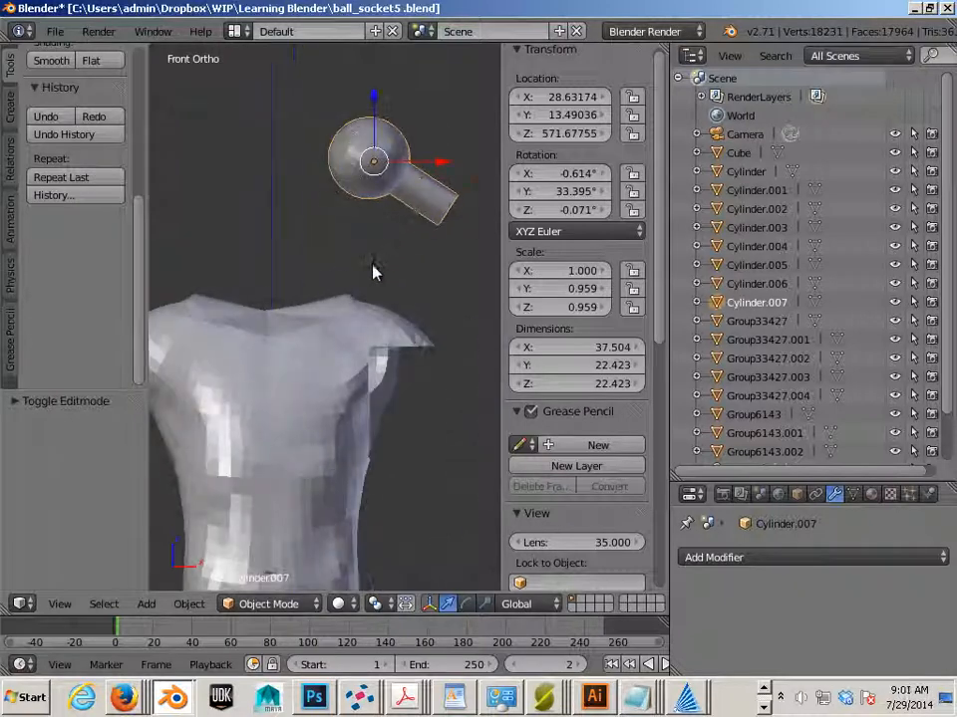
Rotate the ball joint above the torso so its stem lies horizontal, at a Y rotation of about -0.3°.
middle_click_drag(389, 248, 318, 432, "shift")
key("r")
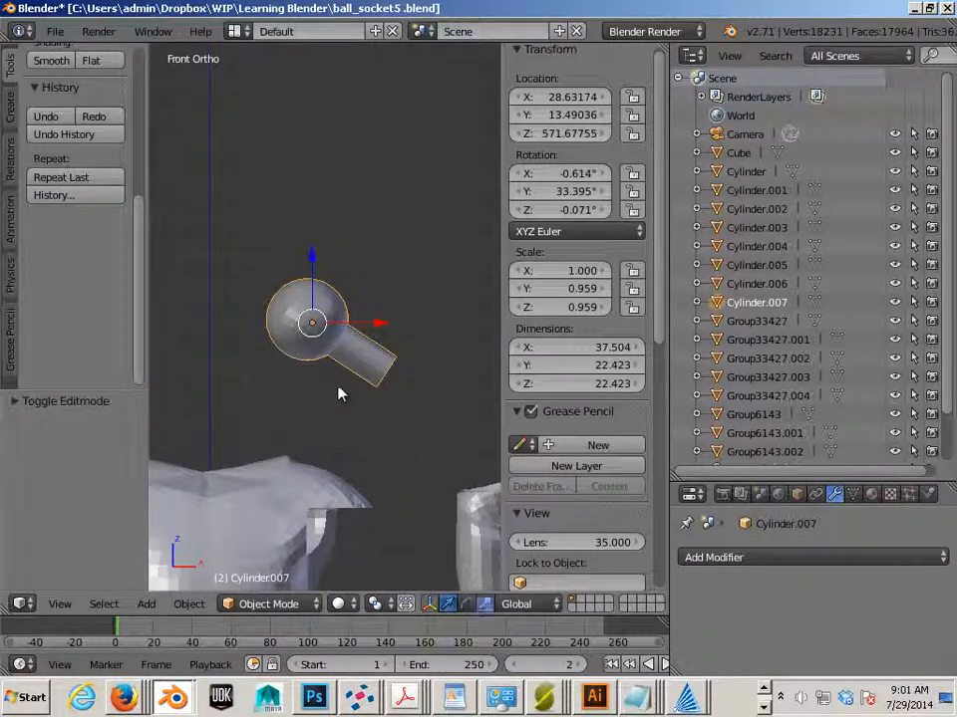
key("e")
left_click_drag(394, 349, 393, 301)
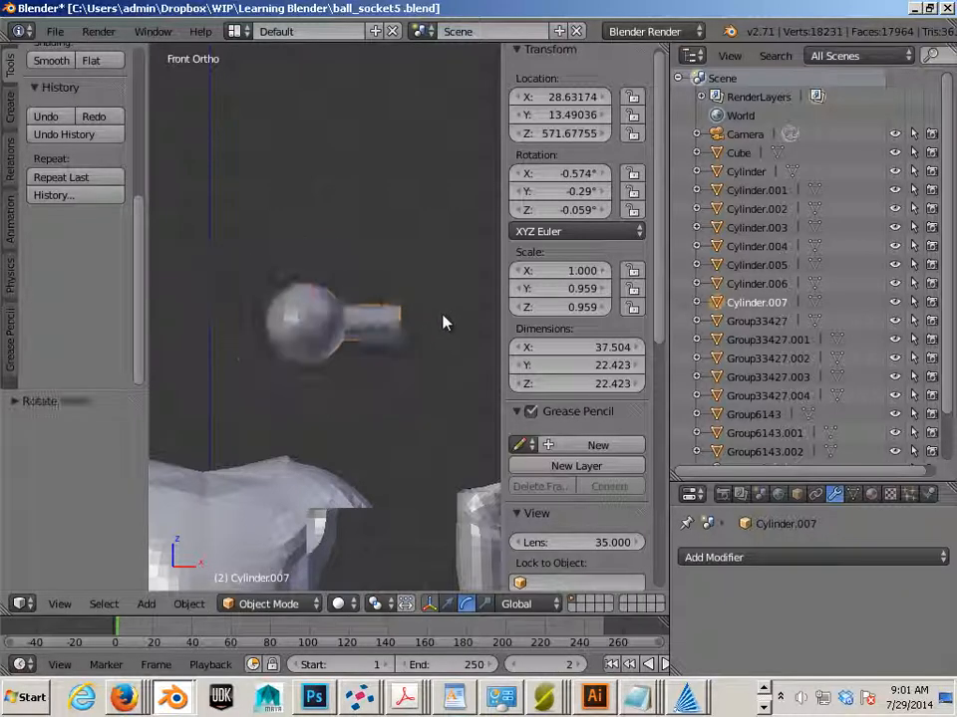
key("a")
Move the ball joint along the Y axis to about 61.5, clear of the torso.
key("KP_7")
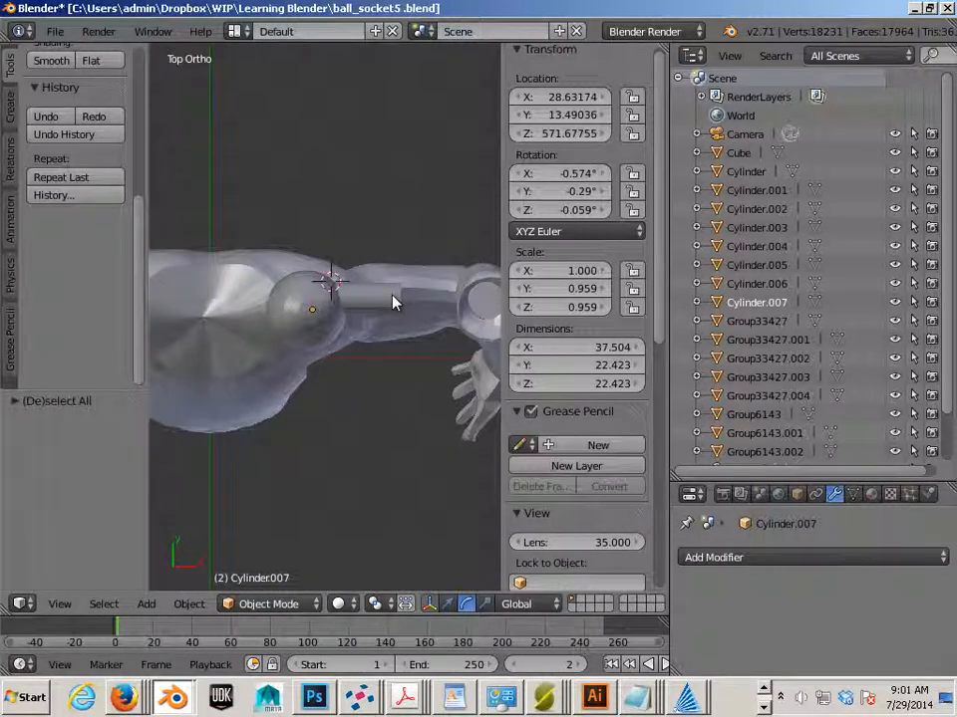
right_click(394, 302)
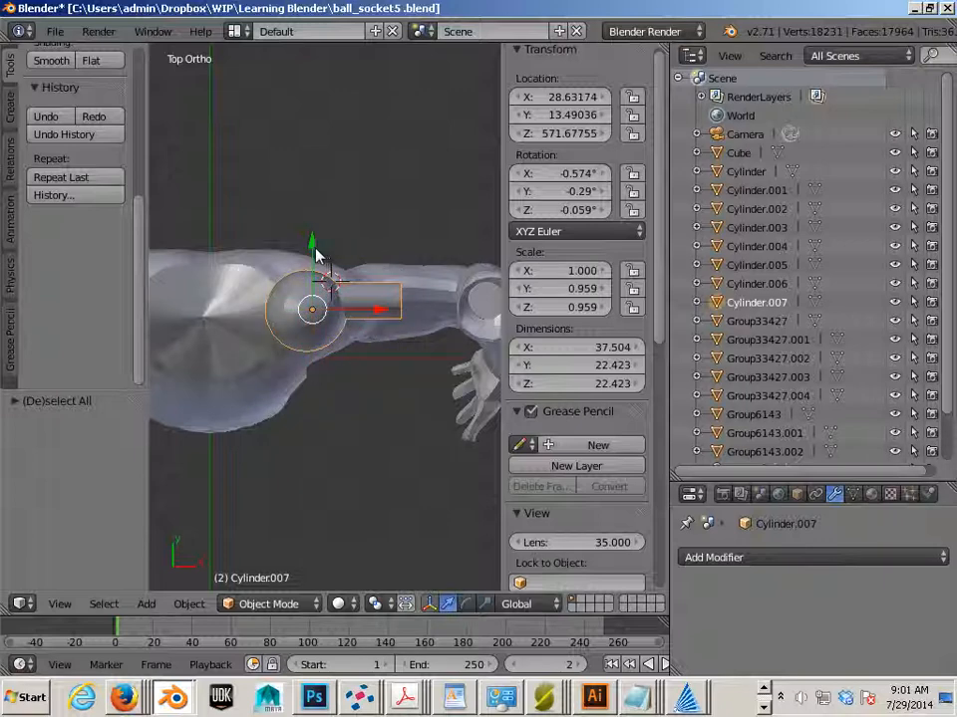
left_click_drag(315, 256, 331, 81)
middle_click_drag(305, 213, 448, 340)
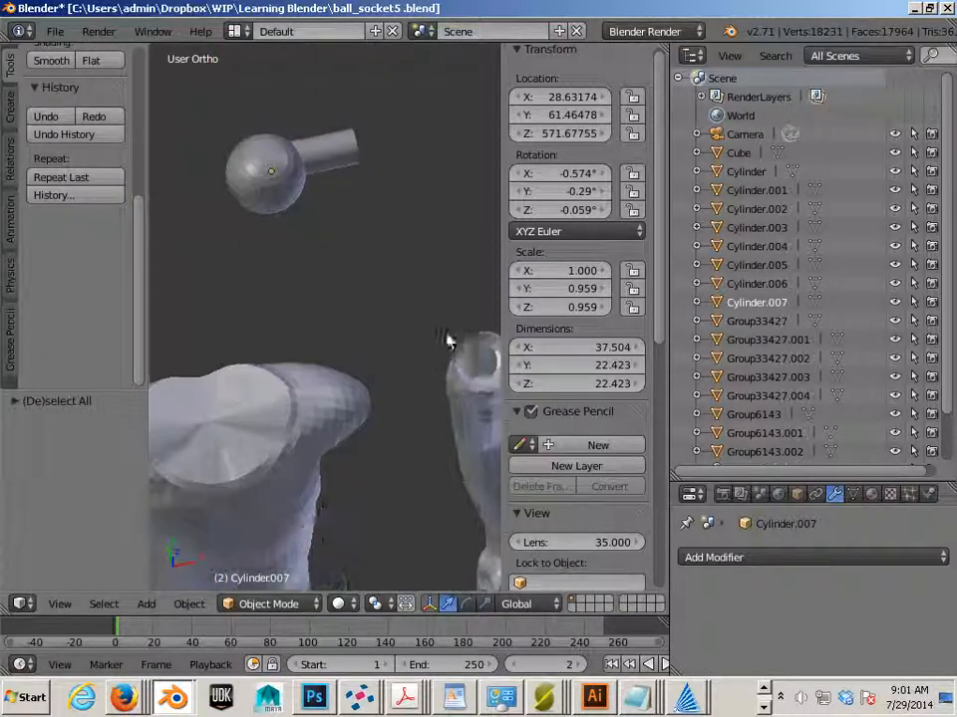
Rotate the detached arm so the hand points up, at about 266.5° X, -54.9° Y and 2.9° Z.
scroll(375, 335, "down", 9)
middle_click_drag(358, 350, 344, 333, "shift")
right_click(344, 335)
scroll(371, 347, "up", 3)
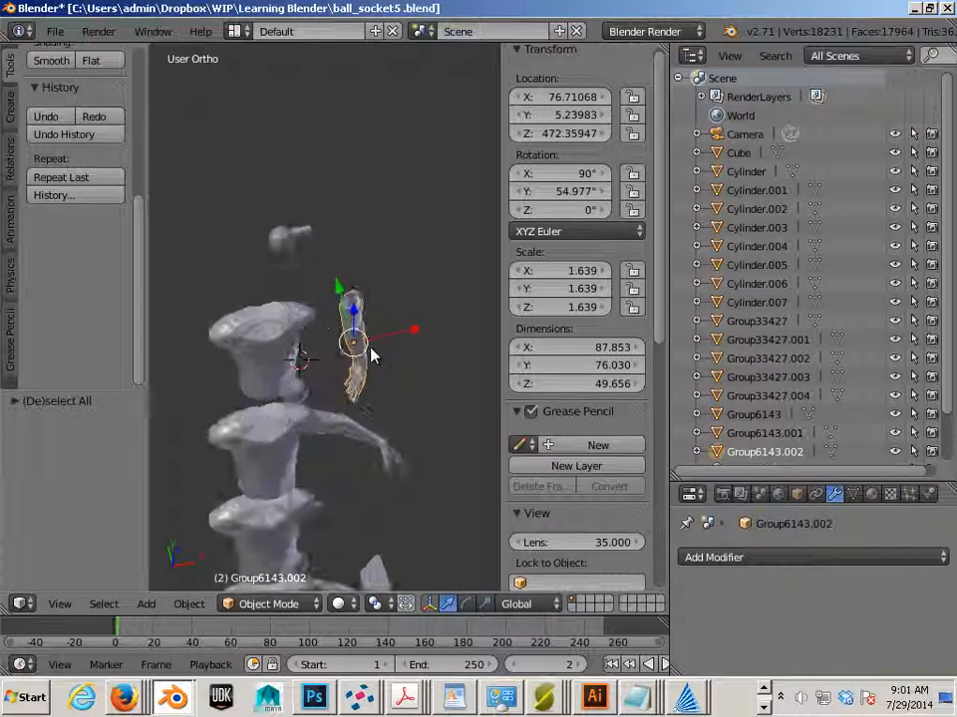
scroll(372, 354, "up", 3)
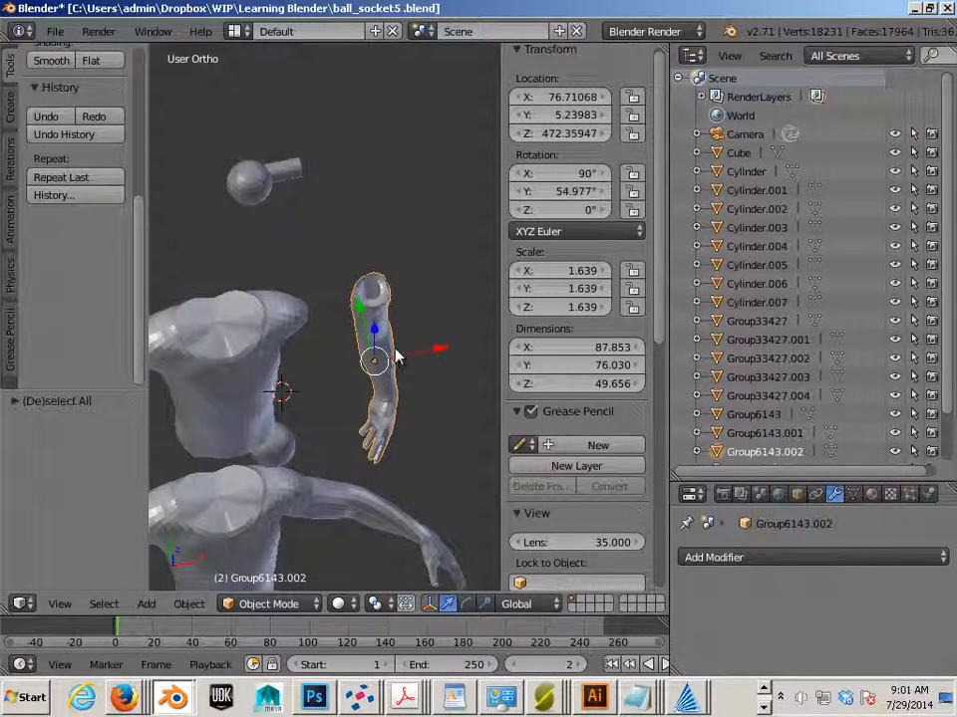
key("e")
left_click_drag(387, 384, 367, 342)
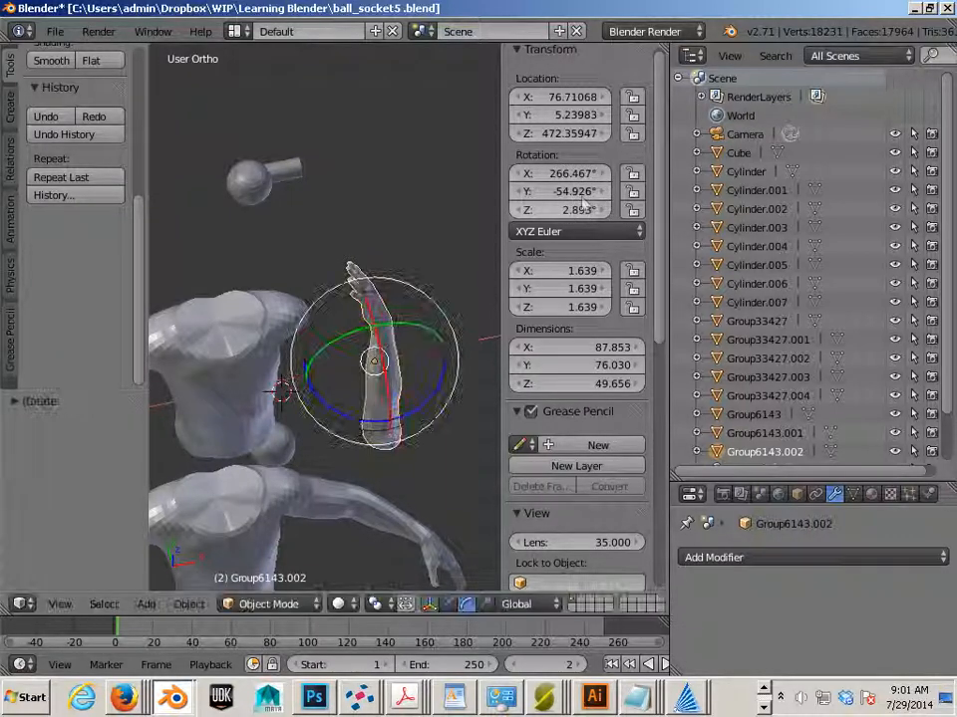
left_click(559, 193)
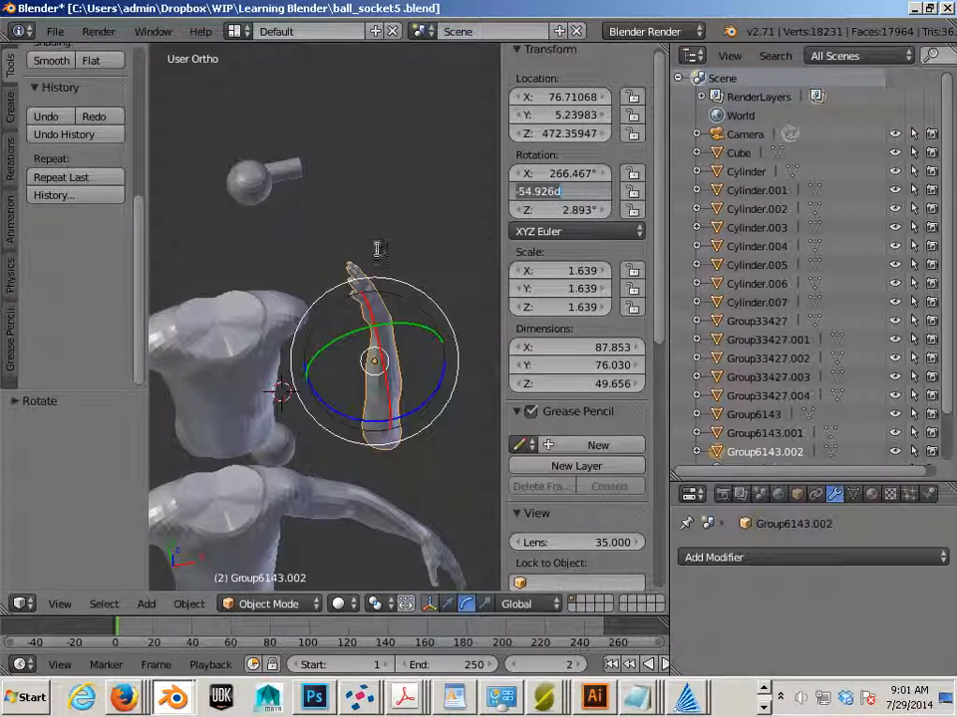
key("Return")
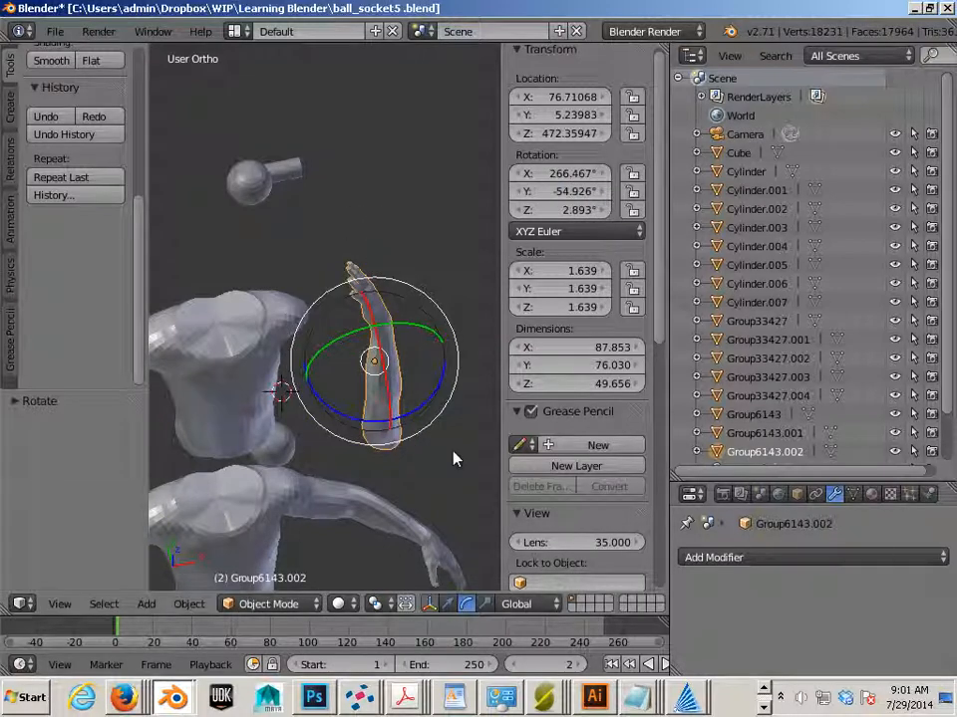
Move the upturned arm in the right view away from the torso, to about Y -49.2 and Z 507.8.
key("a")
right_click(391, 421)
key("KP_1")
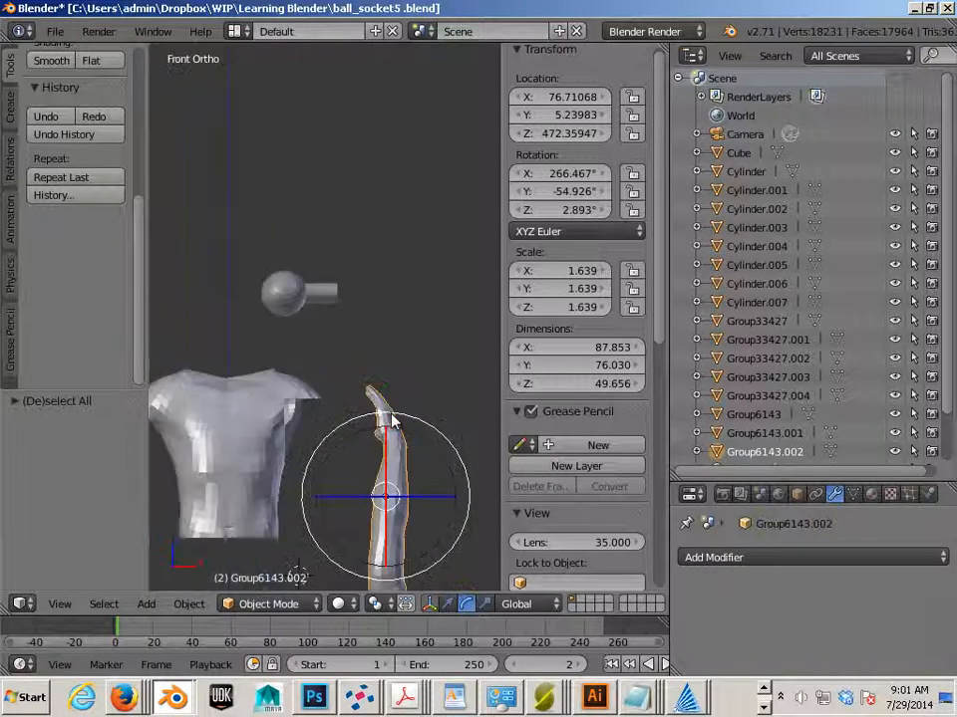
key("KP_3")
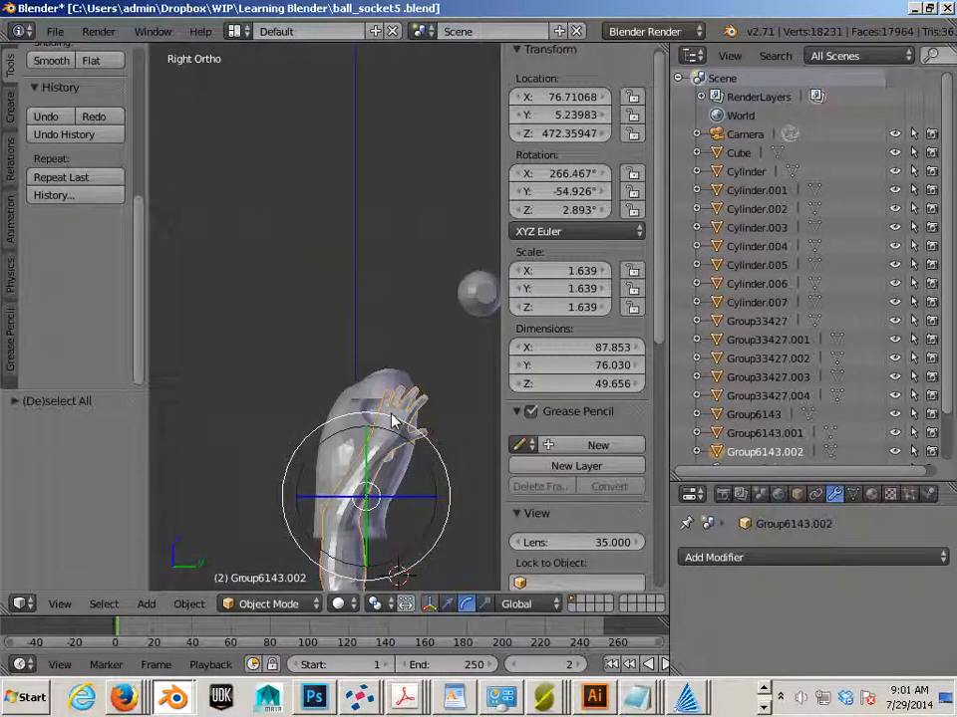
scroll(369, 443, "up", 1)
middle_click_drag(374, 414, 365, 237, "shift")
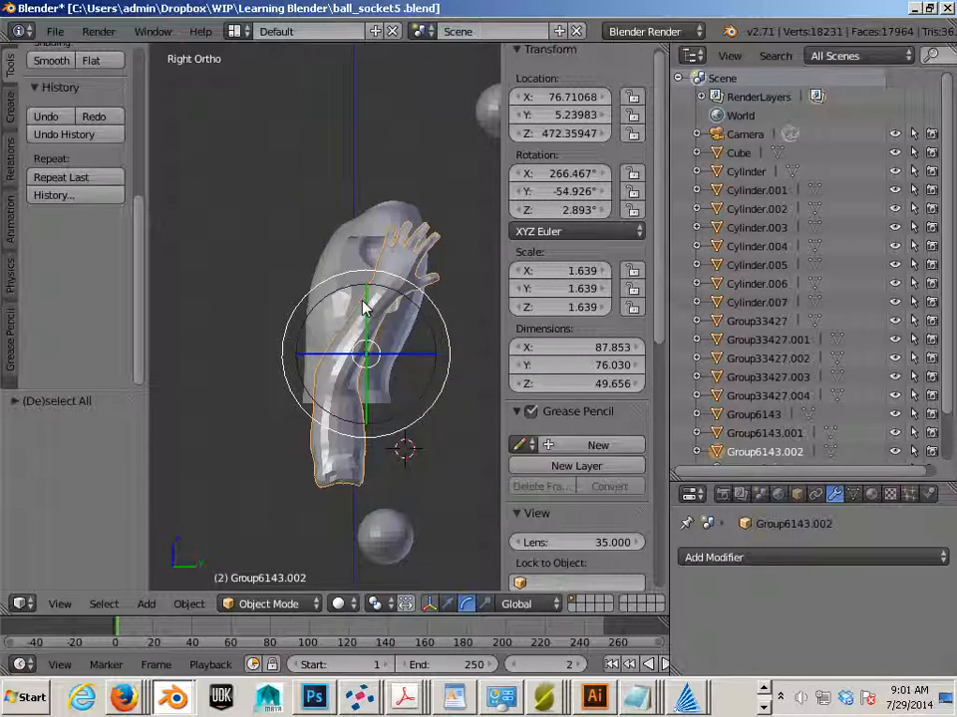
key("w")
left_click_drag(366, 284, 362, 195)
left_click_drag(428, 267, 304, 273)
middle_click_drag(305, 273, 380, 312, "shift")
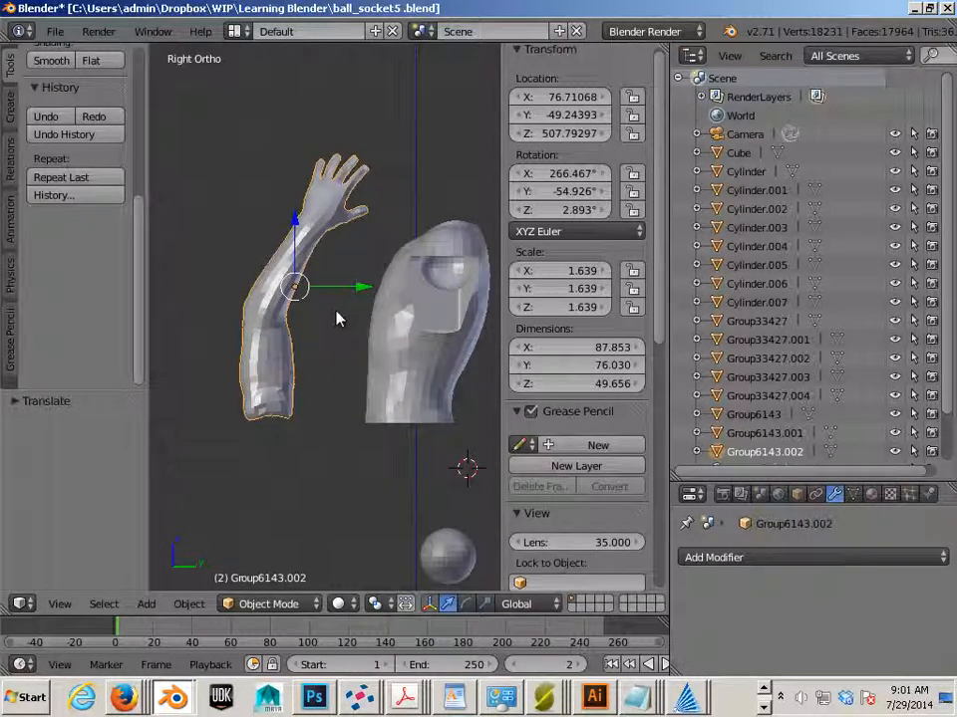
Rotate the arm further in the right view to about 260.2° X, -54.6° Y and 8° Z.
key("e")
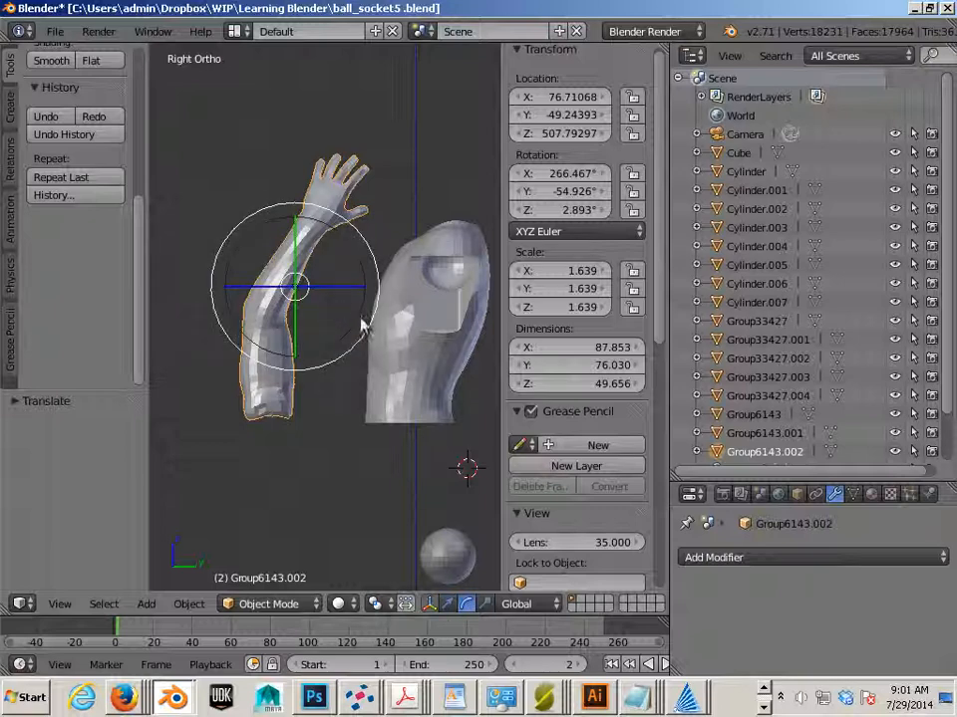
left_click_drag(367, 335, 368, 315)
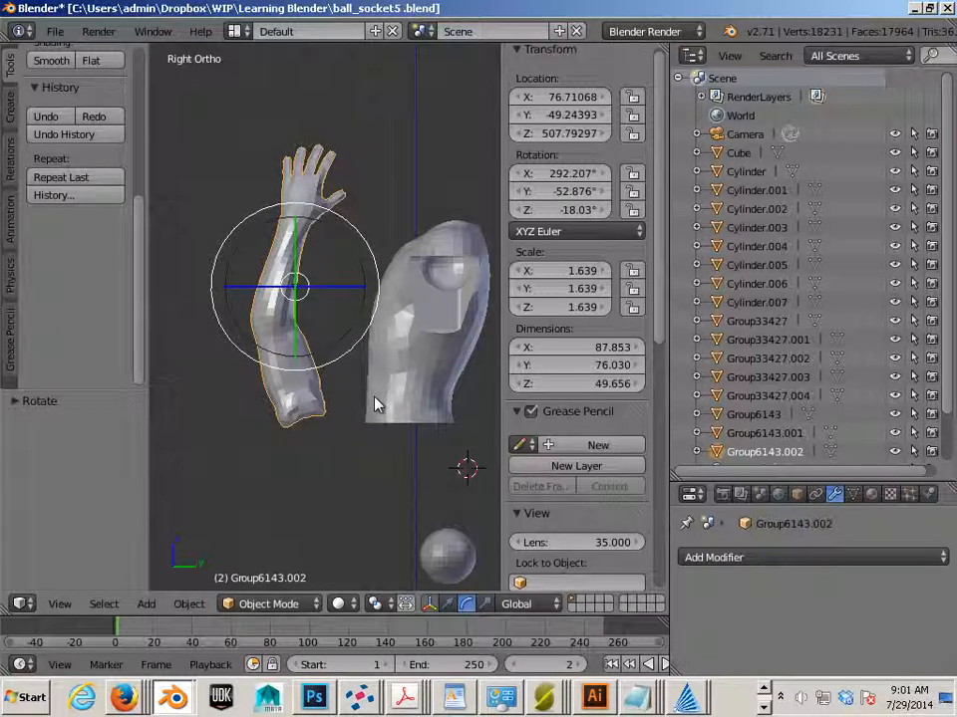
key("r")
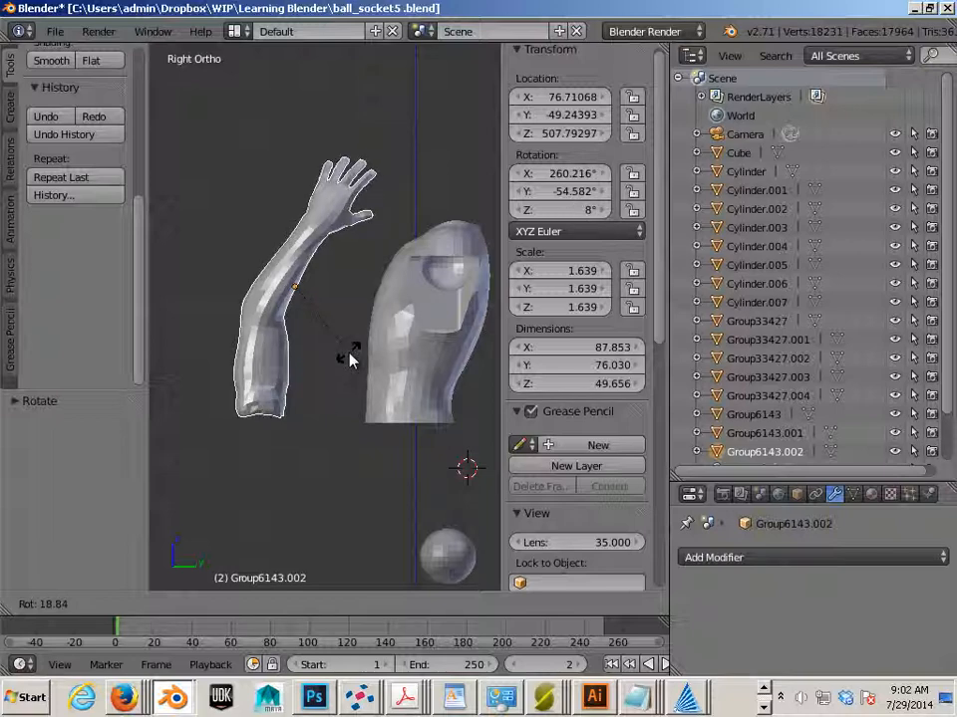
left_click(349, 359)
key("a")
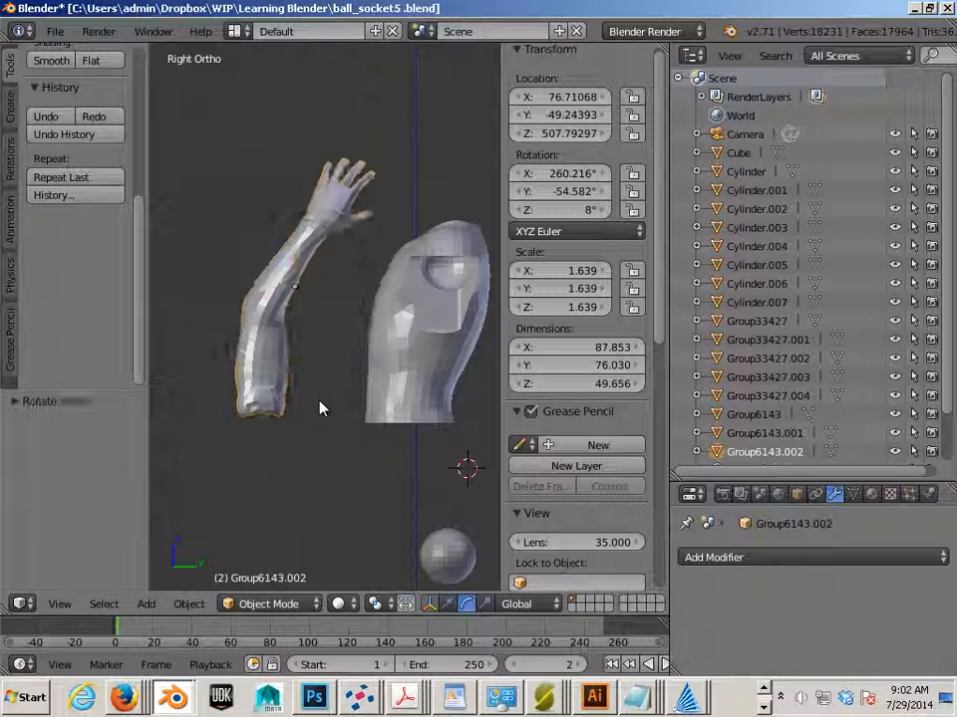
Select the torso with the shoulder socket beside the detached arm.
key("z")
key("z")
middle_click_drag(204, 438, 196, 397)
right_click(335, 389)
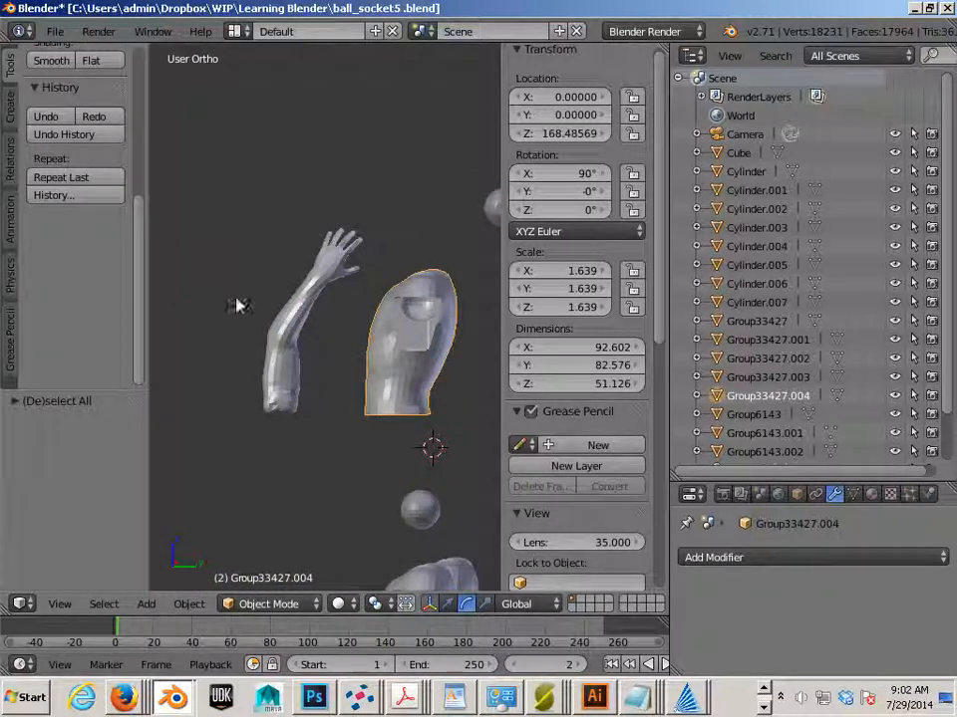
right_click(295, 383)
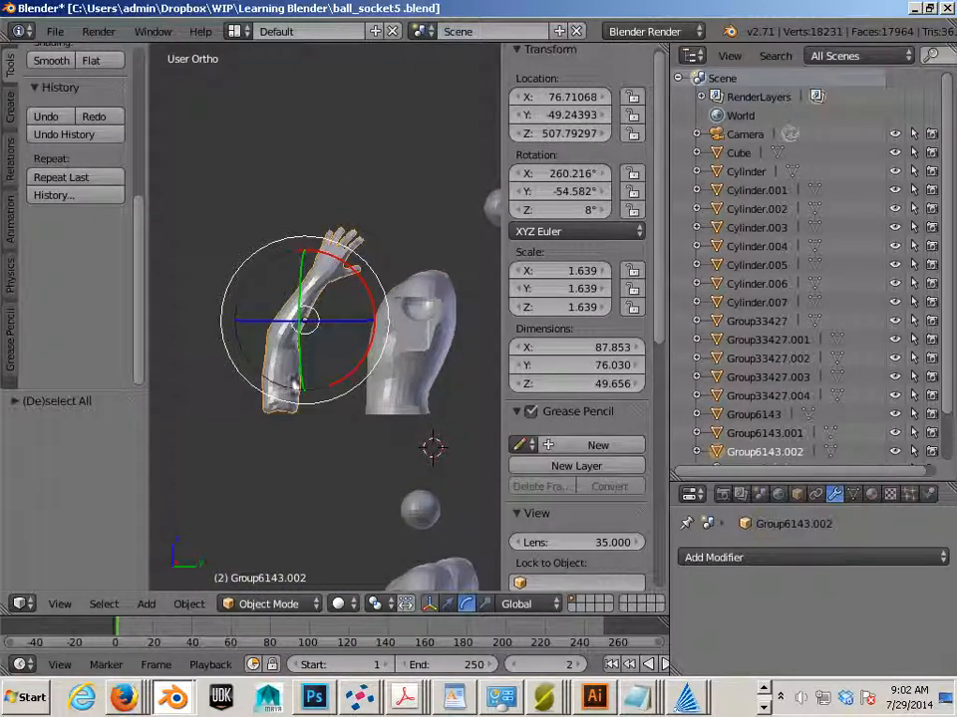
right_click(418, 409)
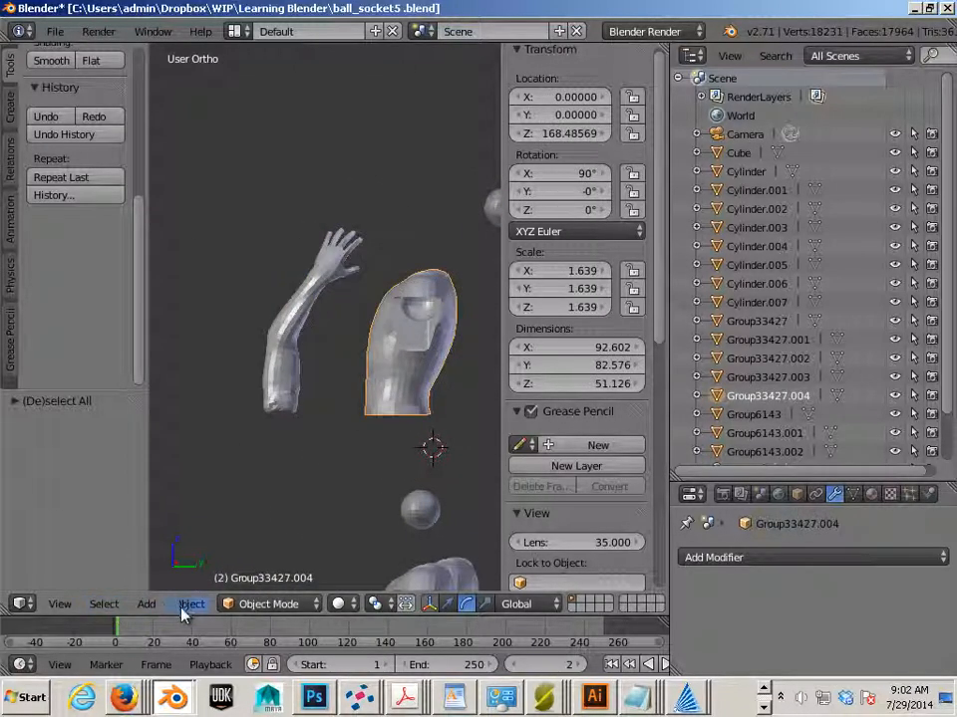
Try to snap the 3D cursor to the selected torso.
left_click(187, 604)
mouse_move(229, 442)
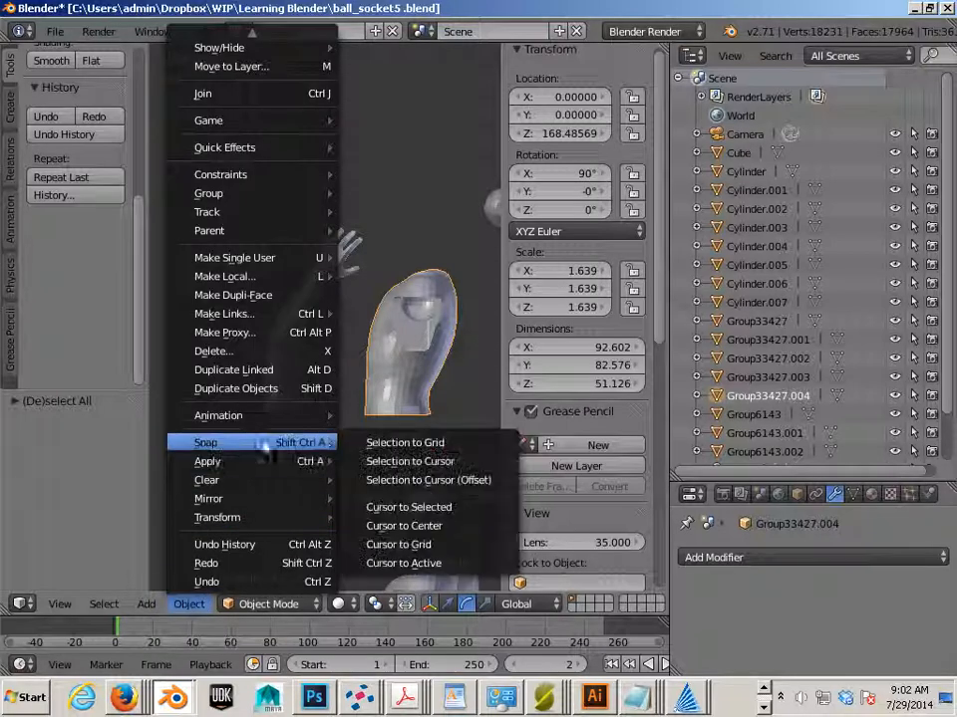
left_click(405, 510)
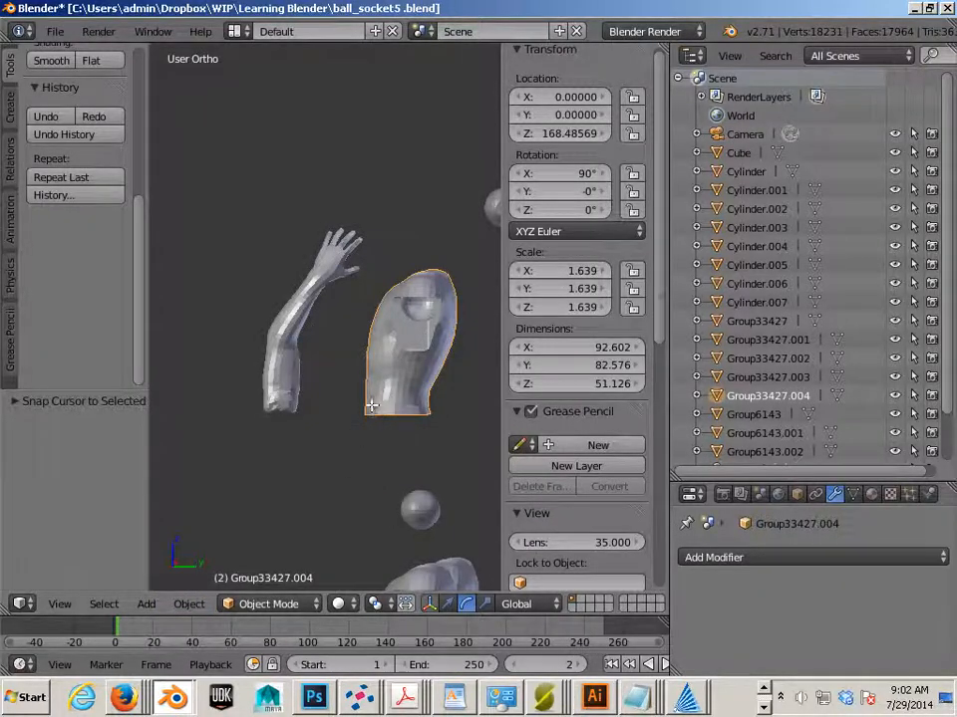
key("Tab")
key("Tab")
middle_click_drag(284, 446, 368, 425)
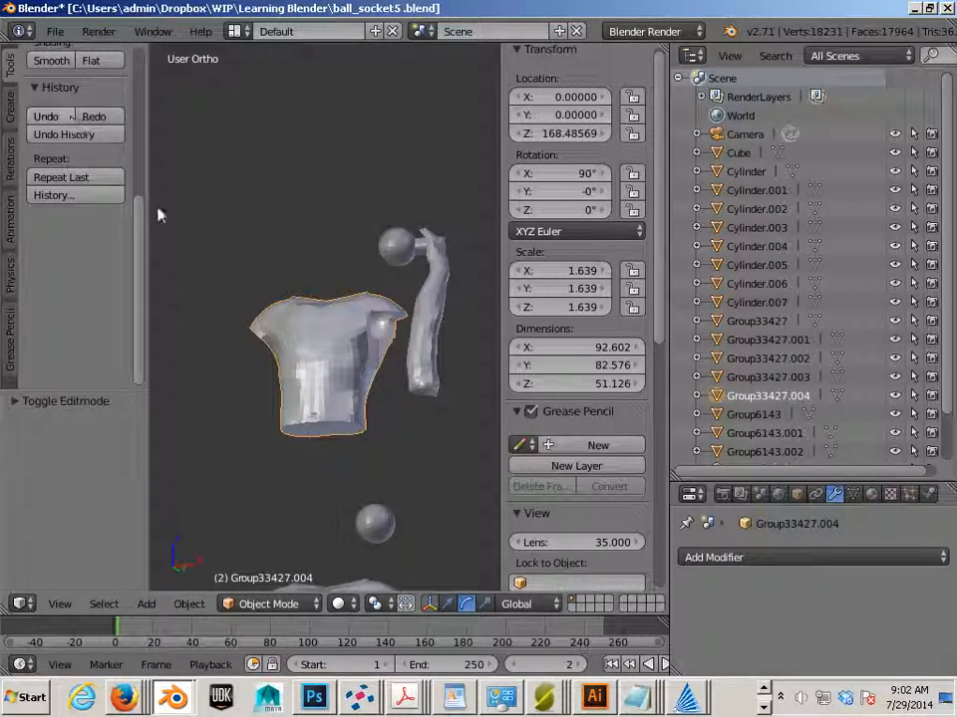
left_click(188, 604)
mouse_move(172, 442)
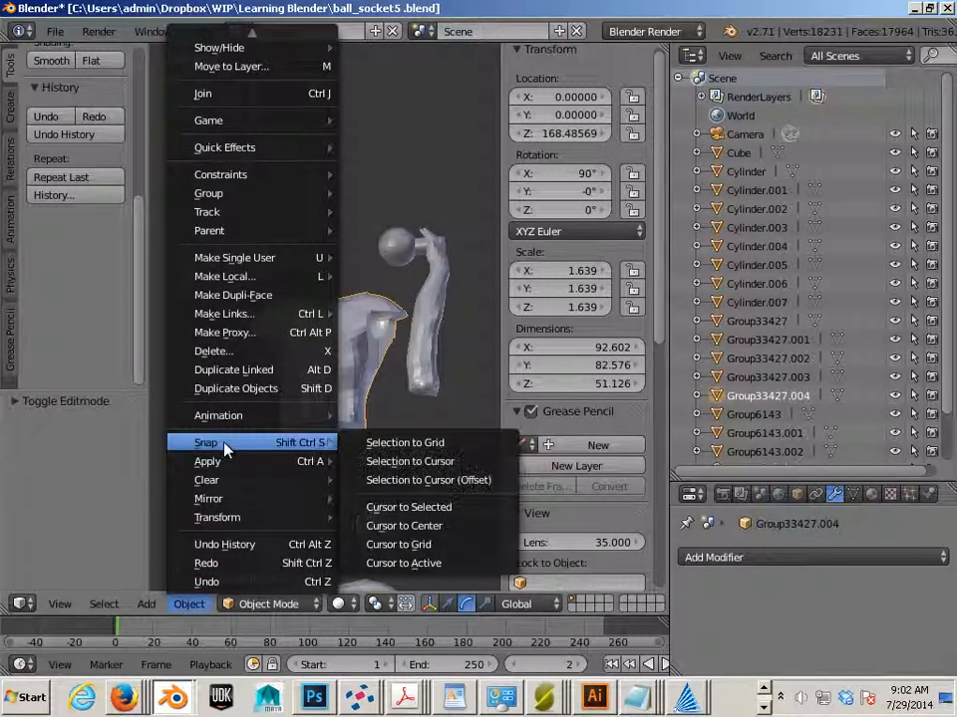
left_click(416, 508)
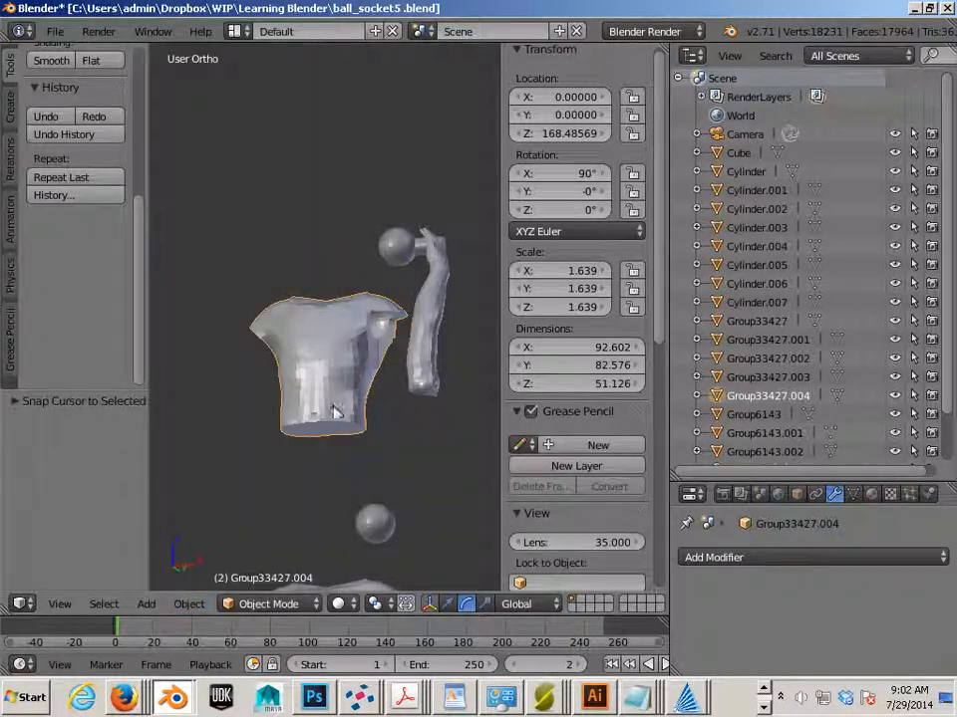
Recenter the torso's origin on its own mesh and snap the 3D cursor to it.
middle_click_drag(231, 327, 275, 345)
left_click(199, 604)
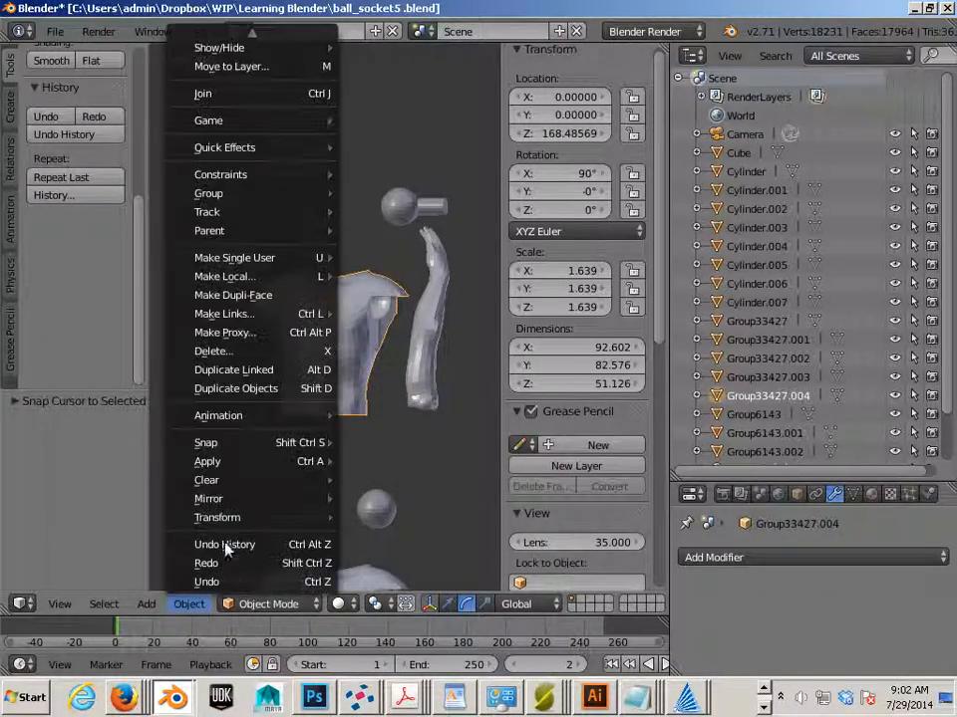
mouse_move(299, 517)
left_click(406, 408)
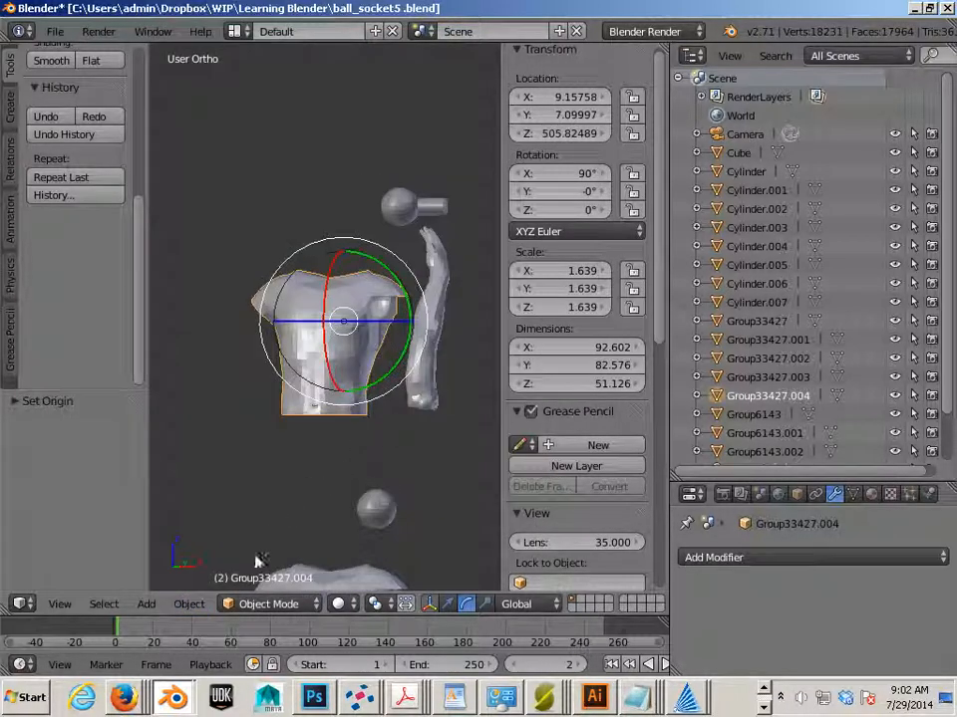
left_click(190, 604)
mouse_move(210, 443)
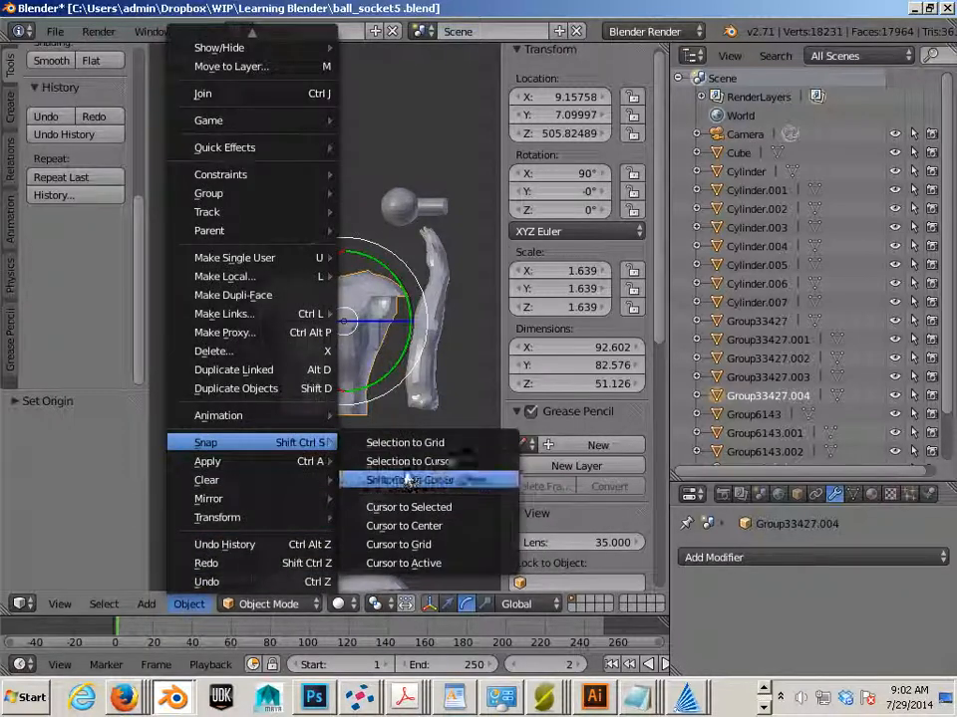
left_click(409, 508)
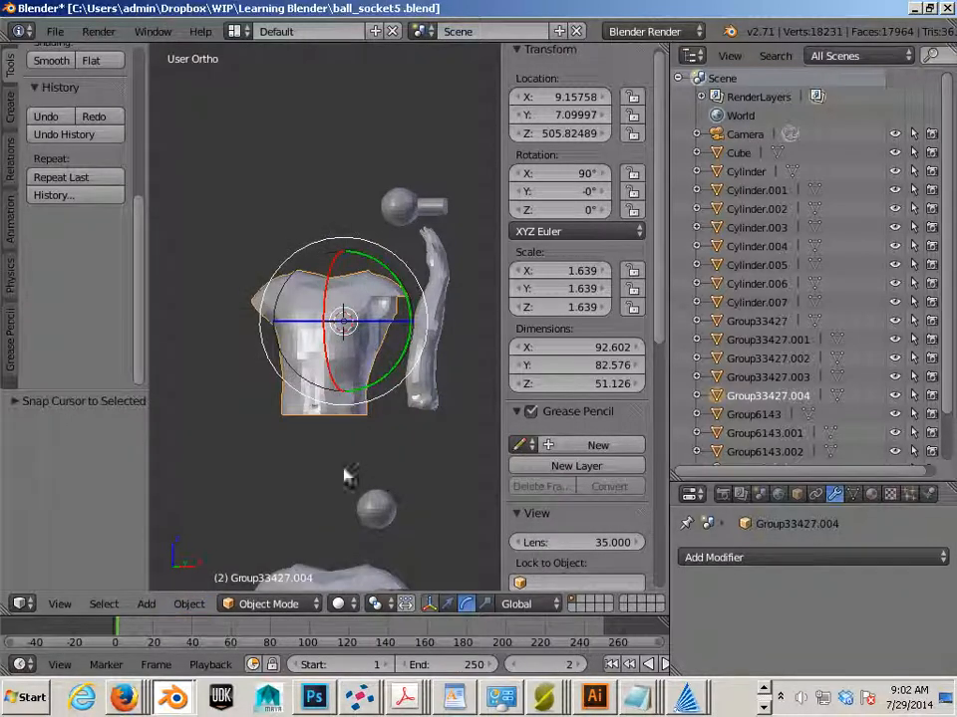
Add a cube at the 3D cursor in the middle of the torso.
key("a")
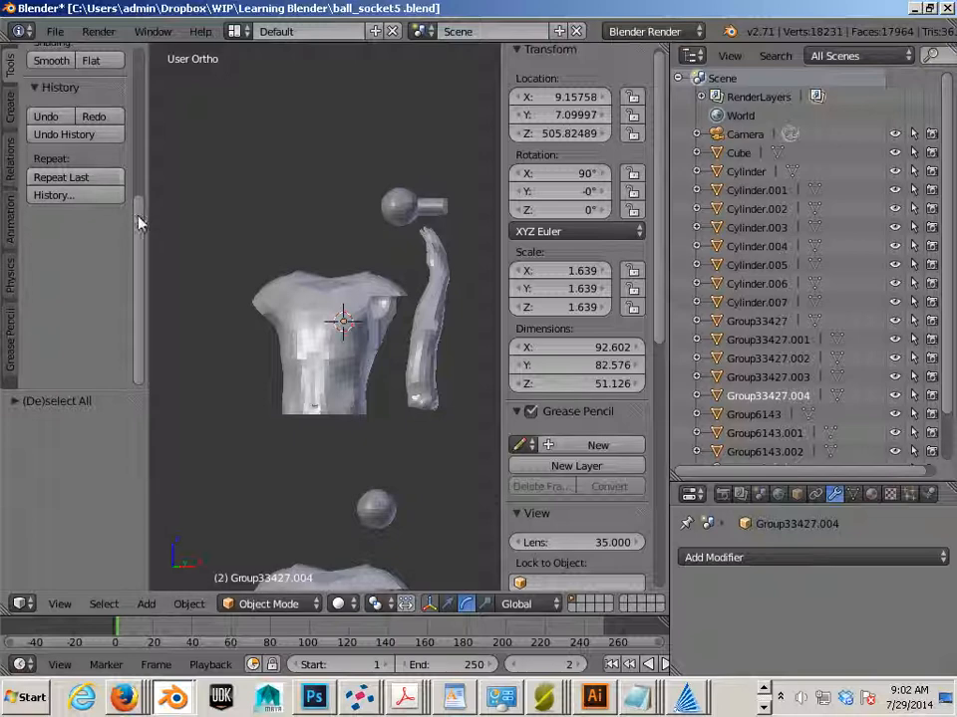
scroll(99, 223, "up", 5)
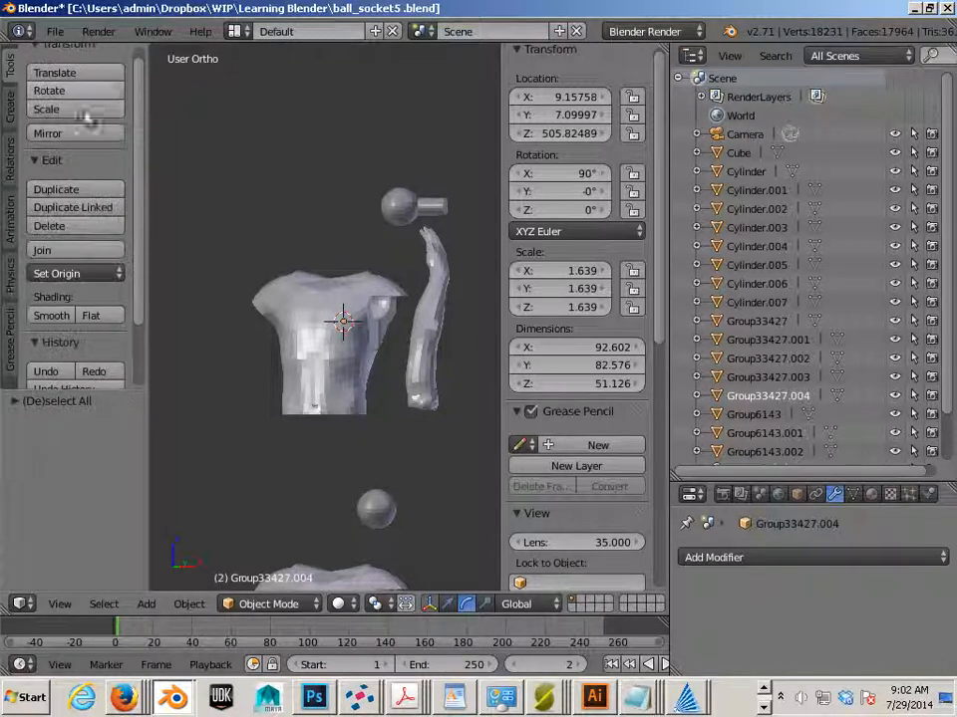
left_click(12, 104)
left_click(82, 119)
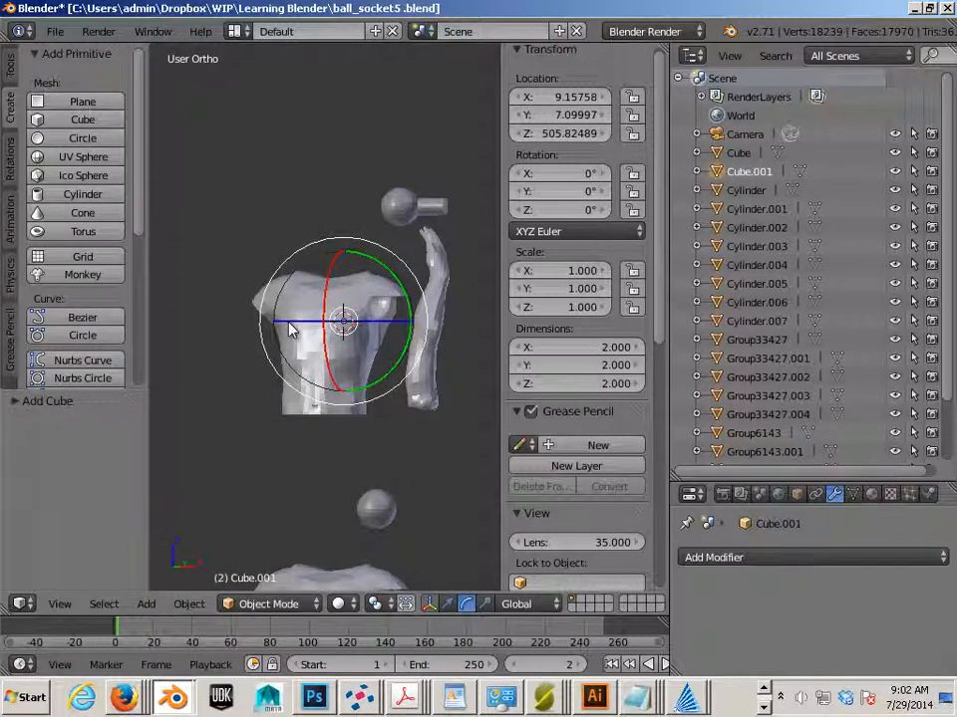
Enlarge the cube uniformly to about 62.4 units per side.
key("r")
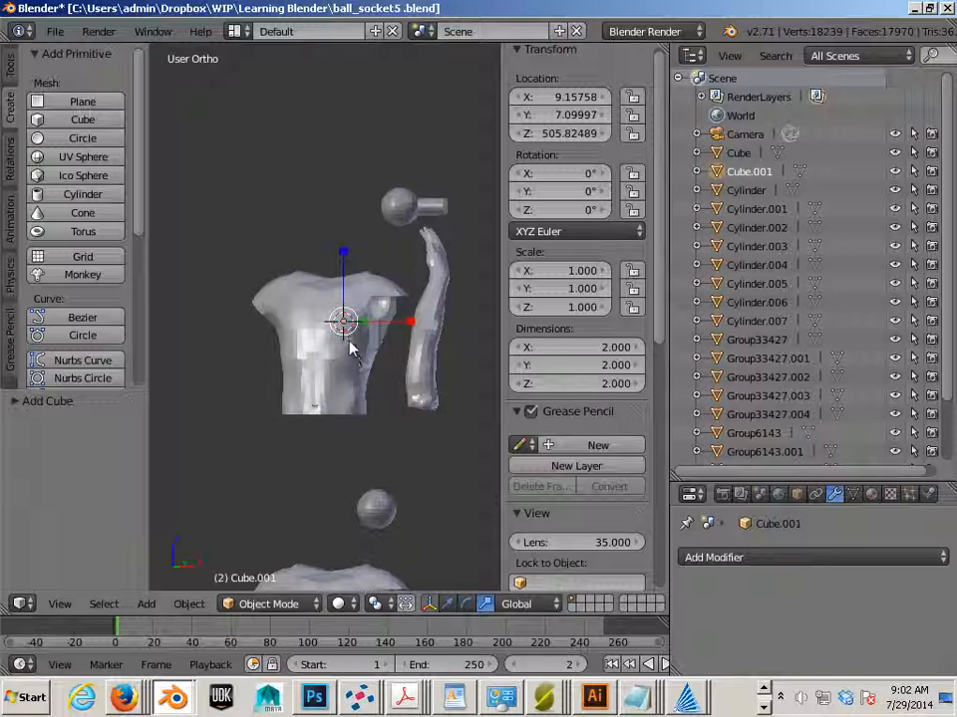
left_click_drag(346, 324, 412, 416)
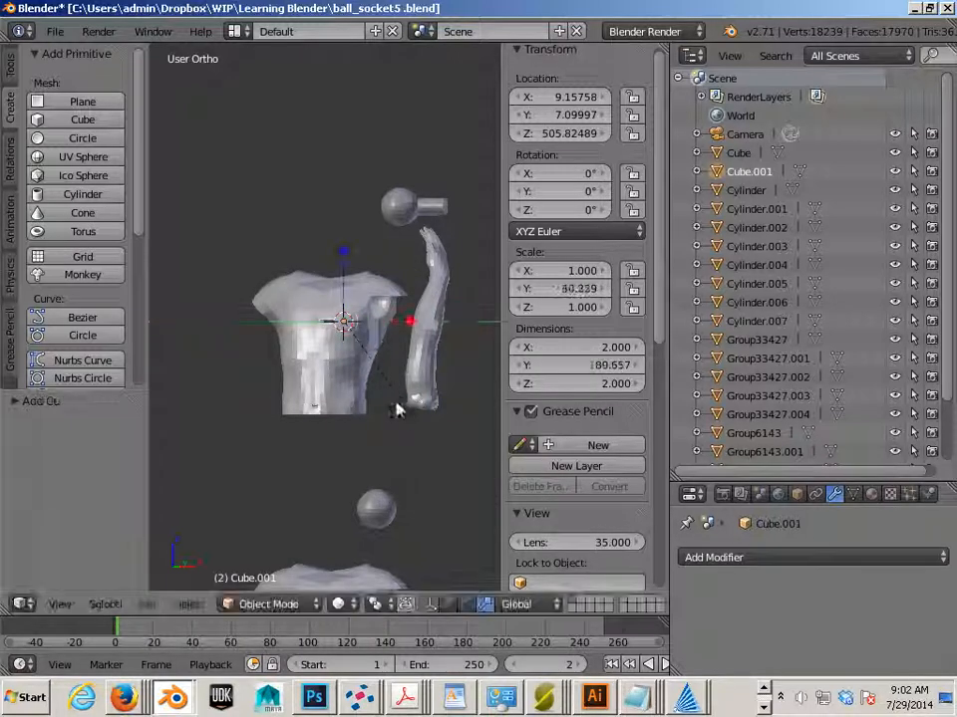
key("ctrl+z")
left_click_drag(348, 332, 120, 409)
Show the front view in wireframe and enlarge the cube uniformly to about 93.6 units per side.
key("KP_1")
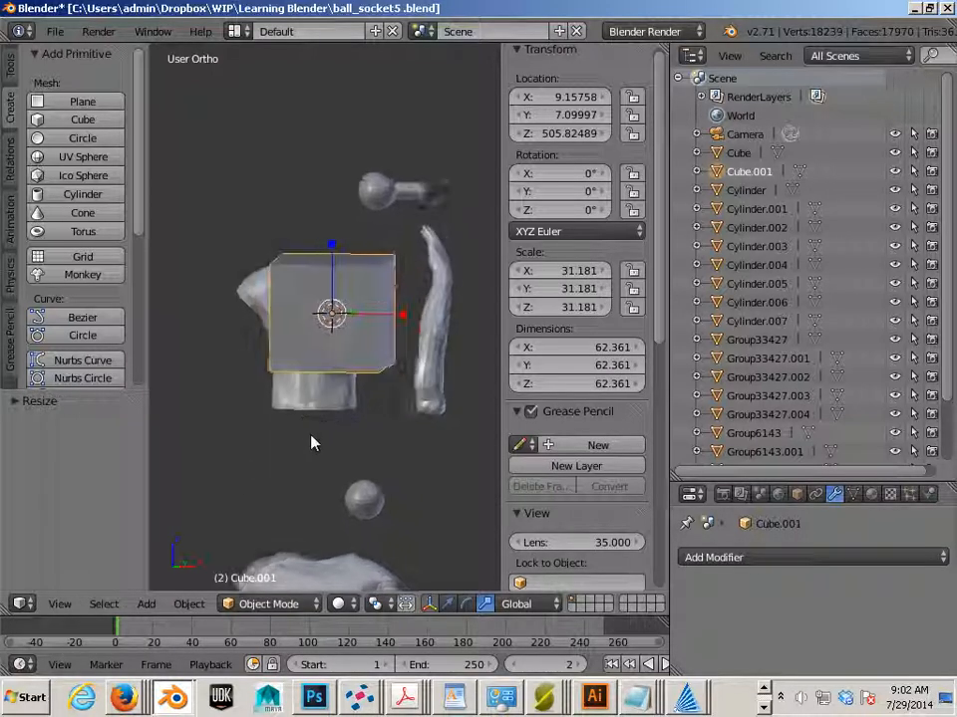
key("z")
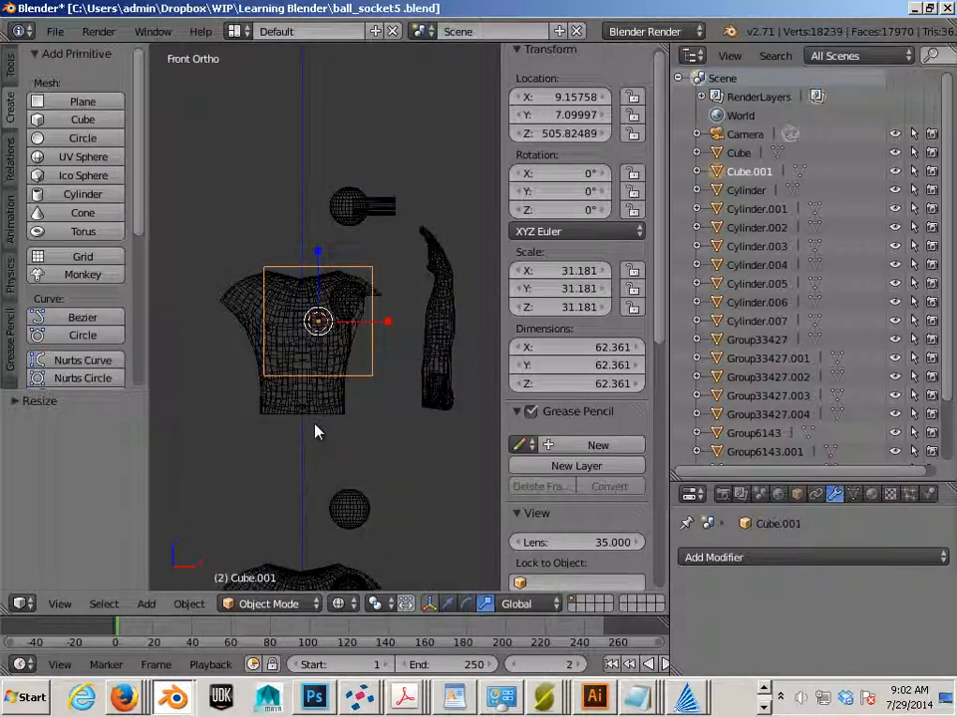
scroll(315, 431, "up", 3)
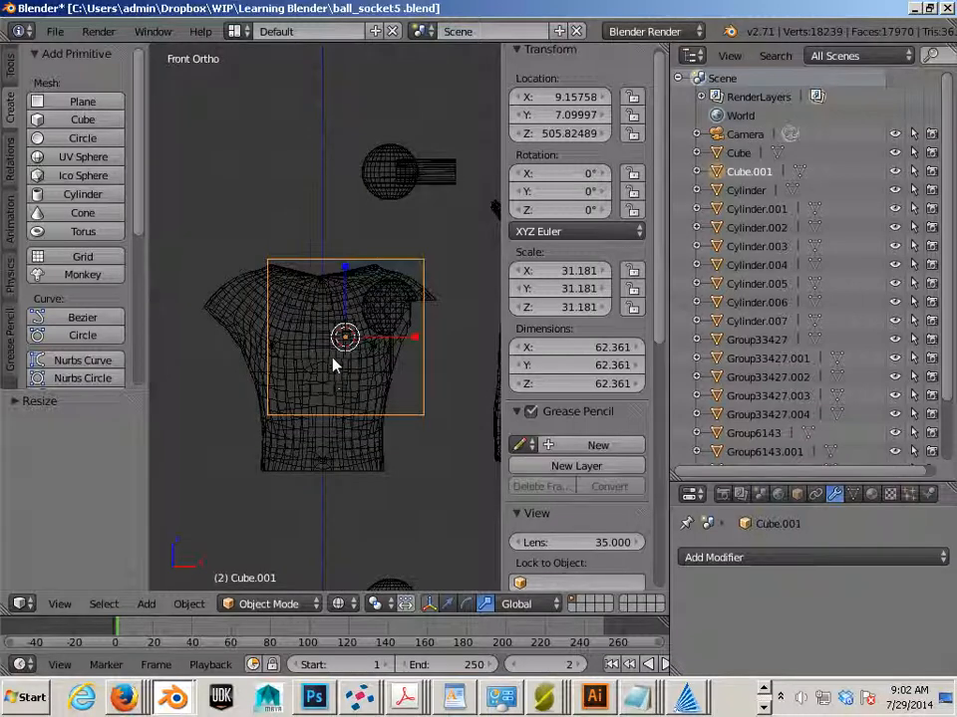
key("s")
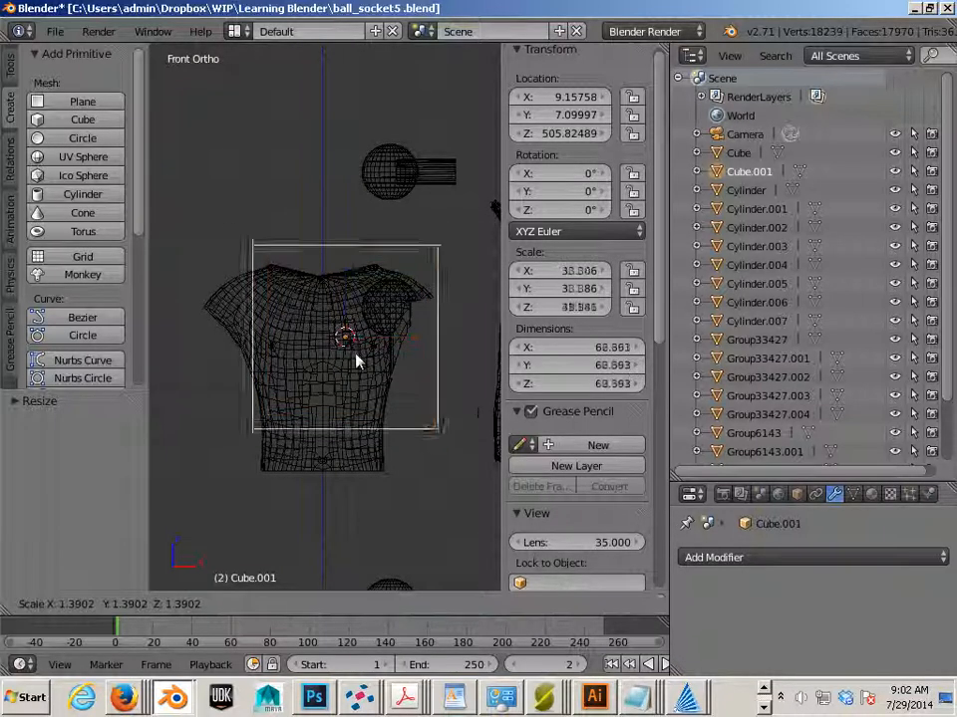
left_click(357, 363)
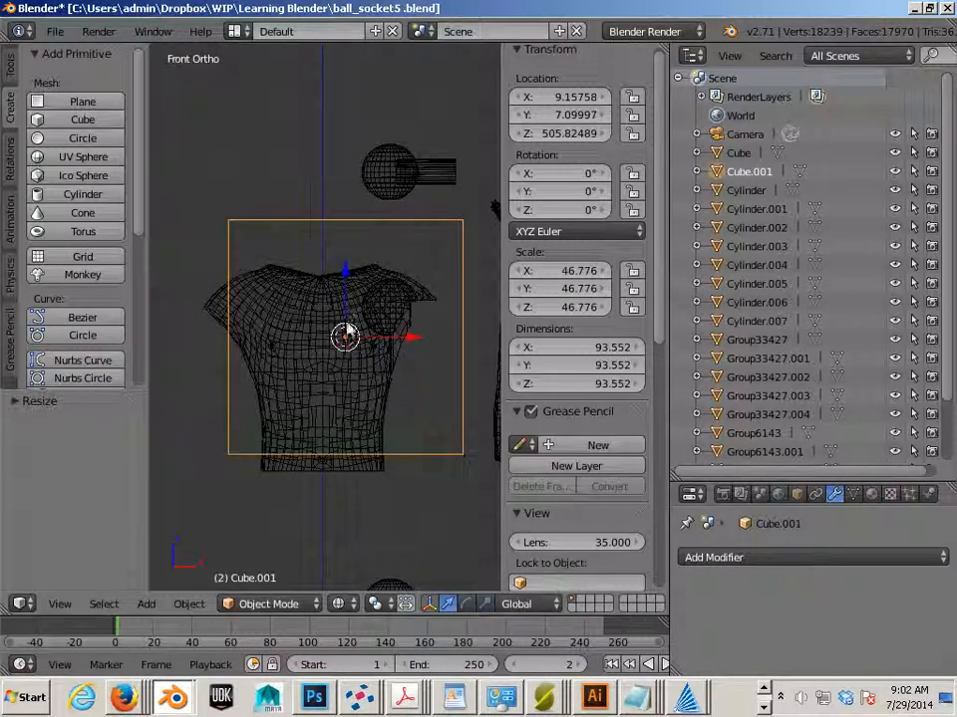
Move the cube up over the torso to about X -2 and Z 564.7, its lower edge crossing the shoulders.
key("g")
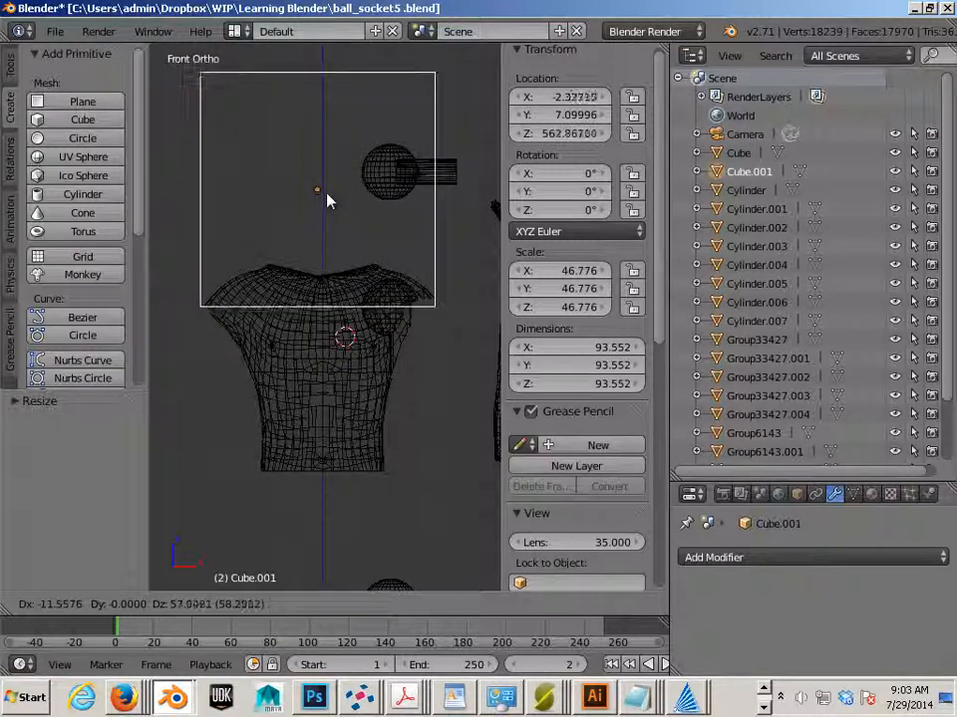
left_click(327, 201)
middle_click_drag(345, 317, 303, 400, "shift")
key("Left")
Enlarge the cube to about 102.8 units per side and raise it to about Z 568.9.
scroll(303, 400, "up", 2)
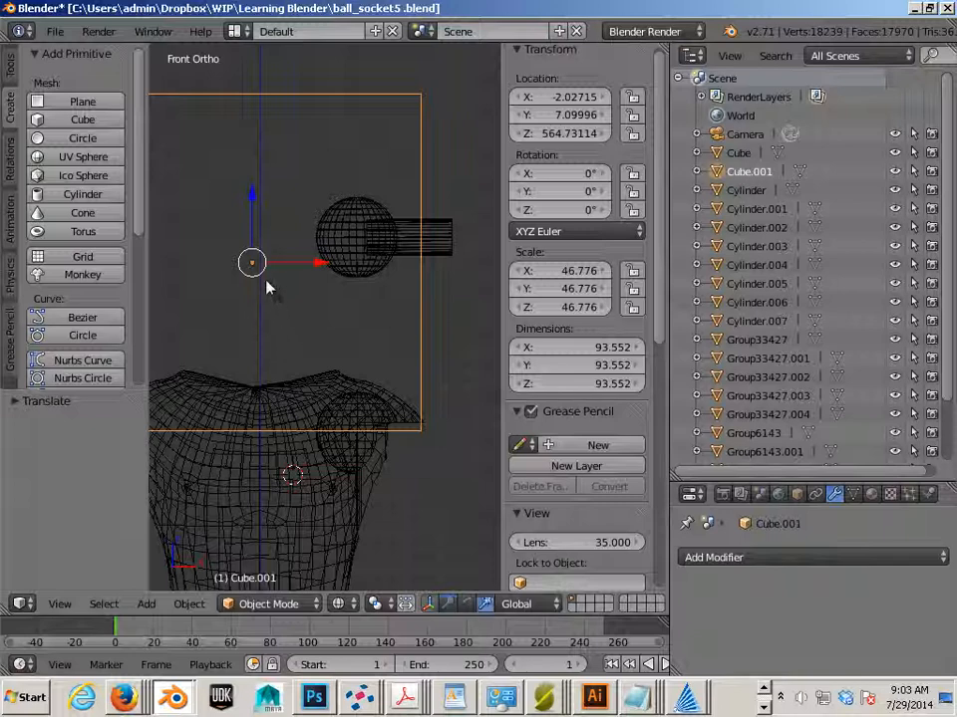
key("s")
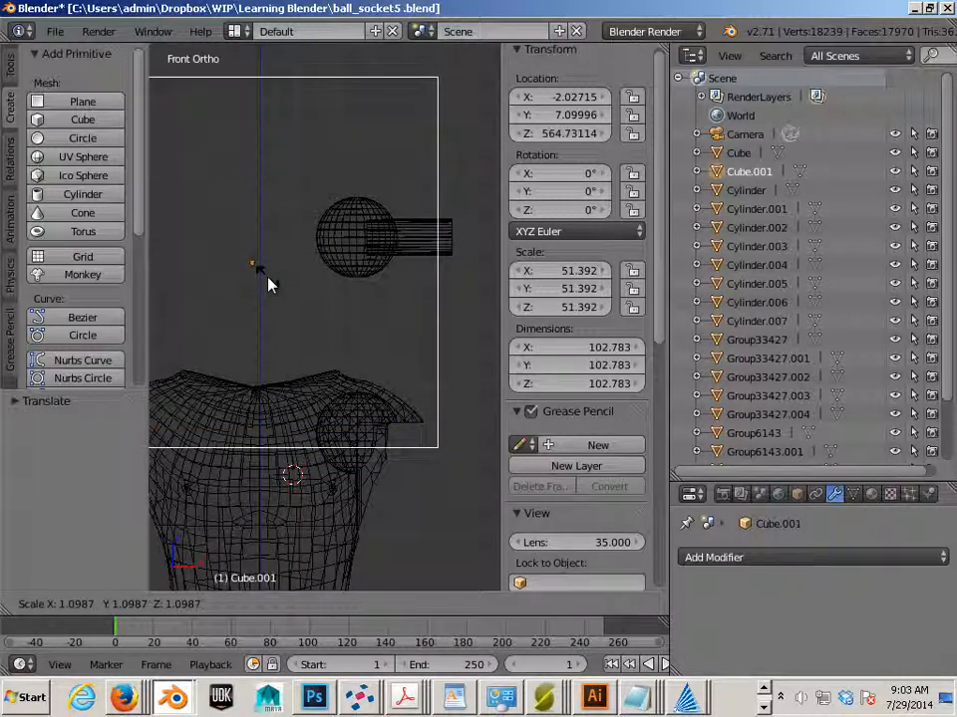
left_click(268, 285)
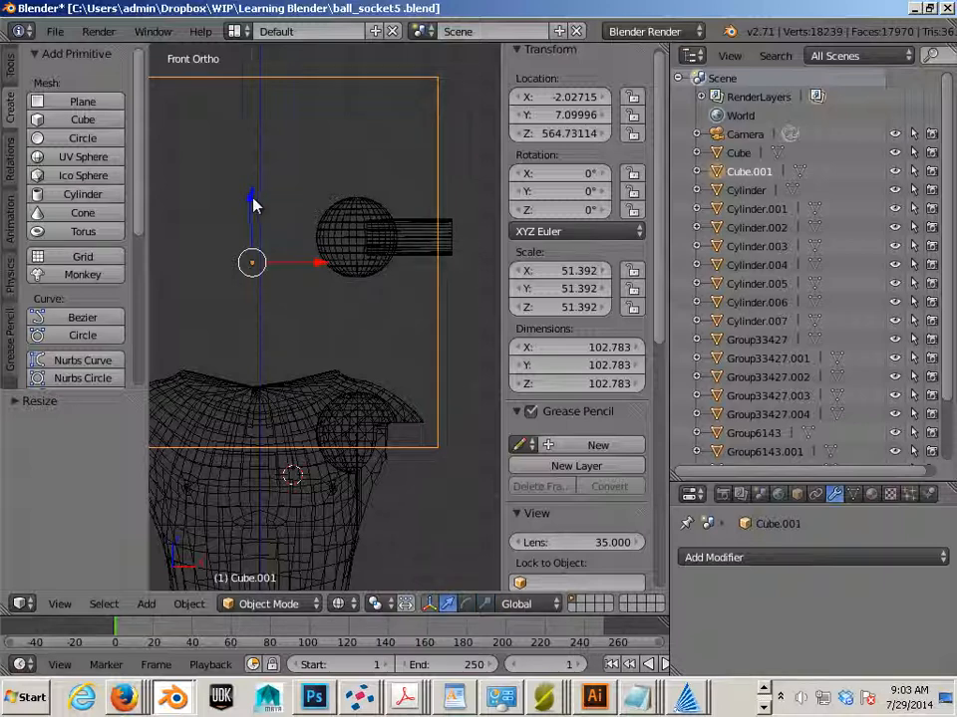
left_click_drag(253, 201, 254, 183)
middle_click_drag(286, 354, 387, 332, "shift")
Duplicate the cube and move the copy straight down over the lower torso to about Z 449.9.
scroll(347, 335, "down", 1)
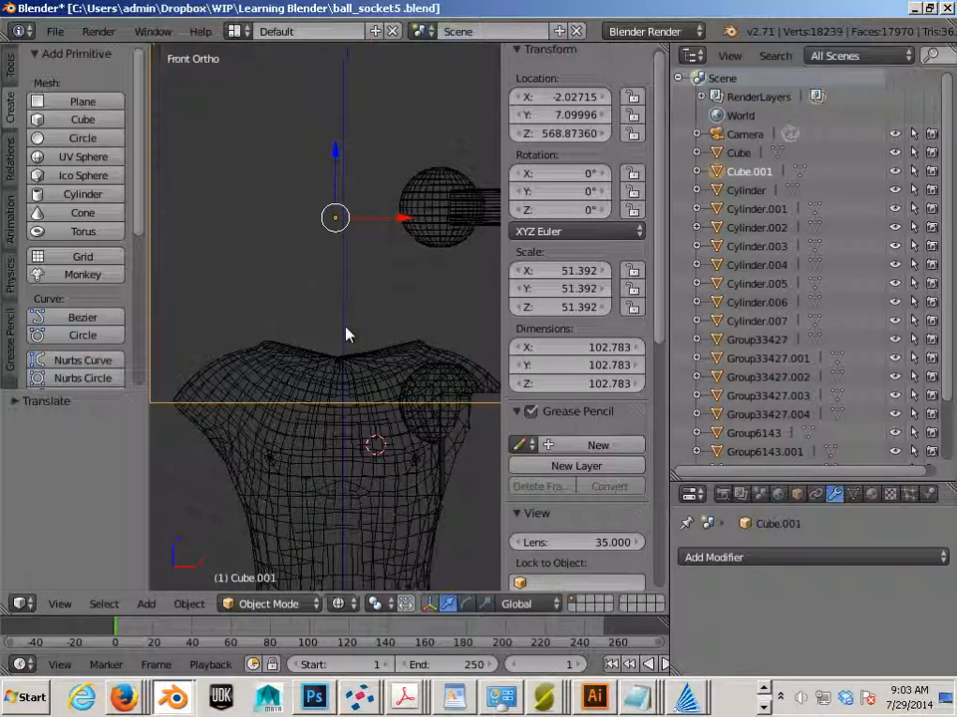
scroll(339, 333, "down", 1)
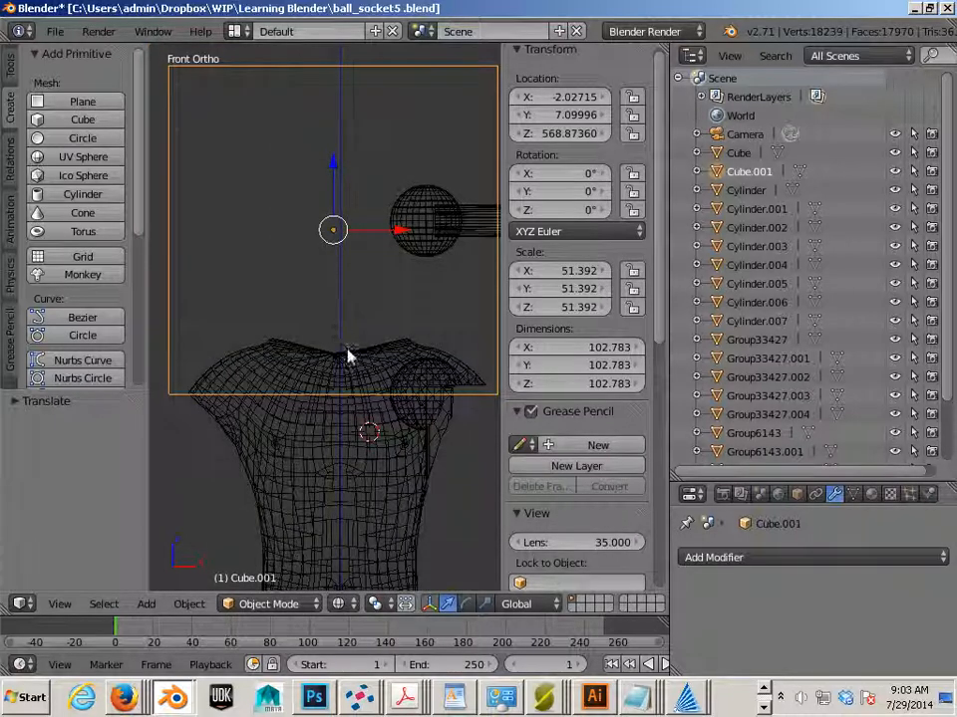
scroll(348, 357, "down", 1)
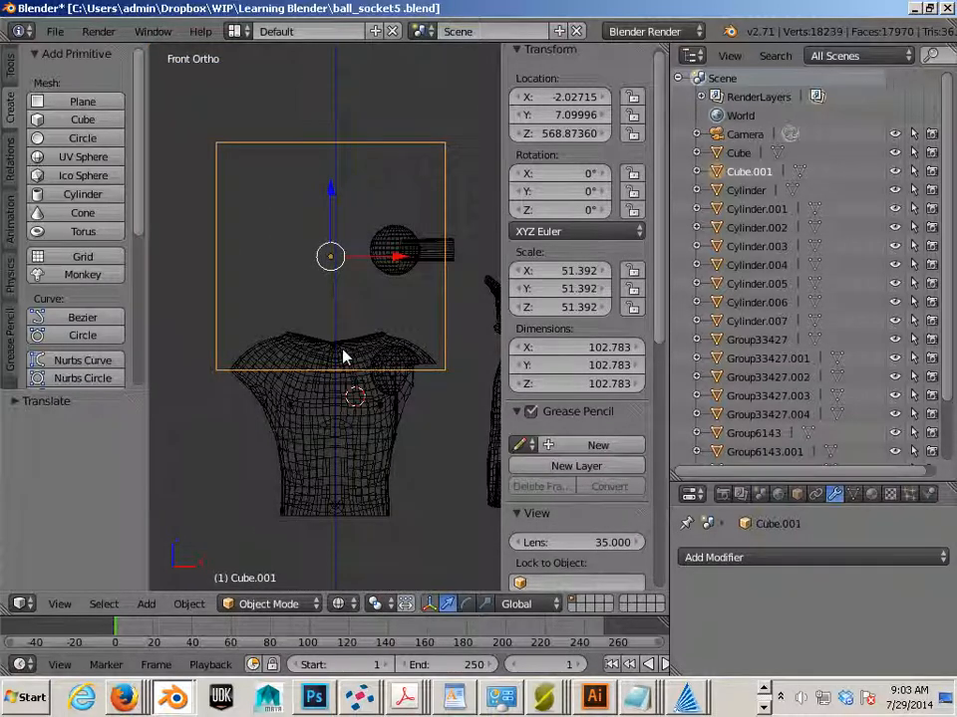
key("shift+d")
left_click(342, 356)
left_click_drag(329, 194, 331, 453)
key("Tab")
key("Tab")
Snap the 3D cursor to the upper cube's bottom corner vertex on the +X, +Y side.
right_click(438, 370)
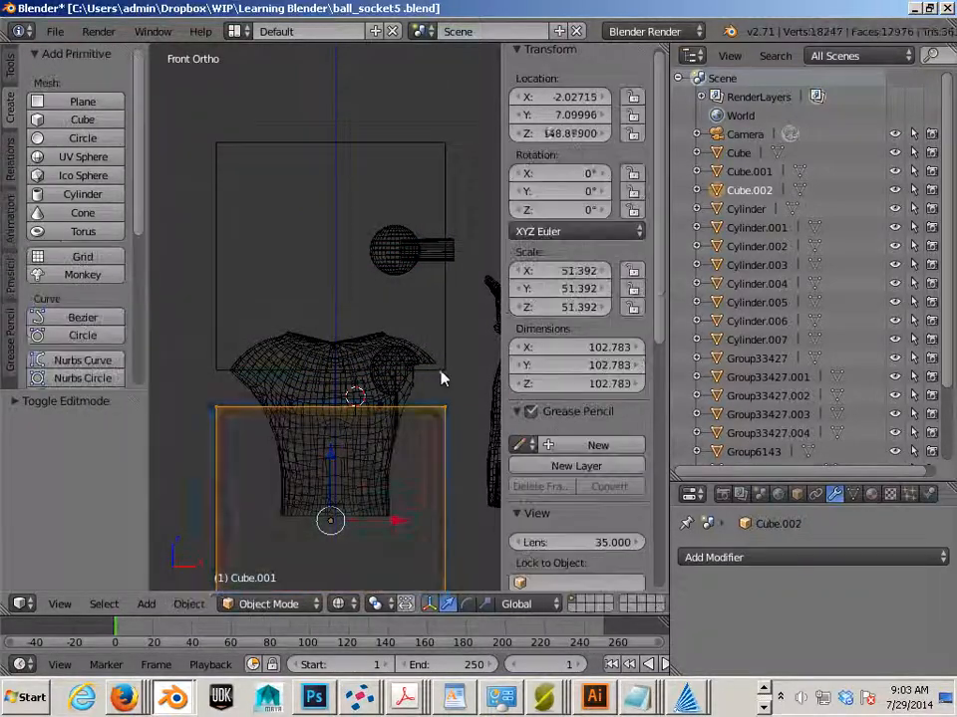
key("Tab")
right_click(445, 371)
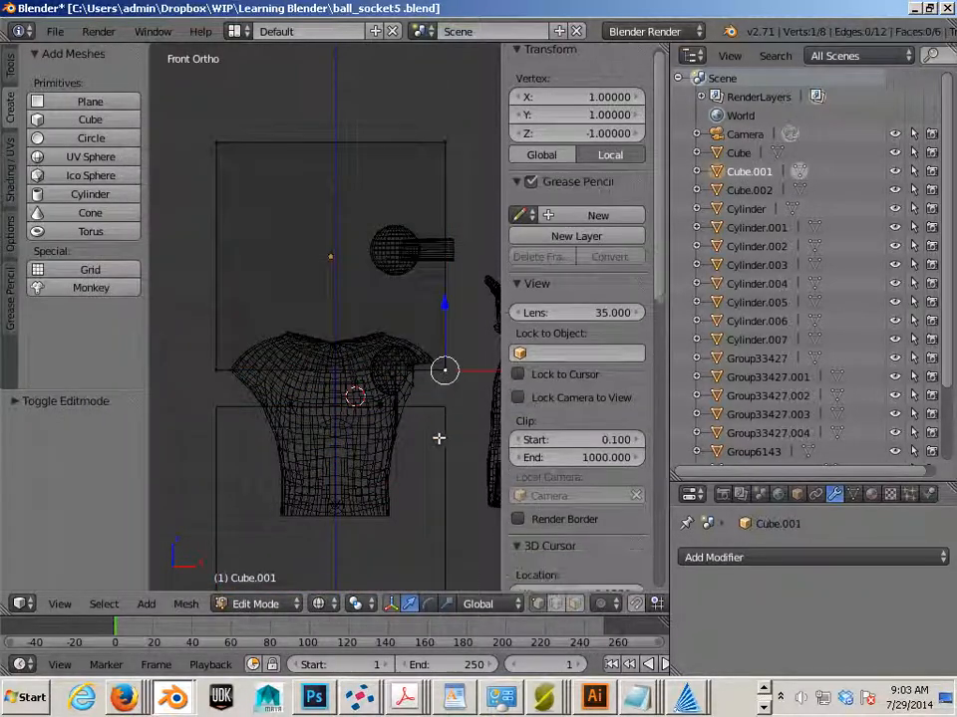
left_click(183, 606)
mouse_move(246, 482)
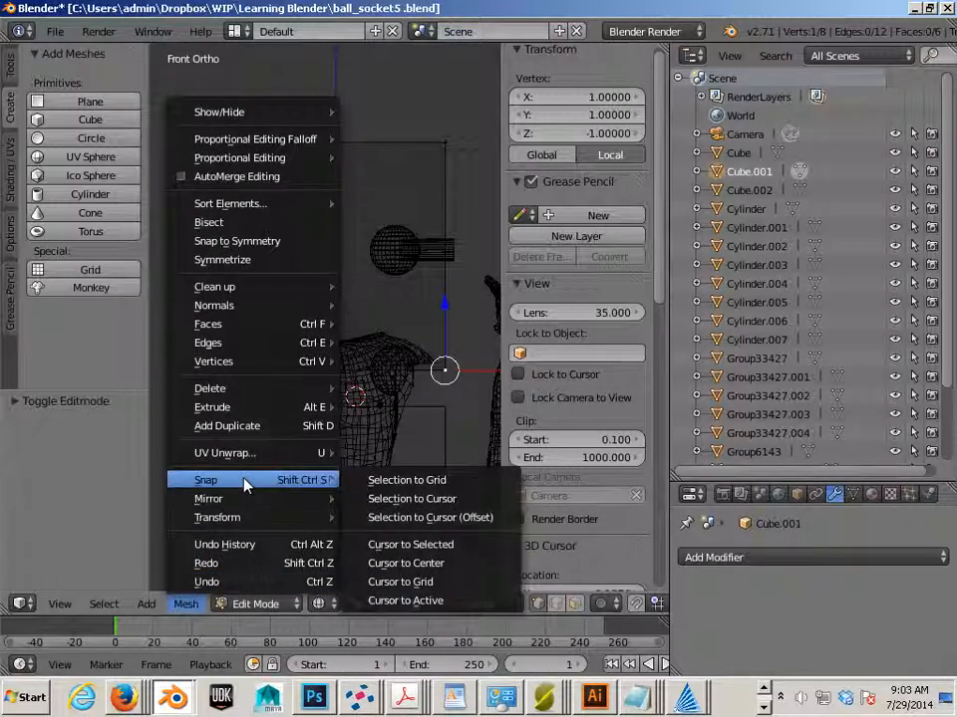
left_click(396, 548)
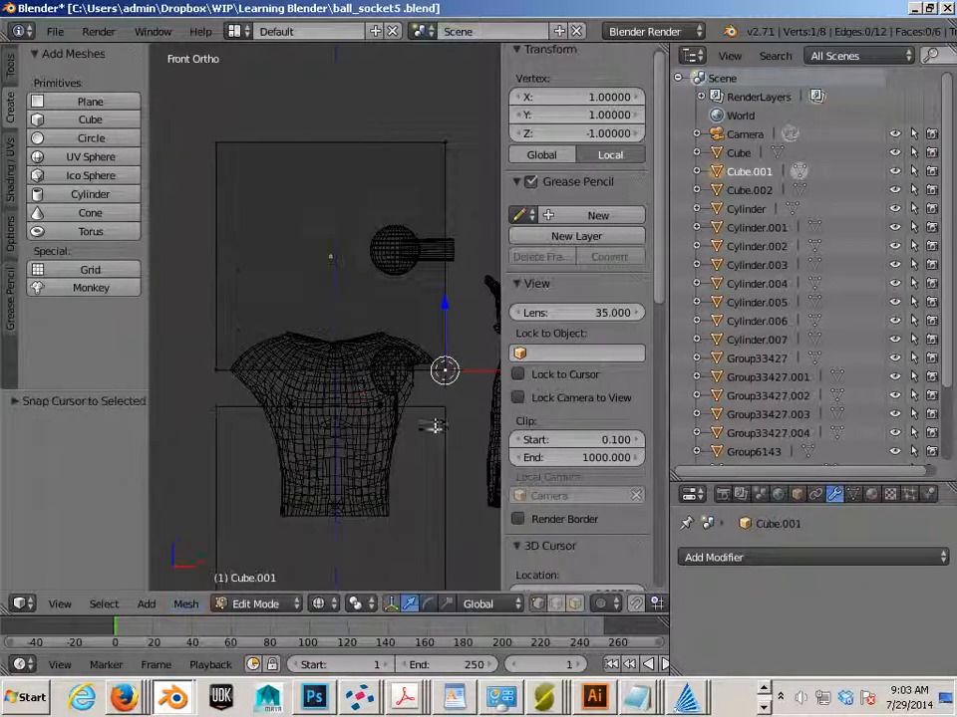
Set the upper cube's origin to the 3D cursor at its bottom corner.
key("Tab")
left_click(189, 605)
mouse_move(249, 517)
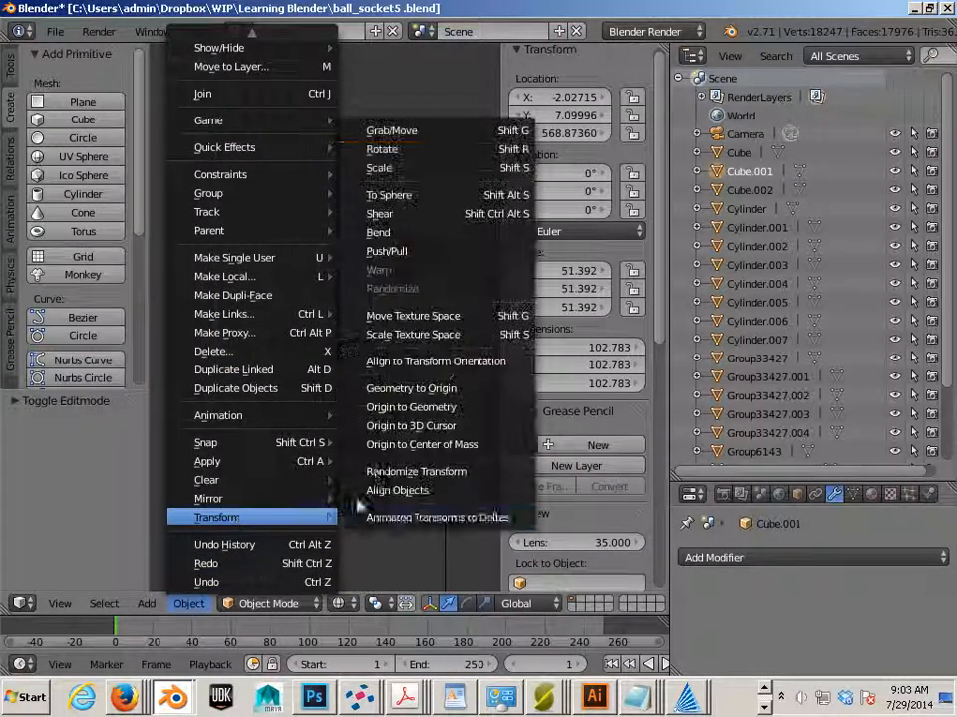
left_click(379, 406)
key("Tab")
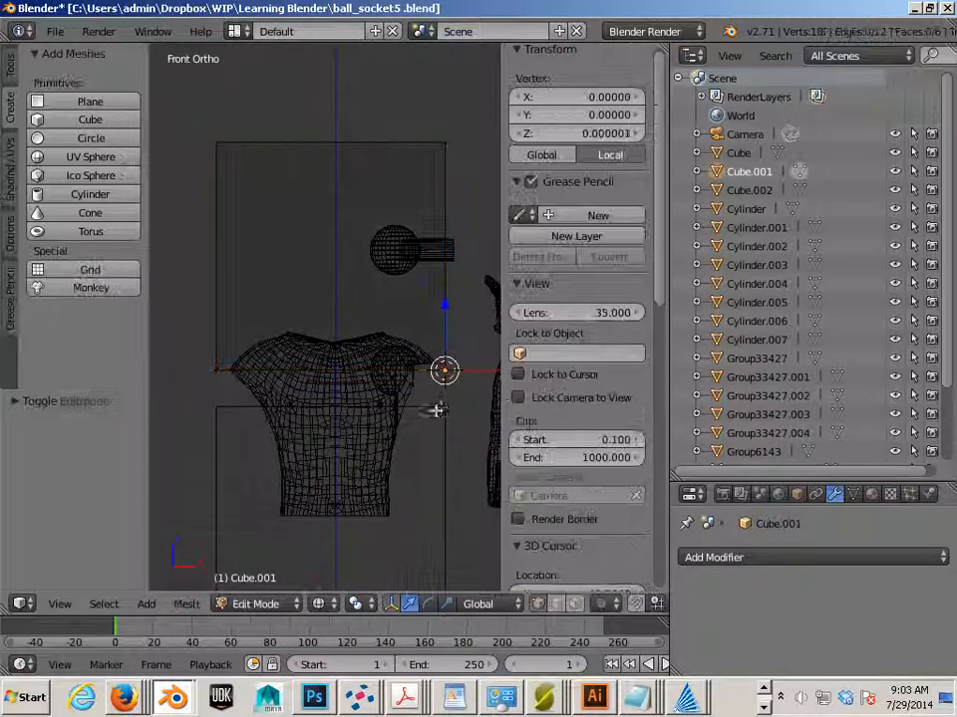
Snap the 3D cursor to the lower cube's top corner vertex on the +X, -Y side.
key("Tab")
right_click(441, 410)
key("Tab")
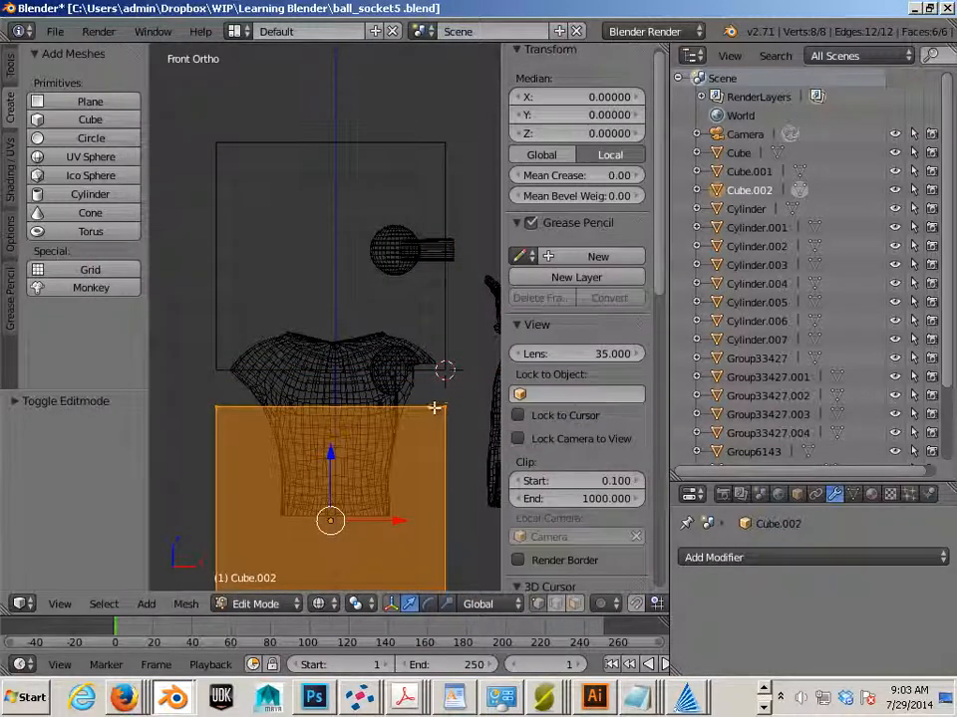
right_click(440, 406)
left_click(185, 607)
mouse_move(224, 481)
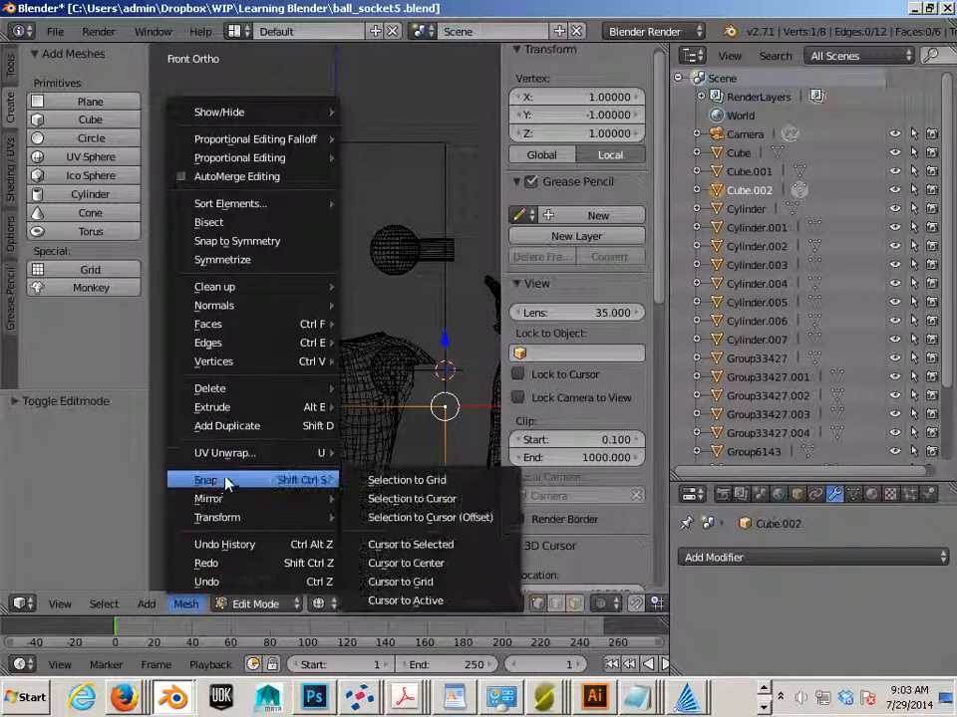
left_click(420, 548)
Set the lower cube's origin to the 3D cursor at its top corner.
key("Tab")
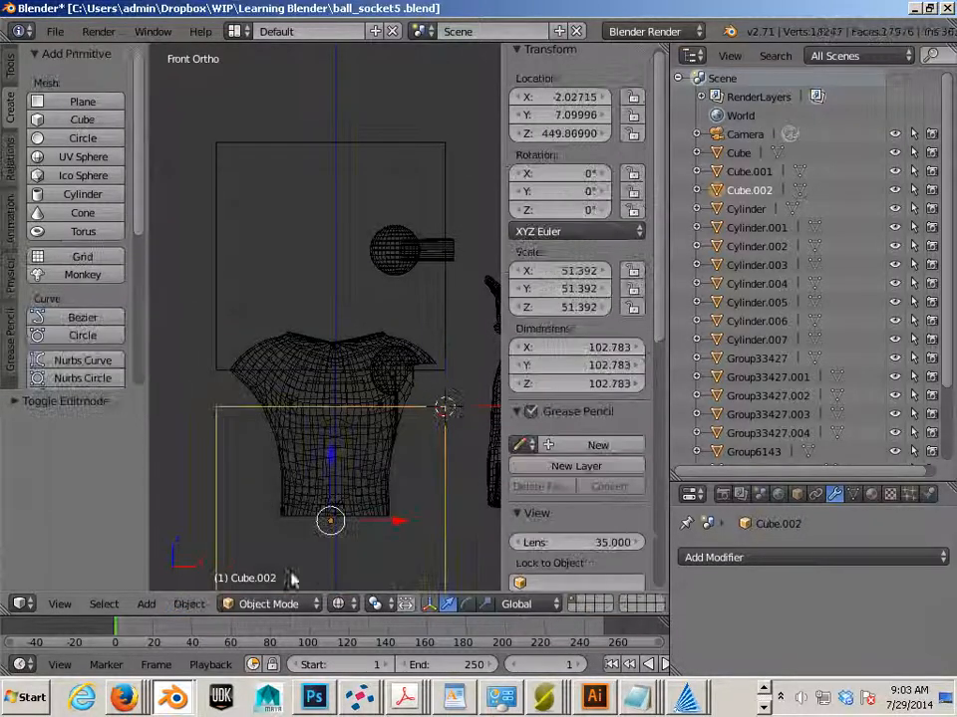
left_click(188, 603)
mouse_move(179, 517)
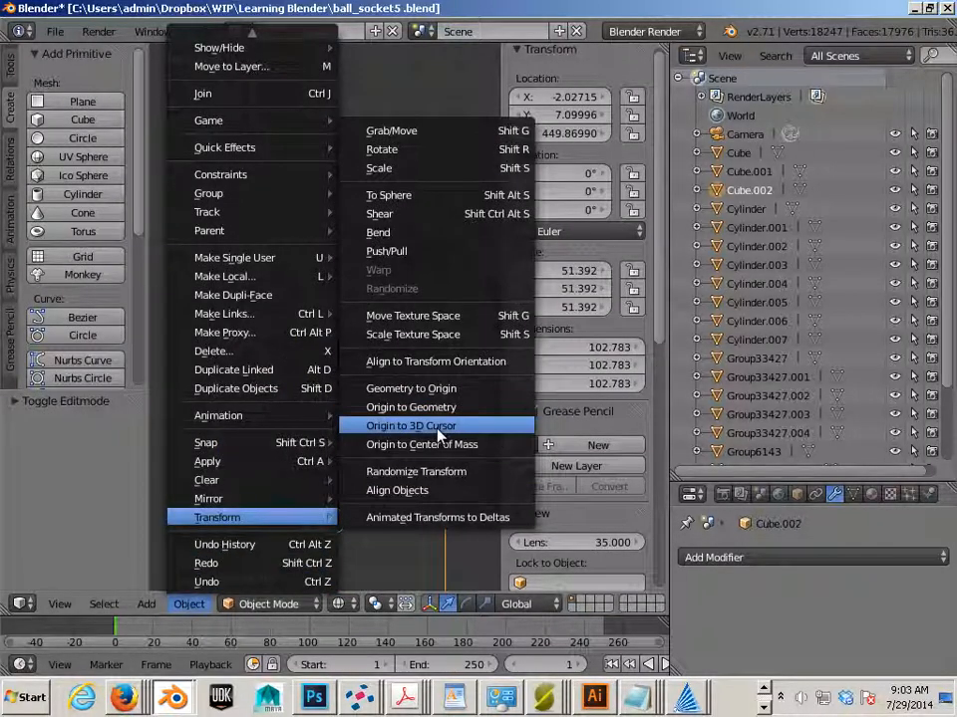
left_click(409, 425)
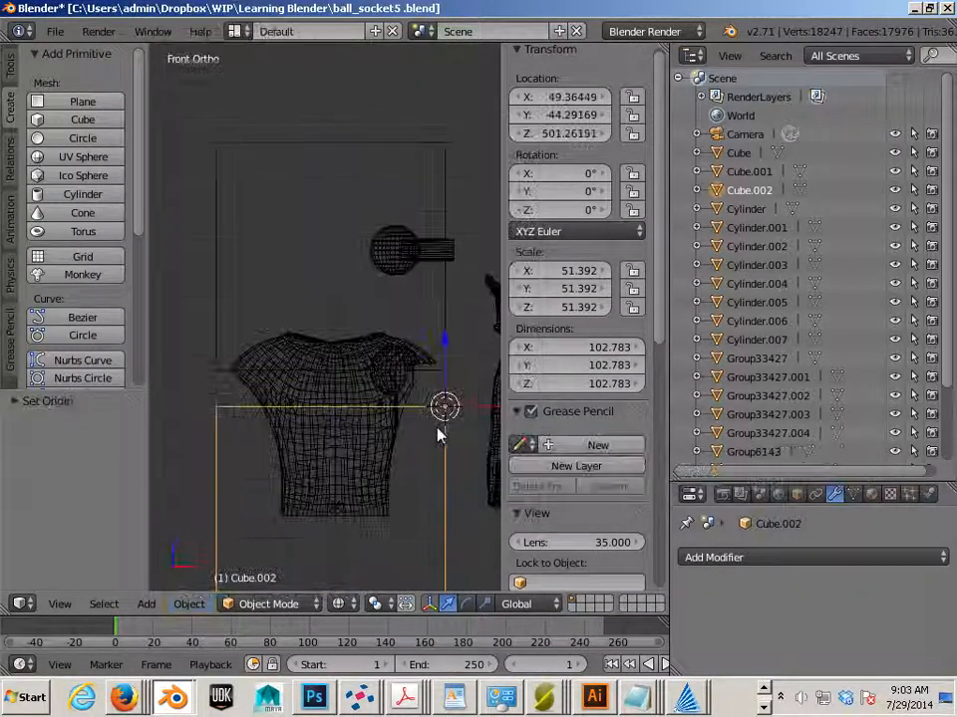
Set the lower cube's Z location to 517.48193 so its top face meets the upper cube's bottom face.
right_click(434, 375)
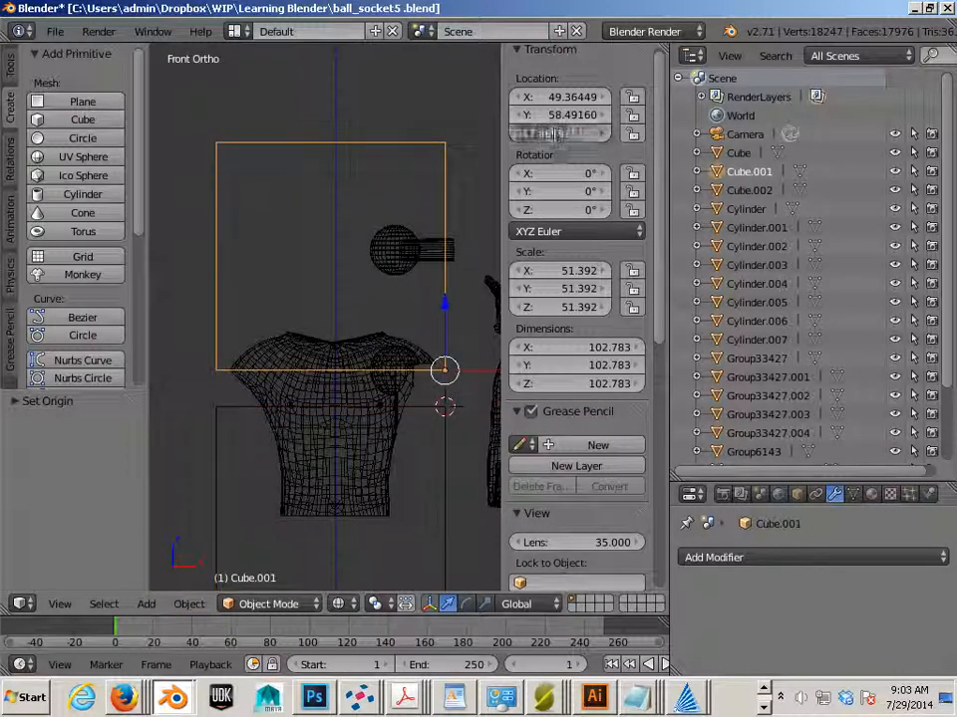
right_click(451, 449)
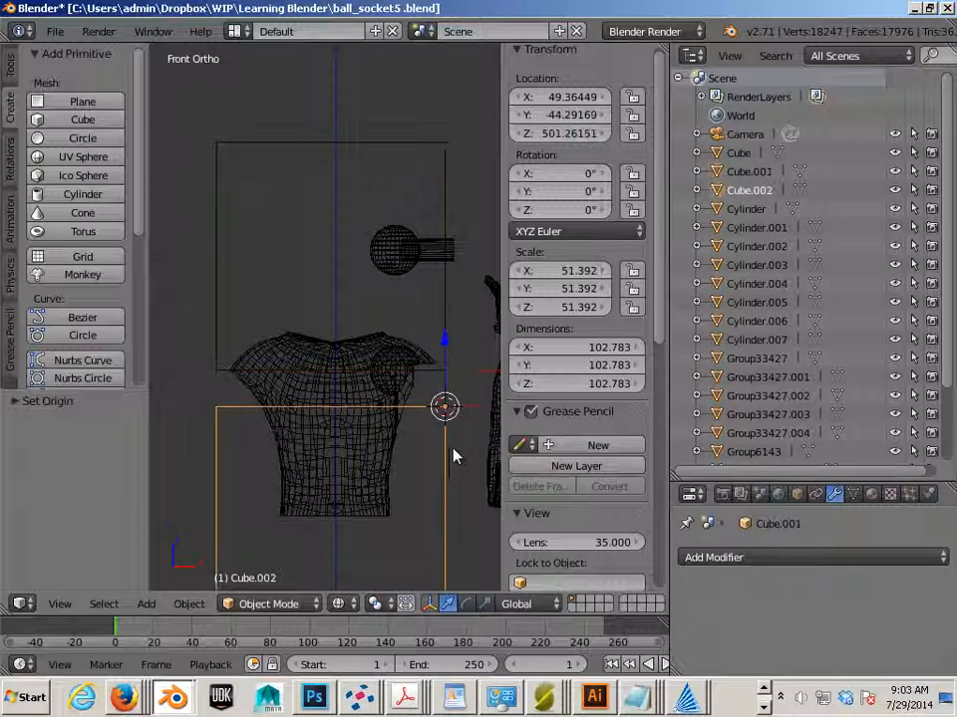
left_click(556, 133)
type("517.48193")
key("Return")
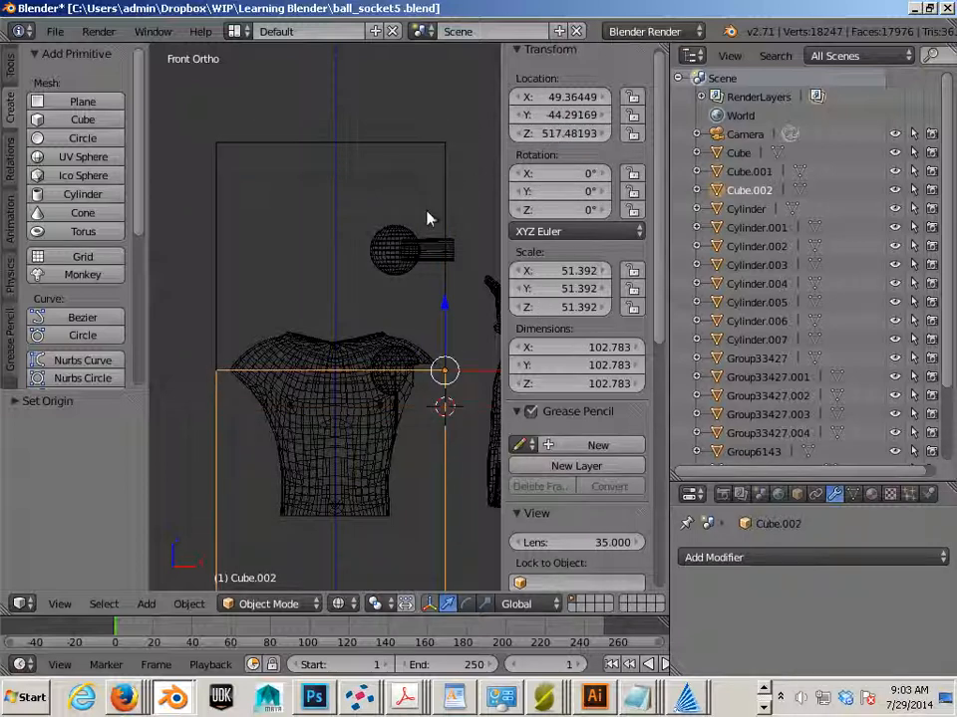
Select the torso and the upper cube in turn, and examine the stacked cubes around the torso from above and at an angle.
key("a")
right_click(355, 352)
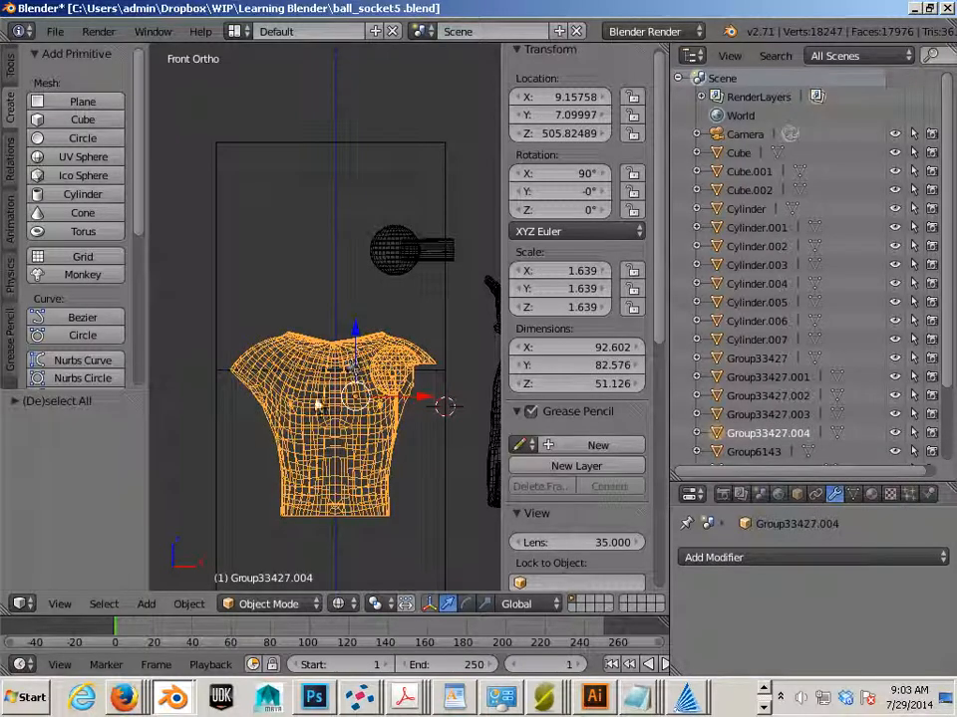
key("a")
right_click(224, 345)
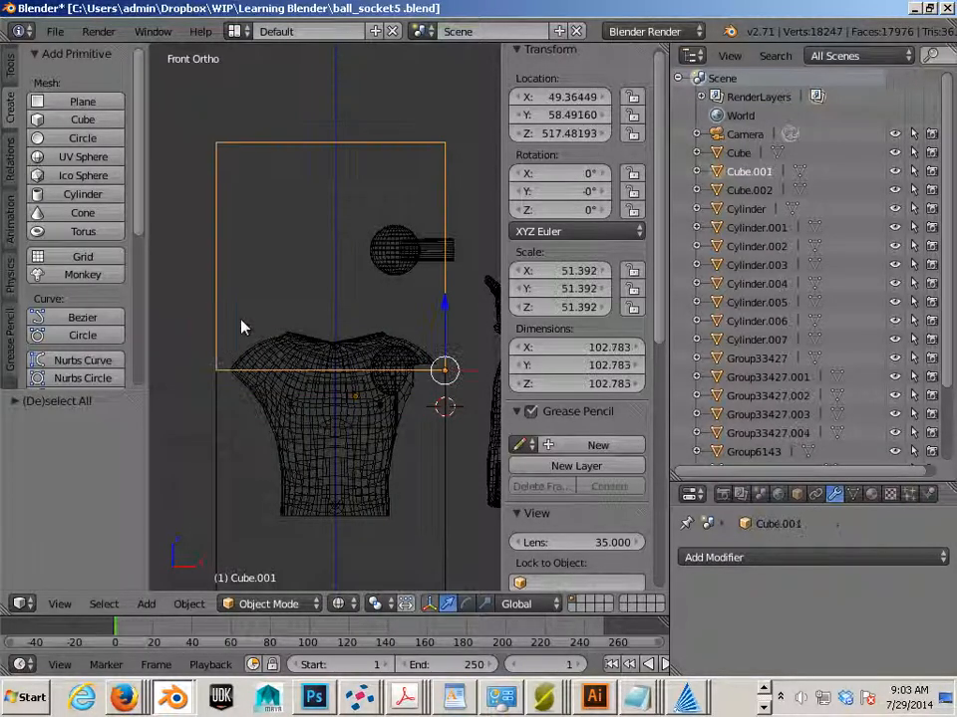
key("KP_7")
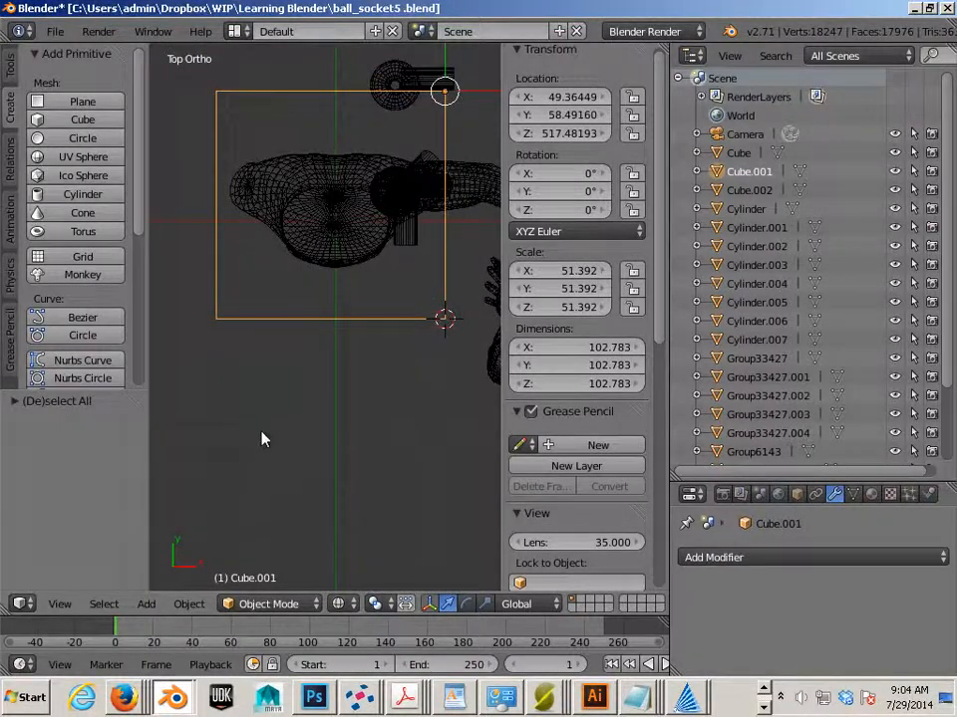
middle_click_drag(263, 437, 313, 297)
scroll(313, 292, "down", 8)
middle_click_drag(412, 397, 413, 362)
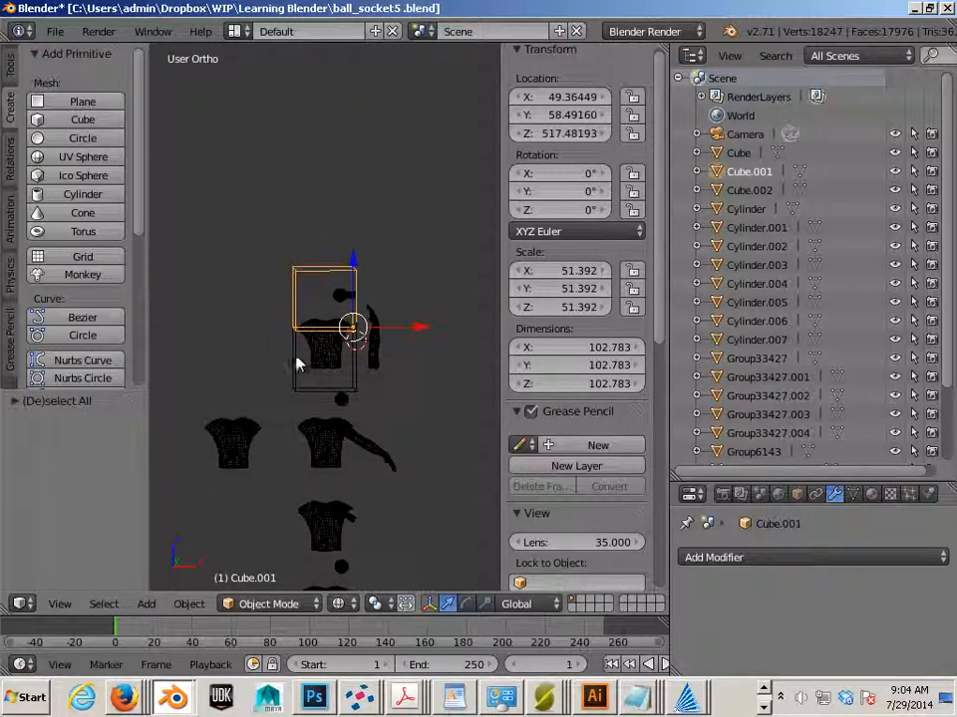
Duplicate the torso with both stacked cubes and move the copy along X until its torso sits at about X 310.75.
right_click(296, 364, "shift")
right_click(311, 354, "shift")
key("shift+d")
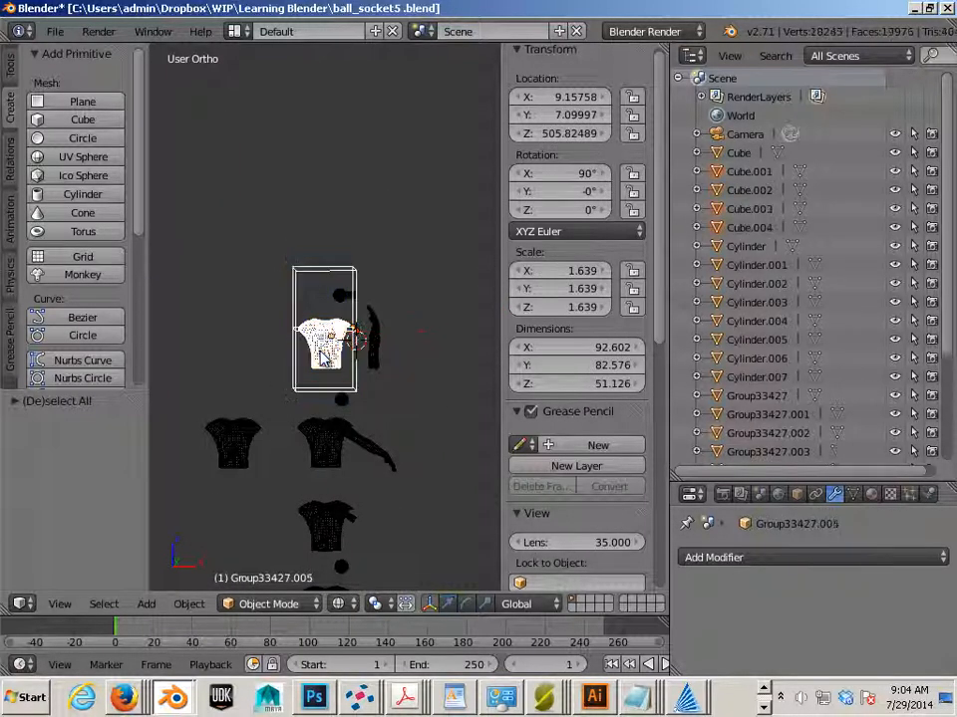
left_click(320, 352)
left_click_drag(408, 330, 214, 341)
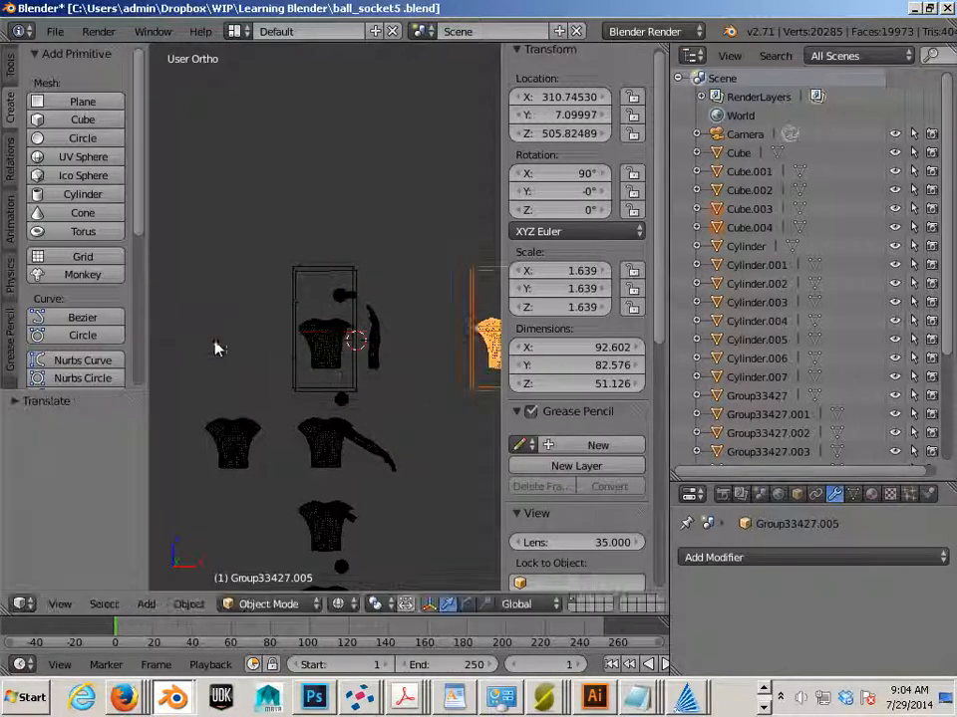
key("KP_Decimal")
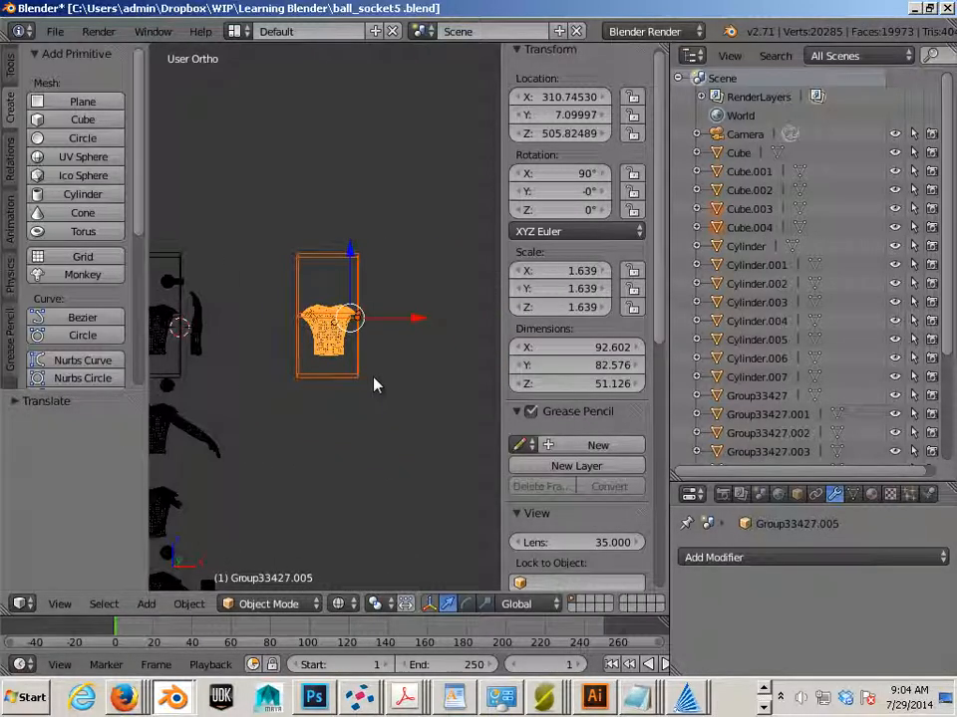
Duplicate the copied torso and cubes again along X, offset by about 155.38.
key("shift+d")
key("x")
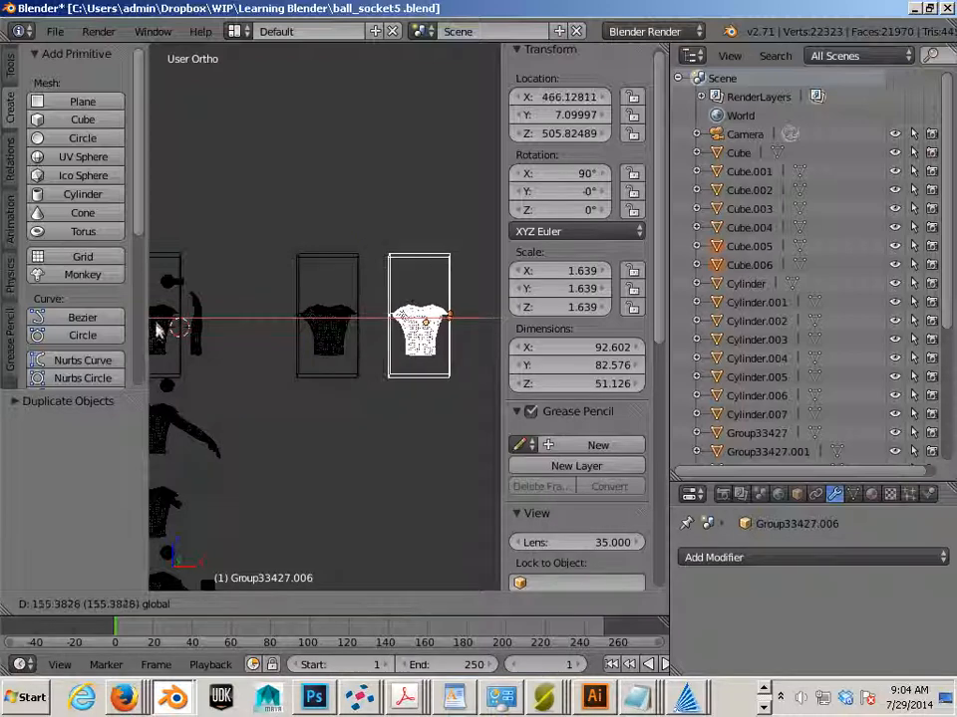
left_click(157, 332)
Delete the lower cube from the second copied set and the upper cube from the first copied set.
right_click(445, 385)
key("x")
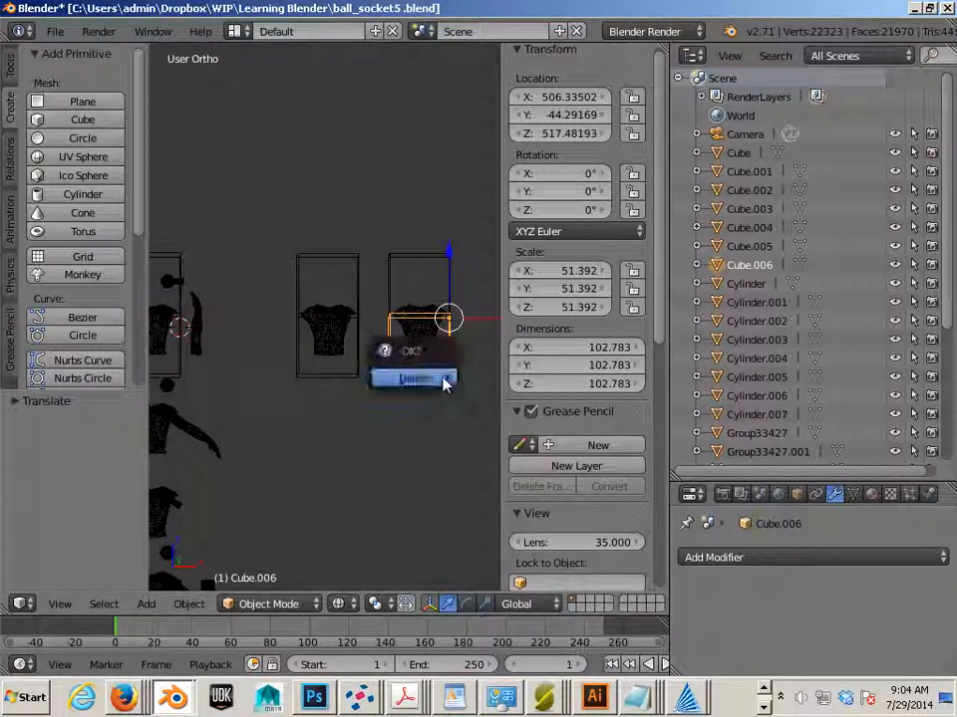
left_click(406, 380)
right_click(357, 299)
key("Delete")
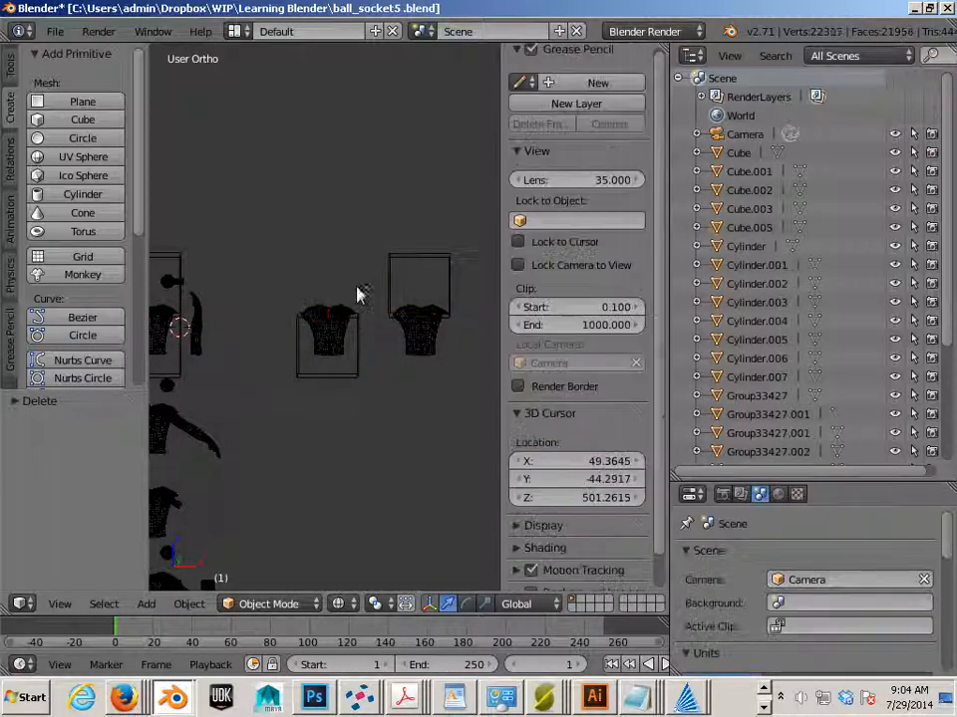
Cut the first torso copy with a Boolean modifier set to Difference using Cube.003, and apply it.
scroll(377, 374, "up", 5)
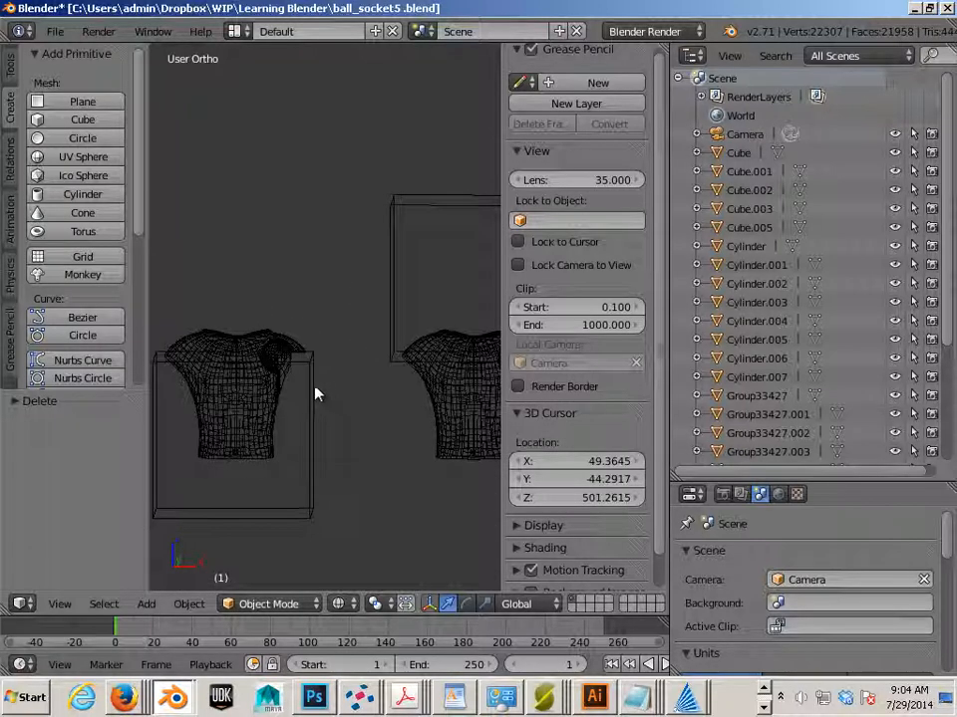
right_click(279, 419)
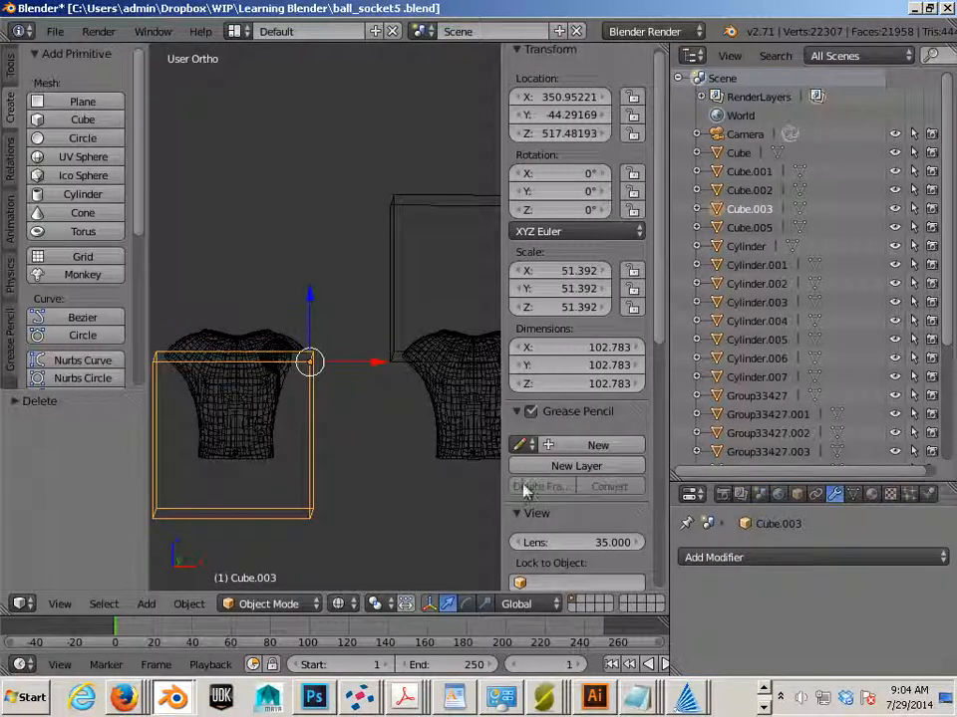
right_click(256, 357)
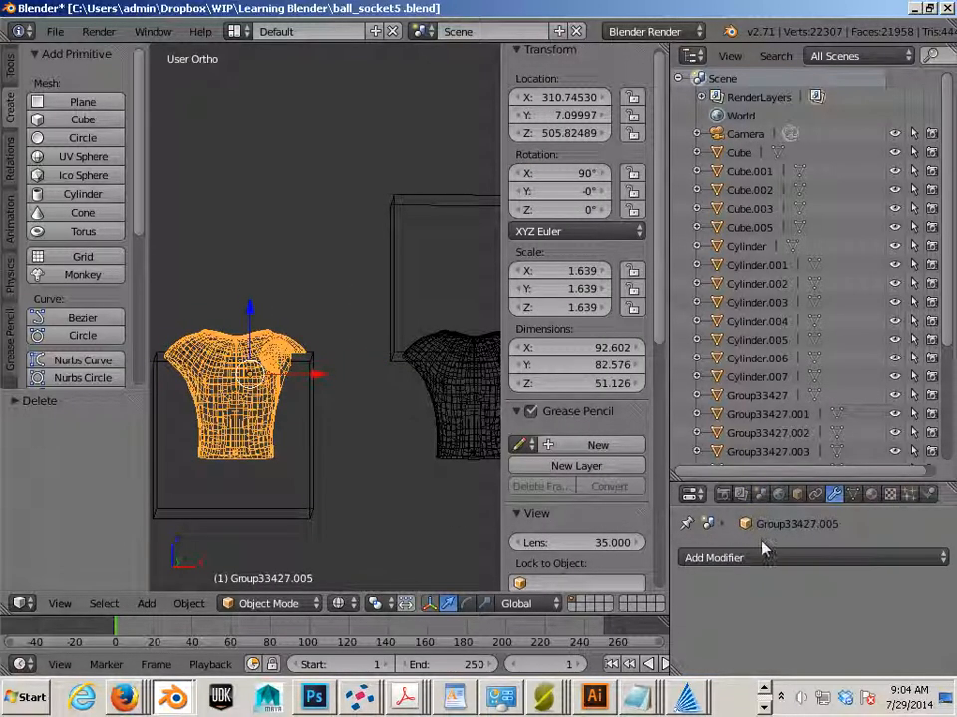
left_click(761, 551)
left_click(574, 271)
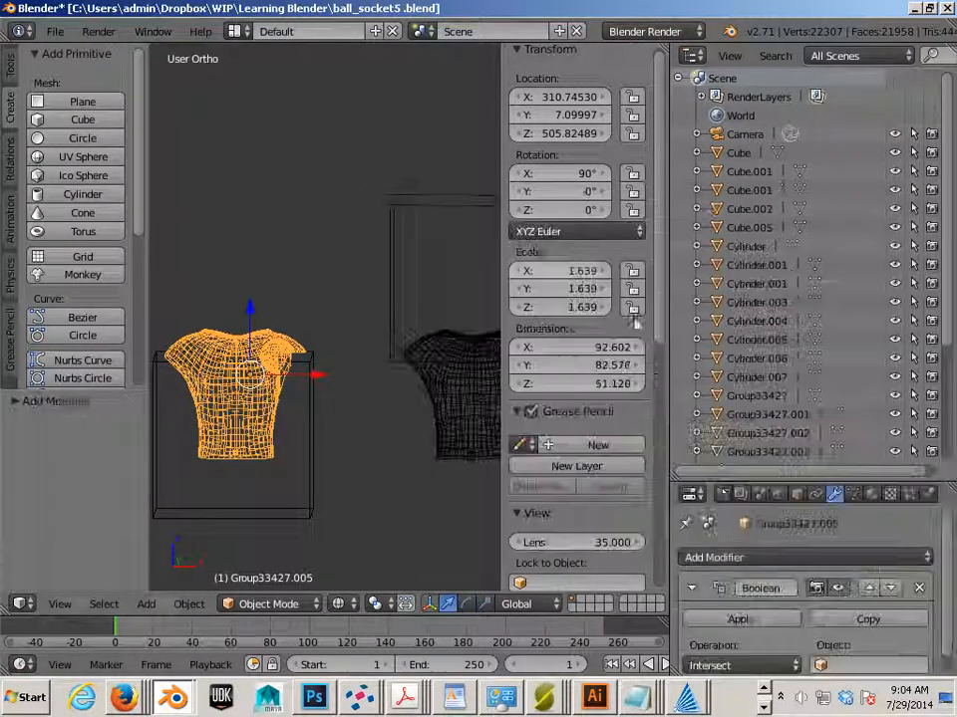
left_click(742, 665)
left_click(727, 604)
left_click(847, 665)
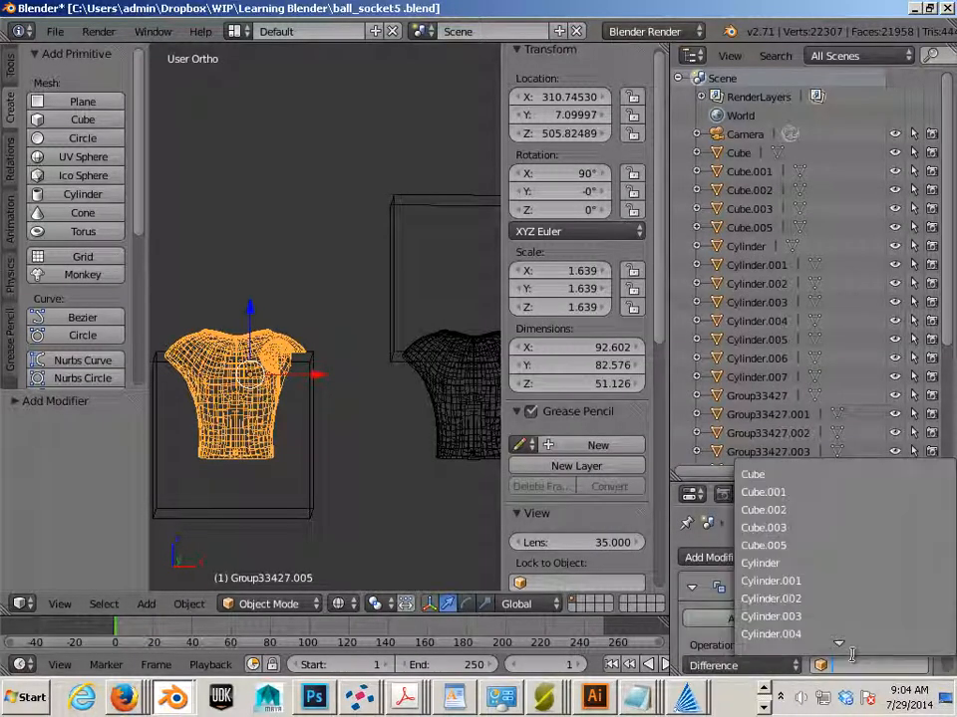
left_click(788, 527)
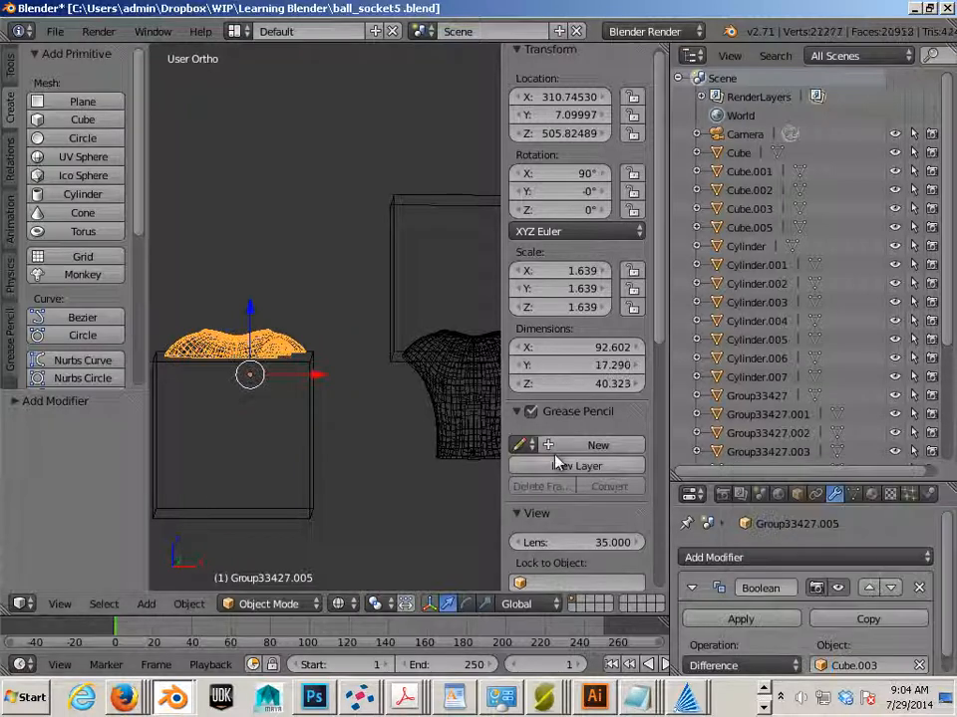
left_click(740, 619)
key("a")
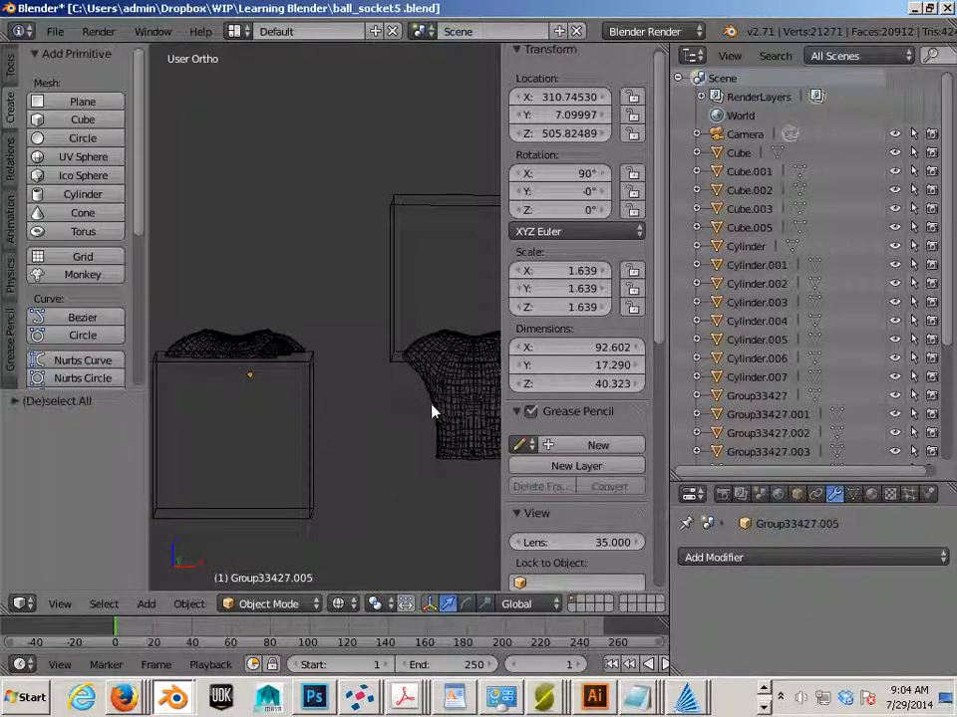
Cut the second torso copy with a Boolean modifier set to Difference using Cube.005, and apply it.
right_click(424, 416)
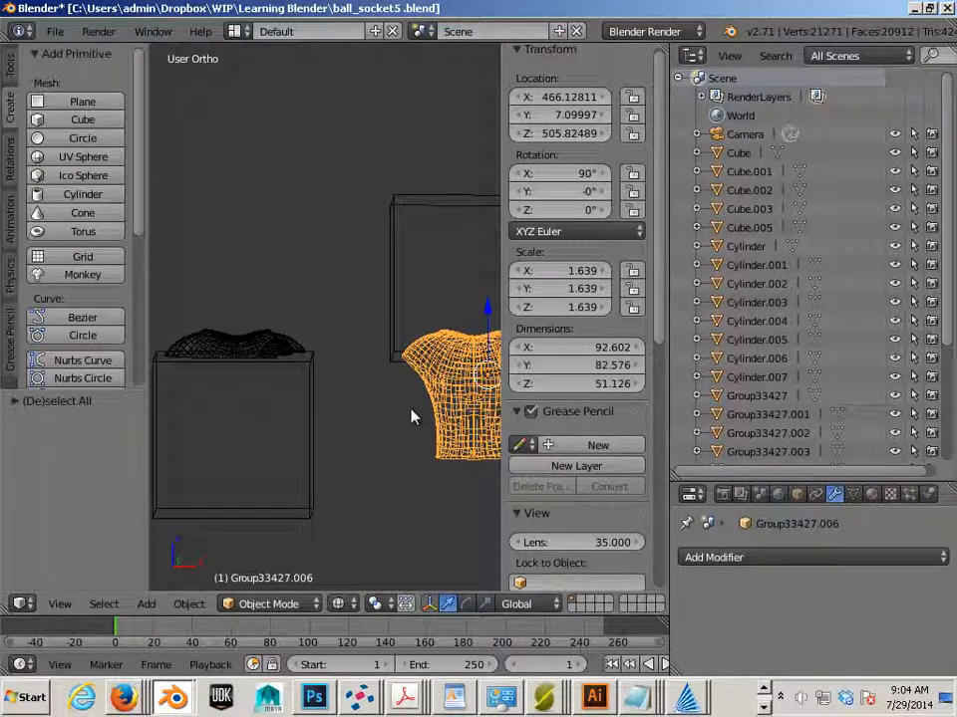
right_click(404, 351)
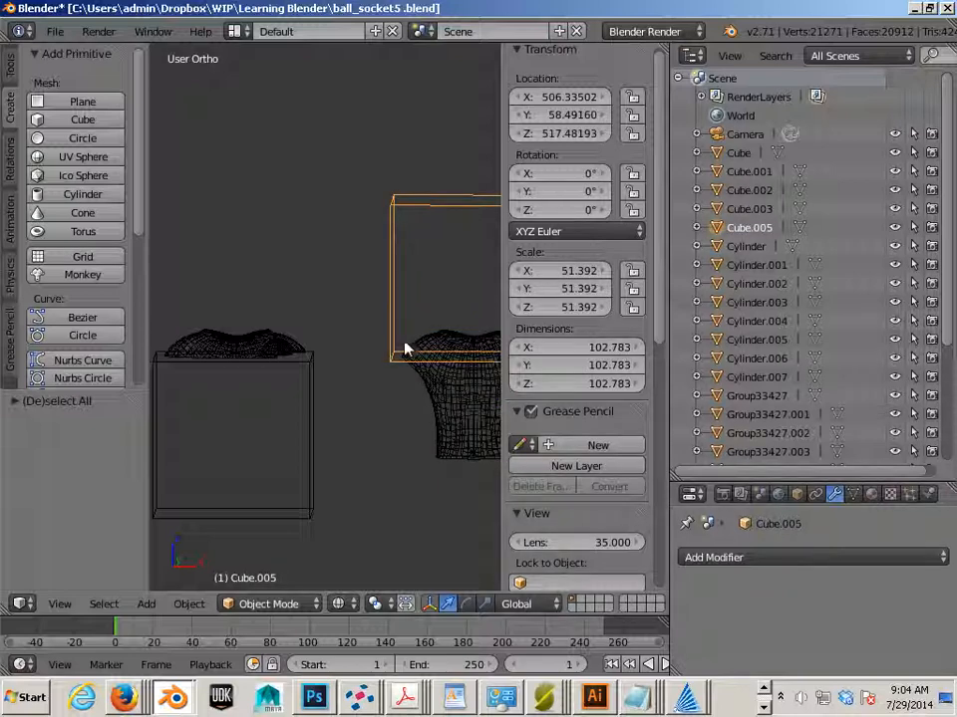
right_click(442, 420)
left_click(756, 564)
left_click(572, 269)
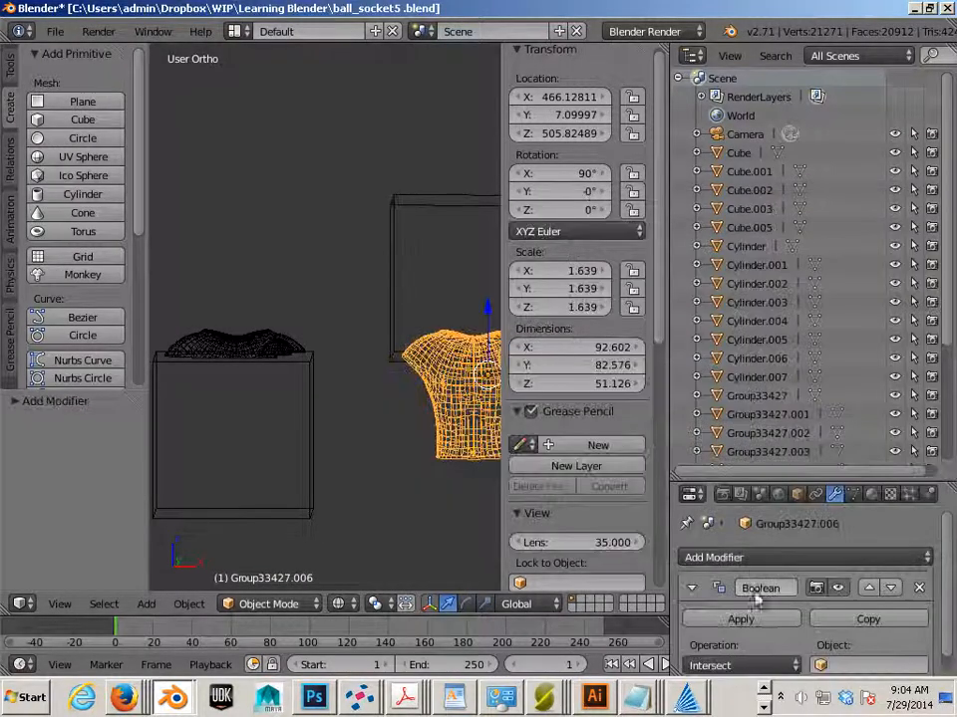
left_click(758, 666)
left_click(717, 602)
left_click(857, 665)
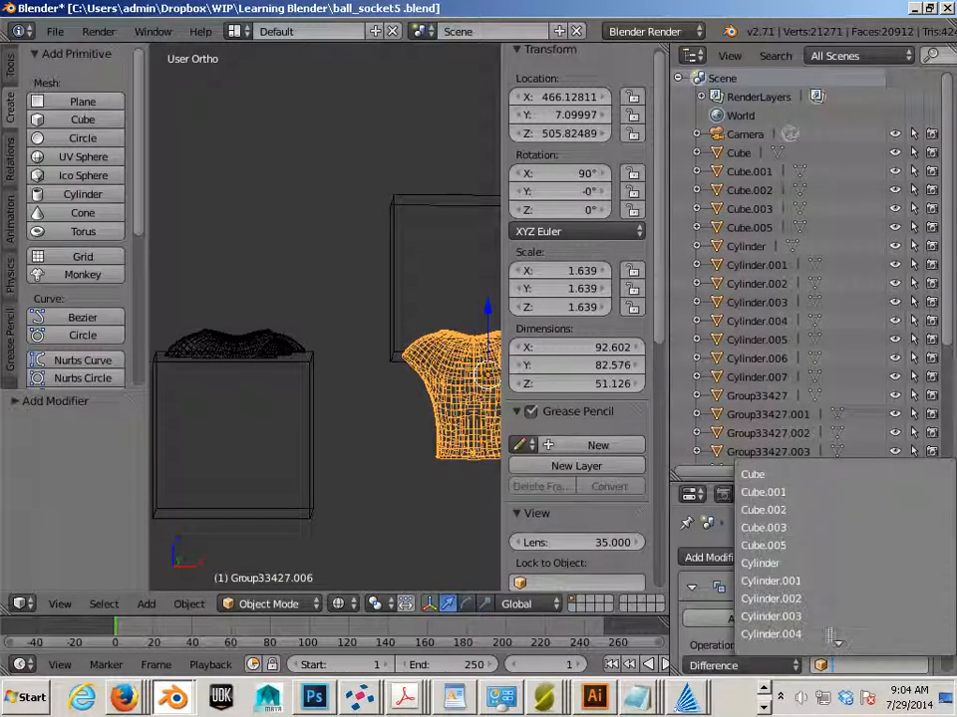
left_click(763, 545)
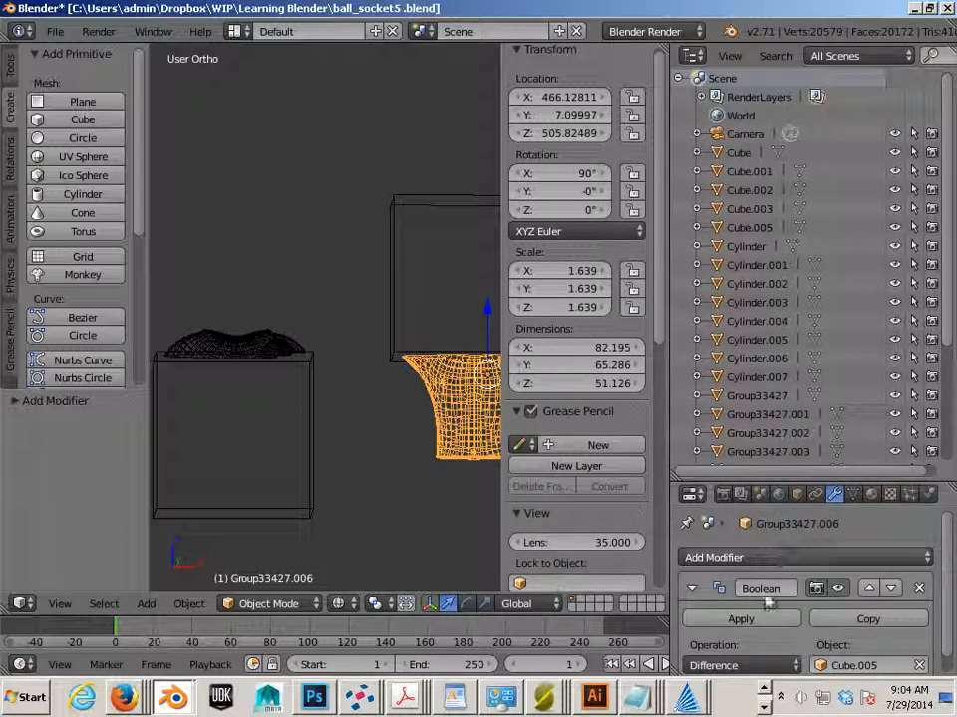
left_click(743, 620)
Move the lower torso piece along X to about 528.24 and the shoulder piece to about 601, clear of the cubes.
scroll(457, 460, "down", 4)
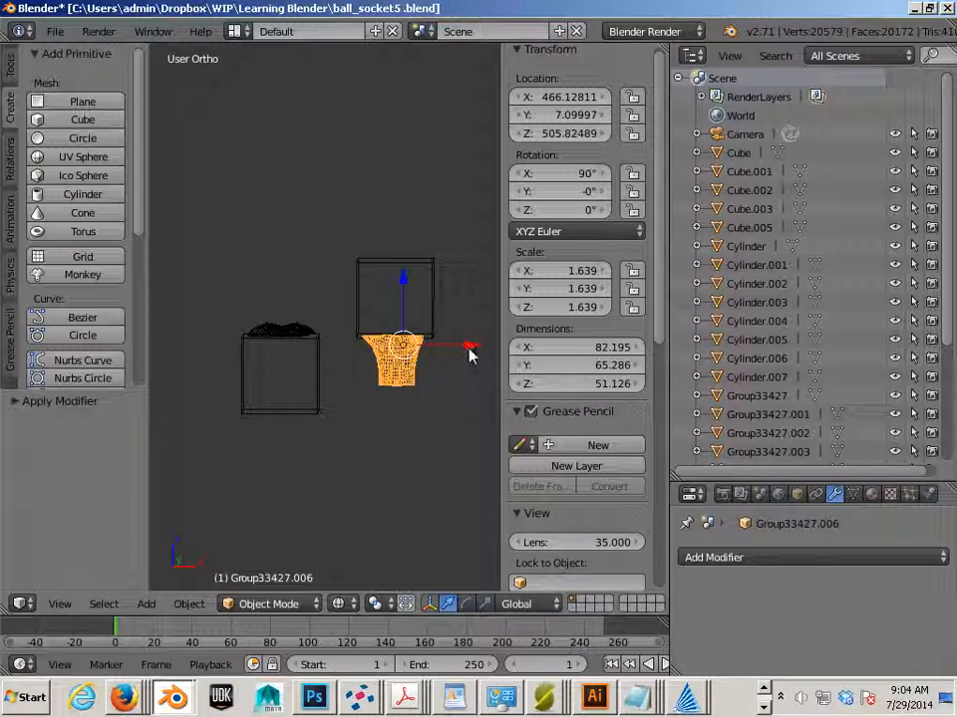
left_click_drag(472, 353, 155, 365)
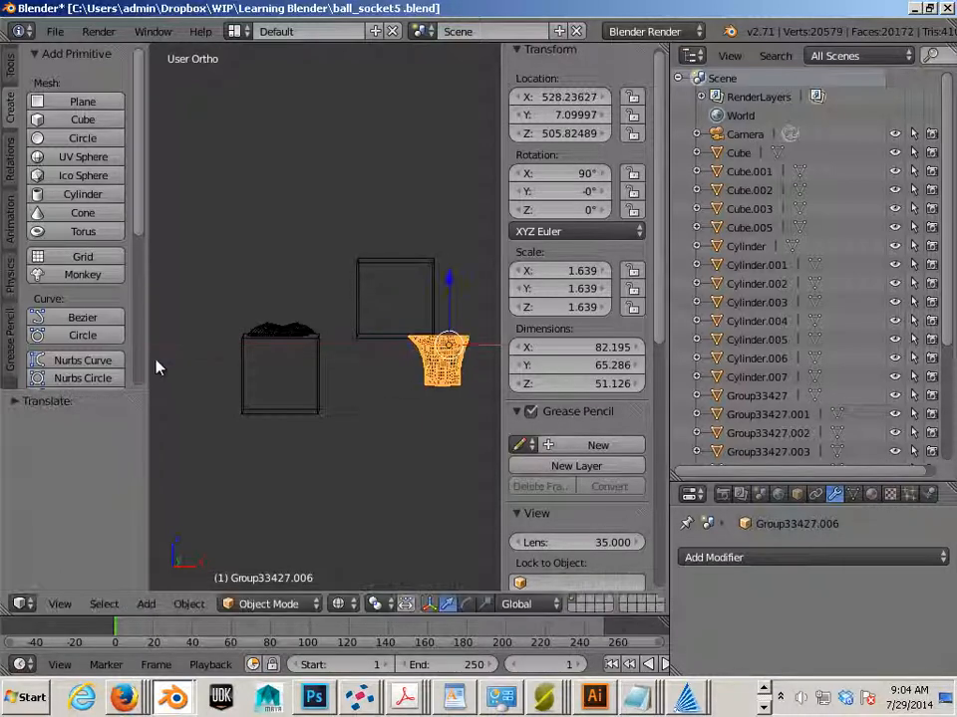
right_click(277, 329)
right_click(279, 328)
key("z")
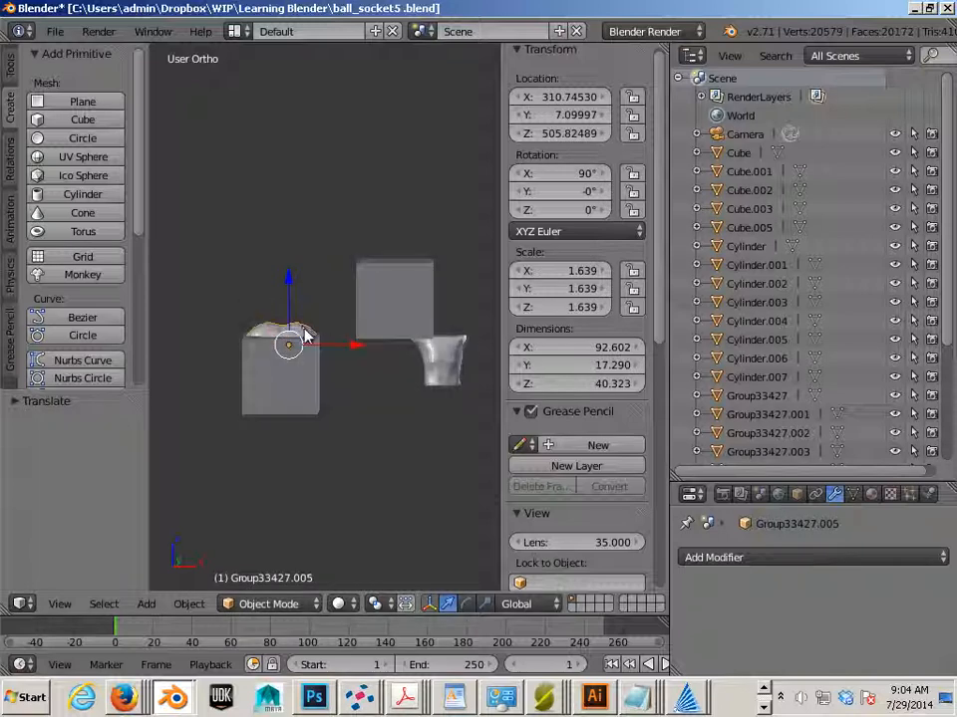
mouse_move(345, 346)
left_mouse_down()
mouse_move(184, 359)
mouse_move(214, 358)
left_mouse_up()
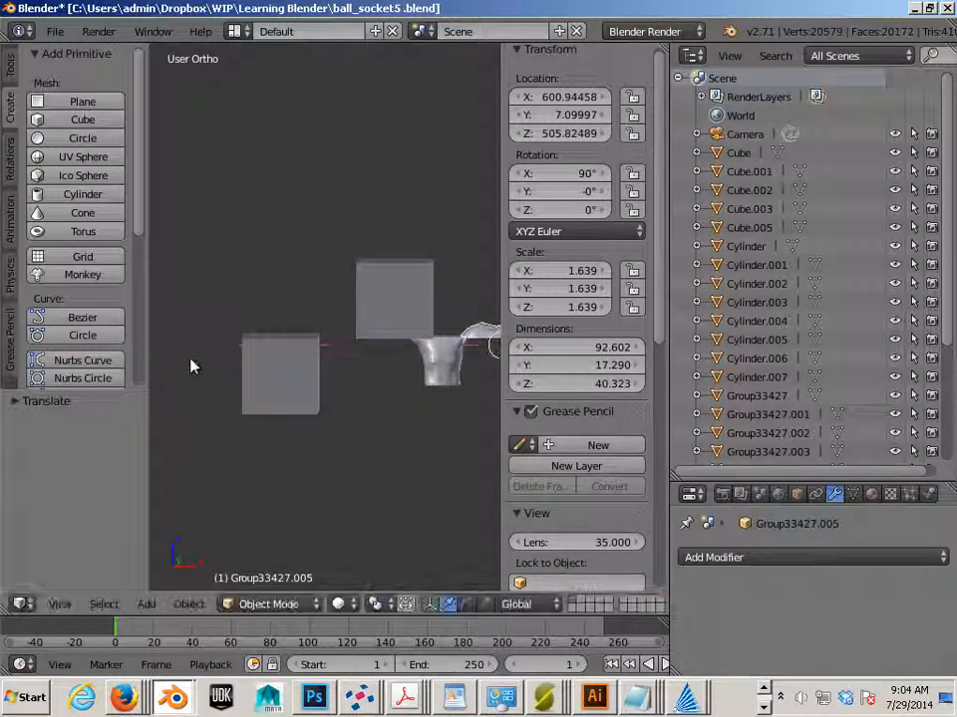
middle_click_drag(461, 402, 237, 431, "shift")
Turn the lower torso piece upside down by rotating it freely and setting its Y rotation to -180°.
left_click(227, 404)
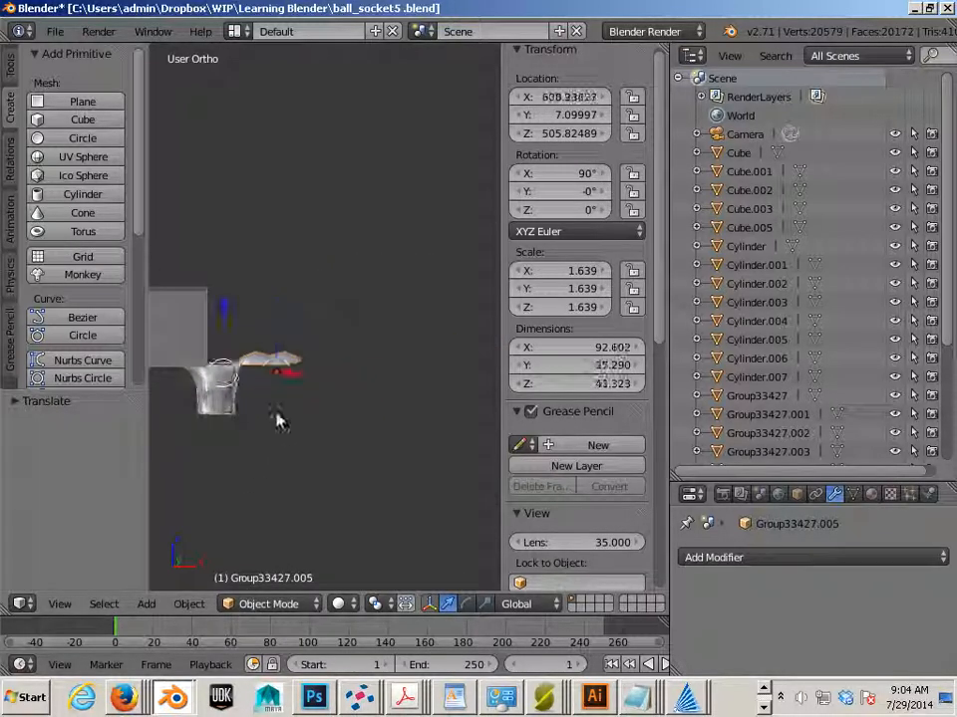
key("r")
key("e")
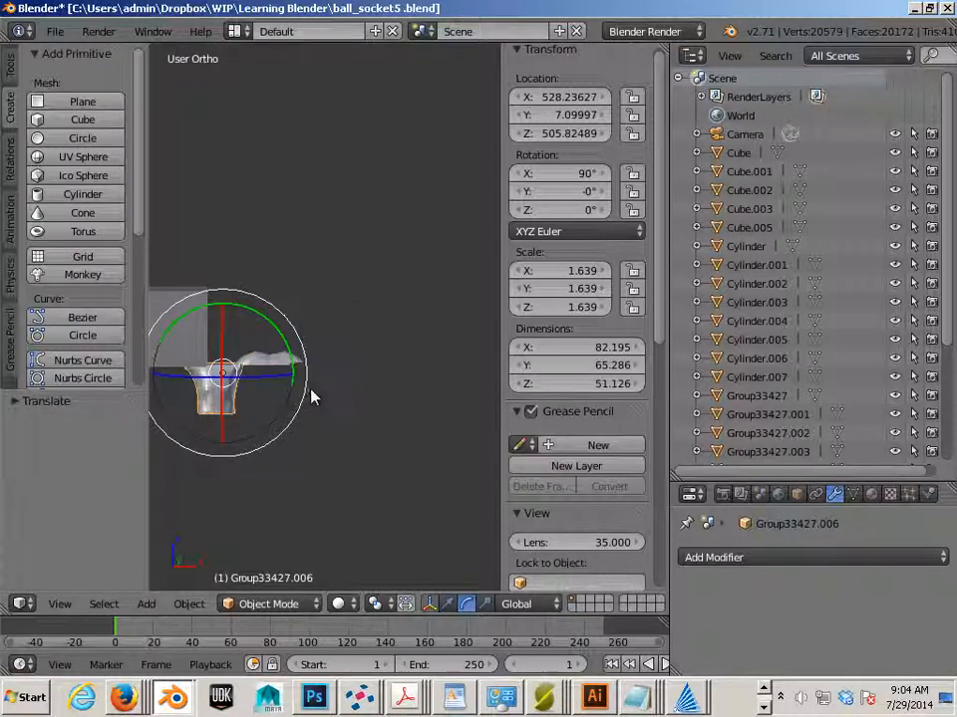
left_click_drag(310, 397, 174, 384)
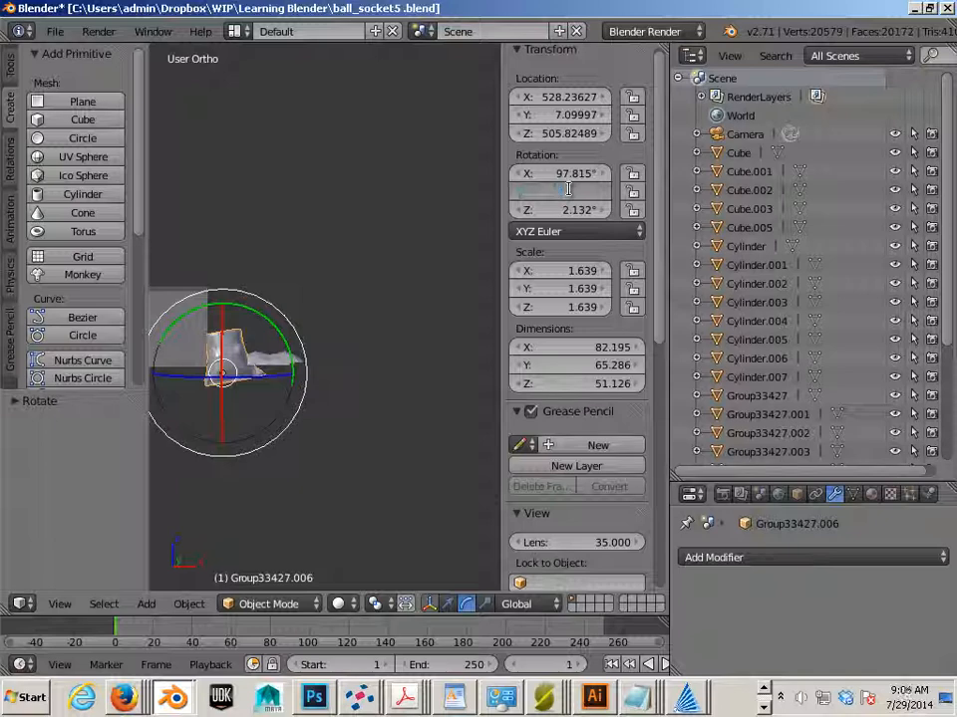
type("180")
key("Return")
Move the flipped torso piece beside the shoulder piece, to about X 666.77 and Z 529.95, so their cut faces are level.
left_click(448, 604)
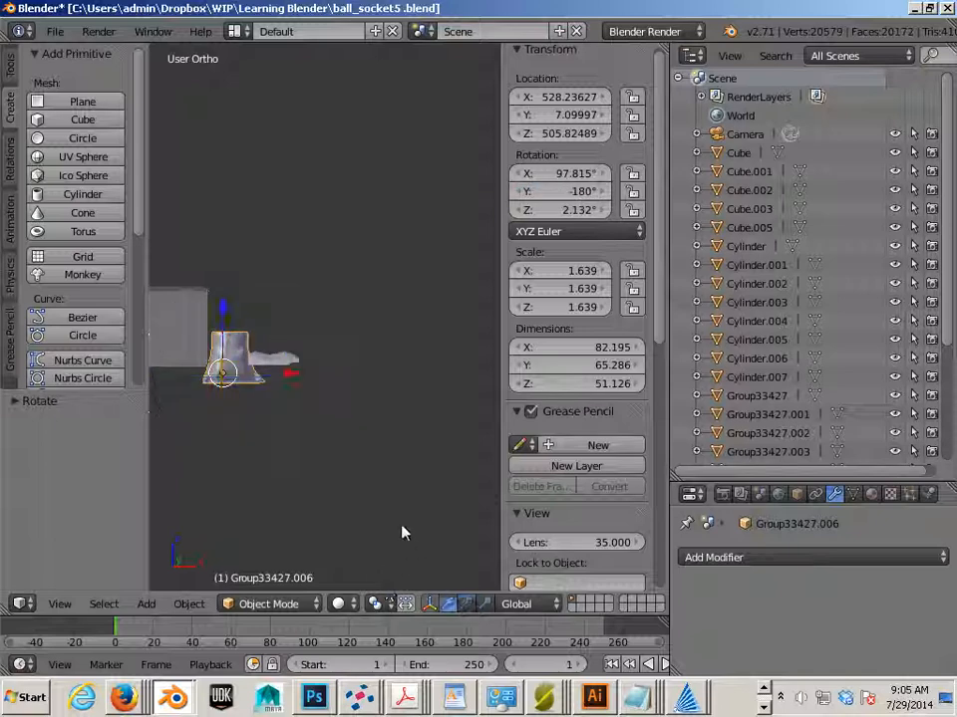
left_click_drag(286, 382, 392, 400)
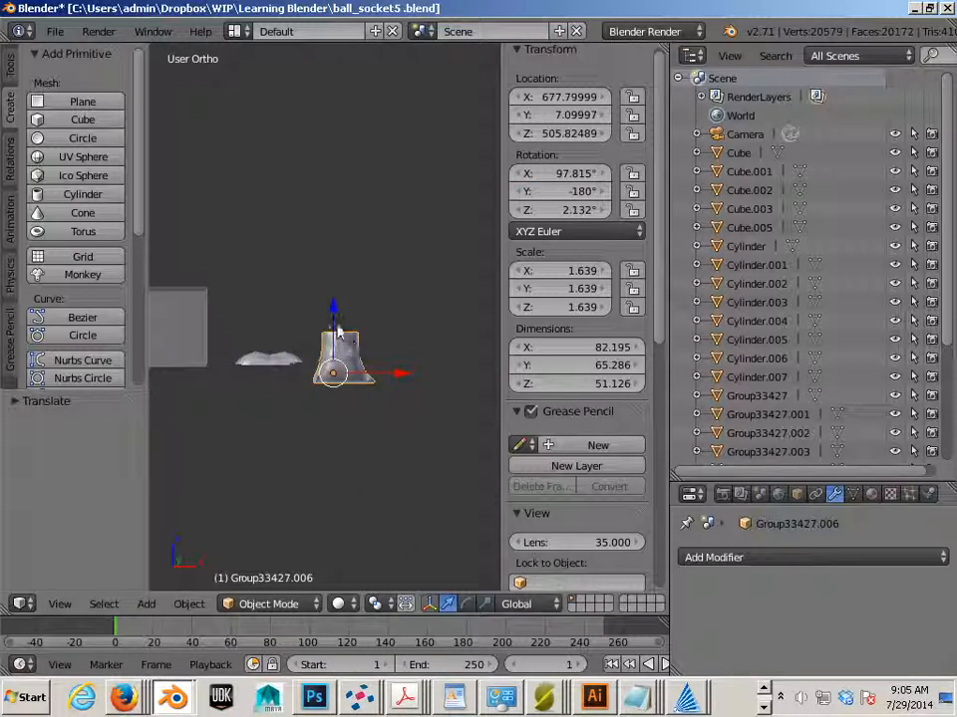
mouse_move(335, 311)
left_mouse_down()
mouse_move(332, 299)
mouse_move(324, 310)
left_mouse_up()
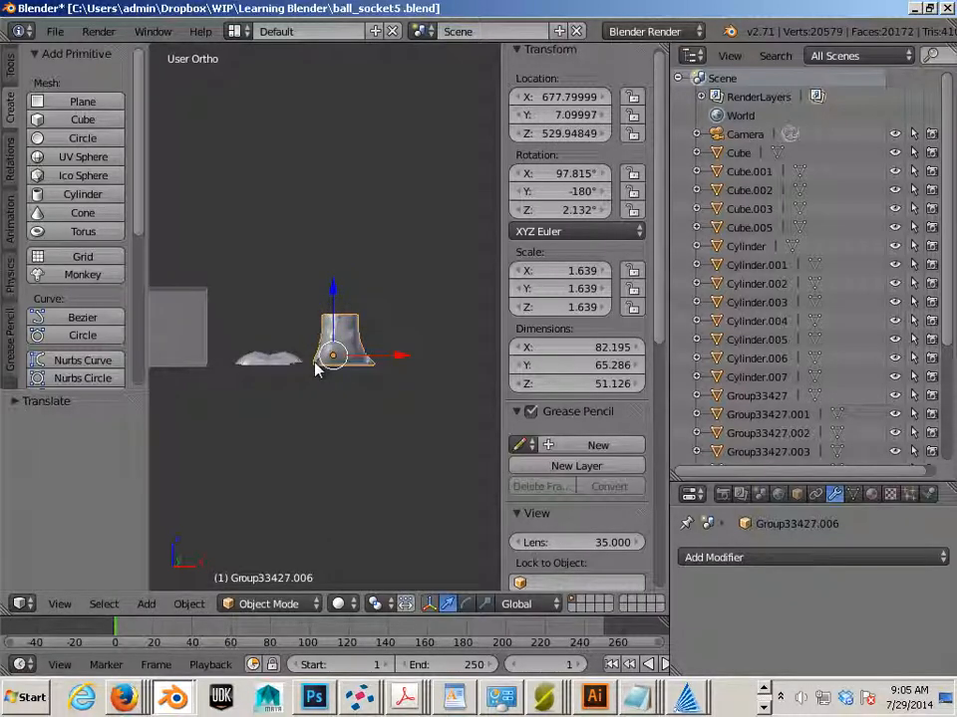
key("KP_1")
key("z")
scroll(293, 451, "up", 4)
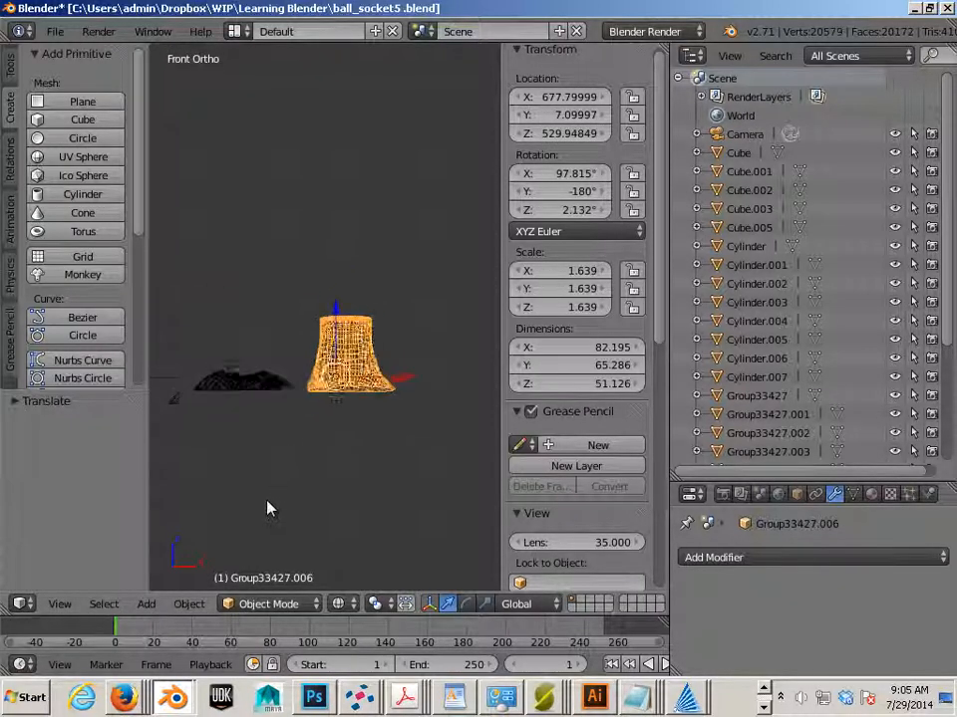
scroll(267, 516, "up", 2)
left_click_drag(412, 445, 383, 457)
Examine the two torso halves in solid shading, including their cut undersides and socket cavities, and compare them with the other parts.
key("z")
mouse_move(331, 566)
middle_mouse_down()
mouse_move(323, 391)
mouse_move(327, 529)
middle_mouse_up()
scroll(319, 508, "down", 6)
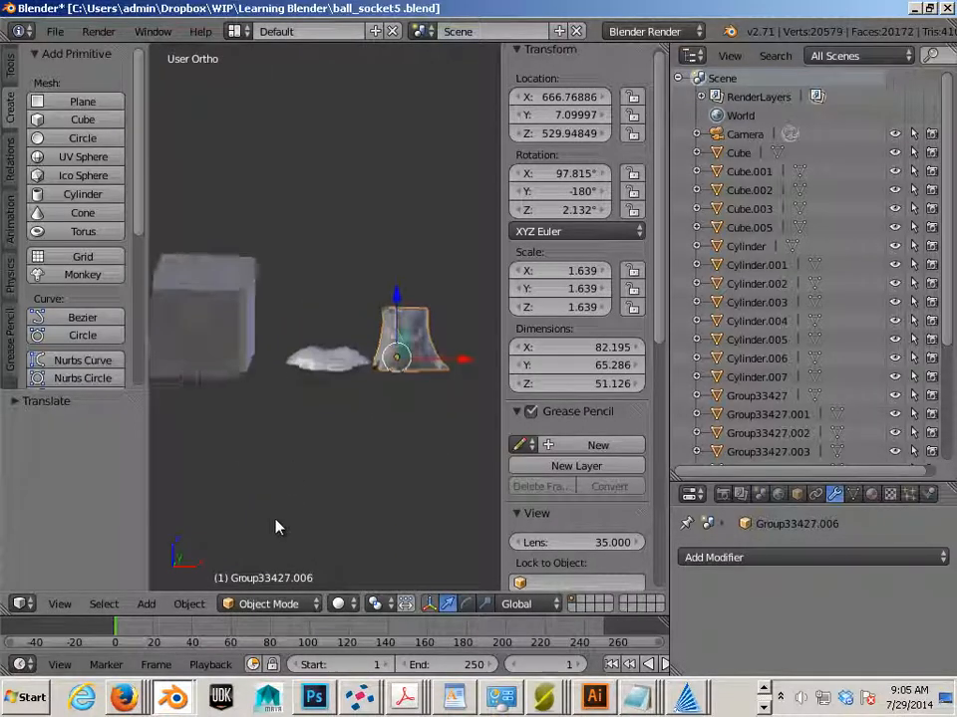
scroll(343, 495, "down", 4)
middle_click_drag(219, 439, 288, 462, "shift")
scroll(292, 470, "up", 3)
middle_click_drag(365, 469, 192, 466, "shift")
scroll(321, 498, "up", 5)
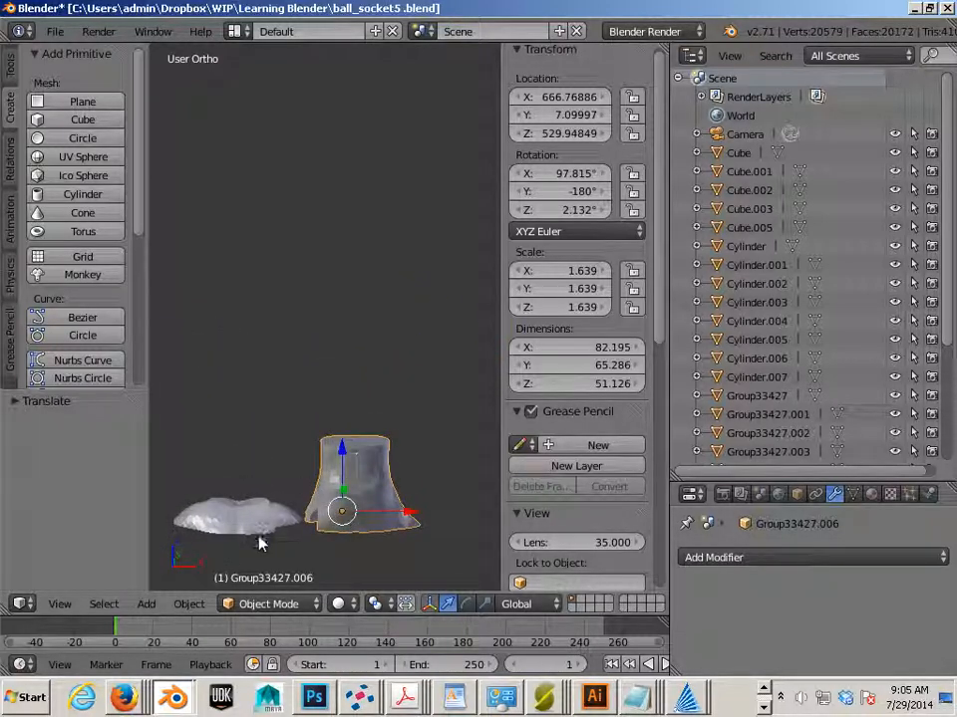
middle_click_drag(264, 470, 278, 423, "shift")
scroll(289, 409, "up", 4)
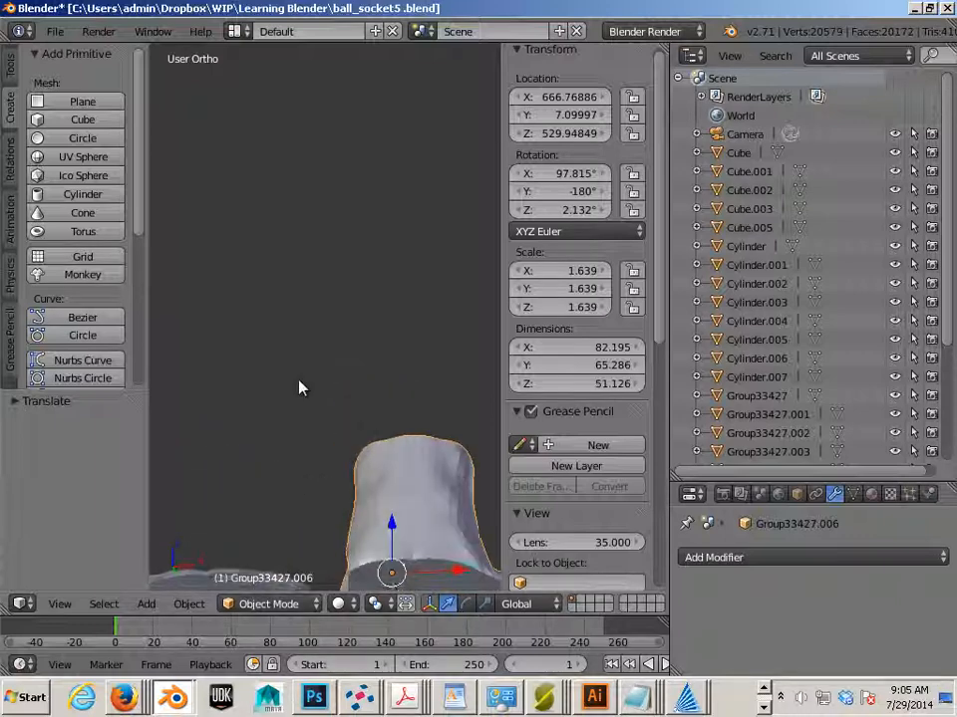
scroll(299, 387, "down", 2)
middle_click_drag(335, 390, 286, 472)
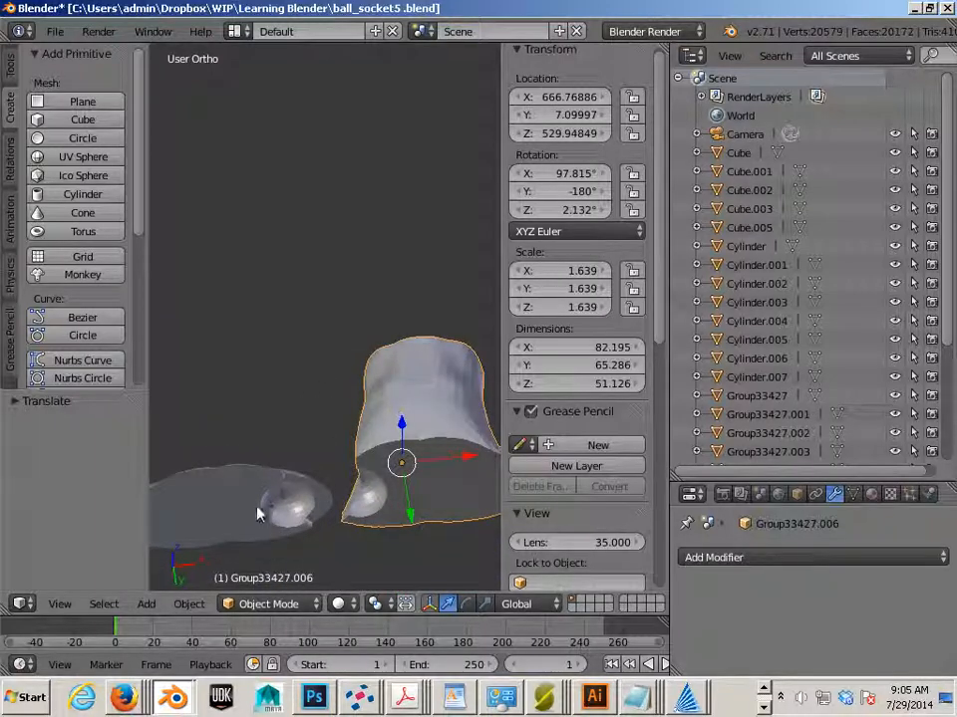
scroll(364, 533, "down", 8)
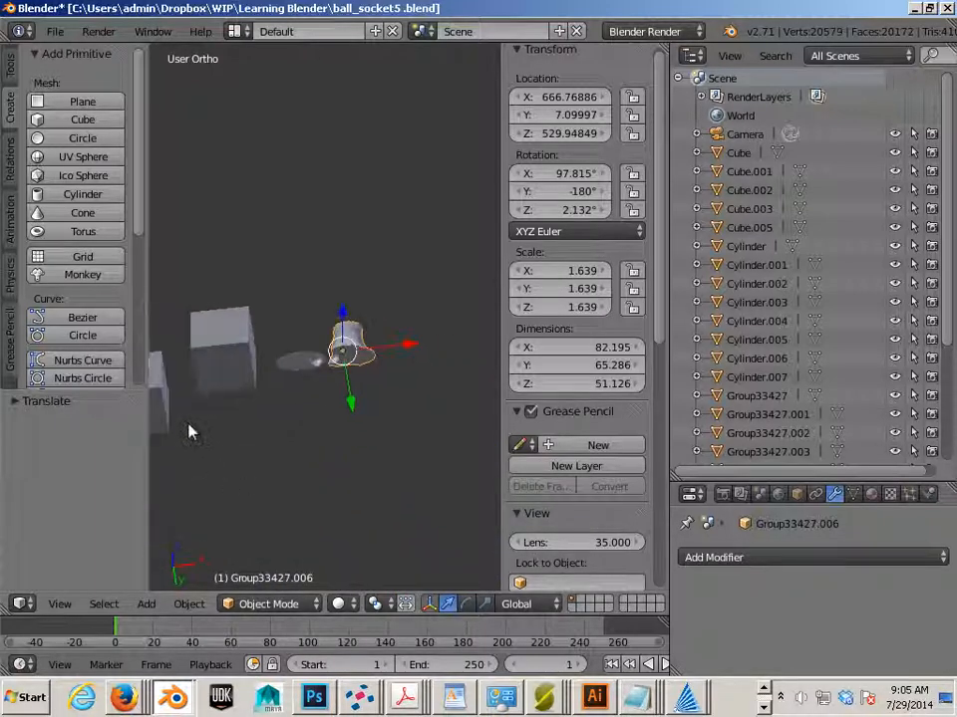
middle_click_drag(279, 419, 390, 515)
scroll(274, 484, "down", 2)
scroll(282, 513, "down", 4)
scroll(297, 508, "up", 2)
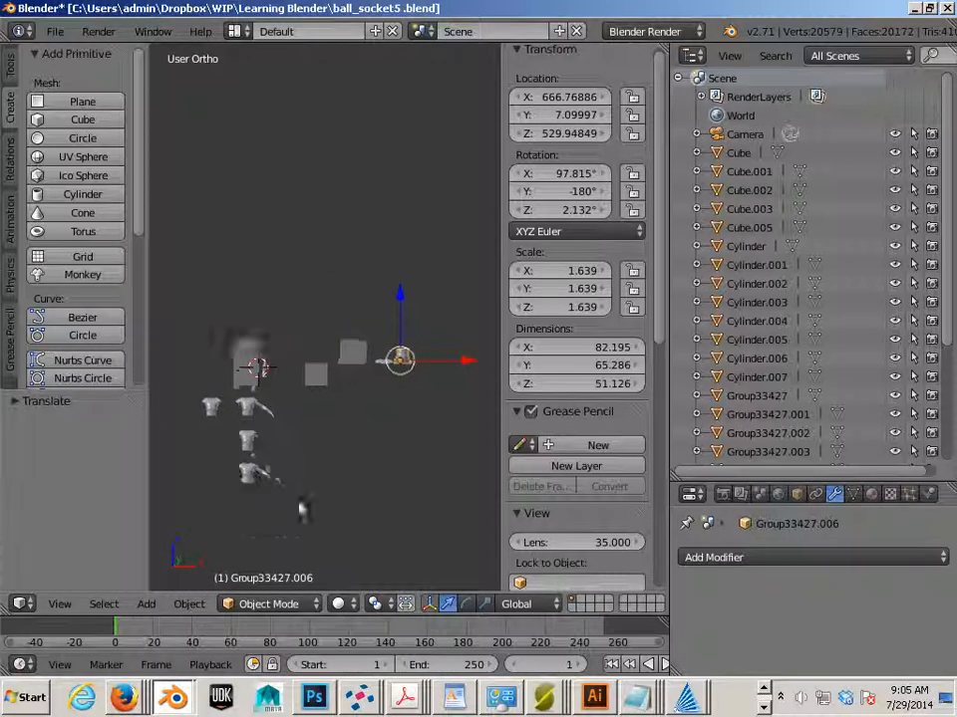
middle_click_drag(235, 476, 252, 502, "shift")
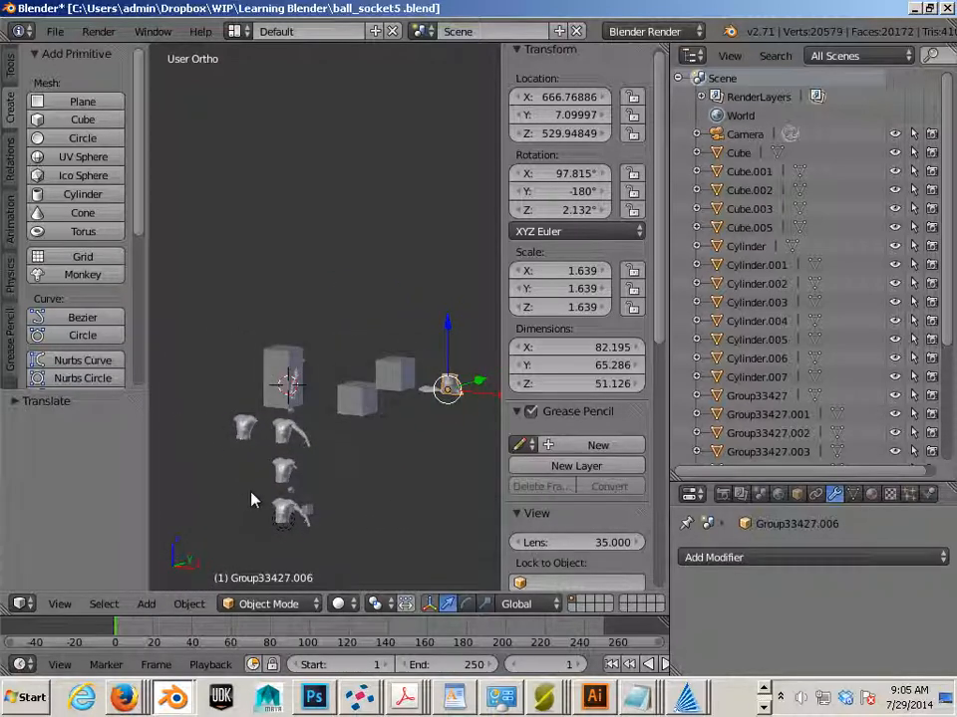
scroll(288, 515, "up", 3)
right_click(287, 411)
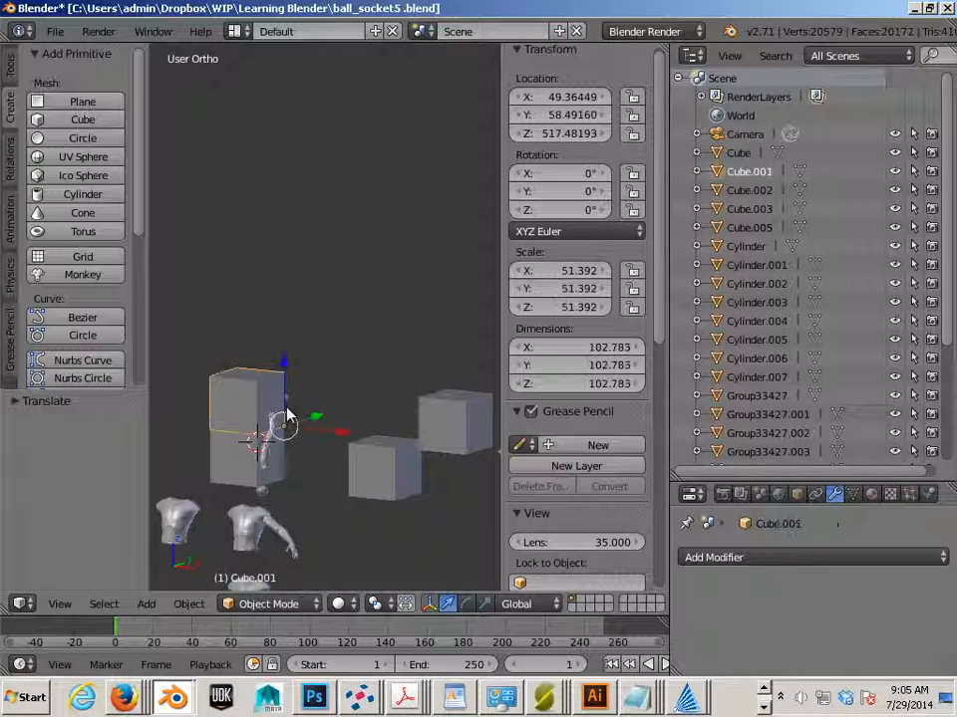
right_click(230, 458)
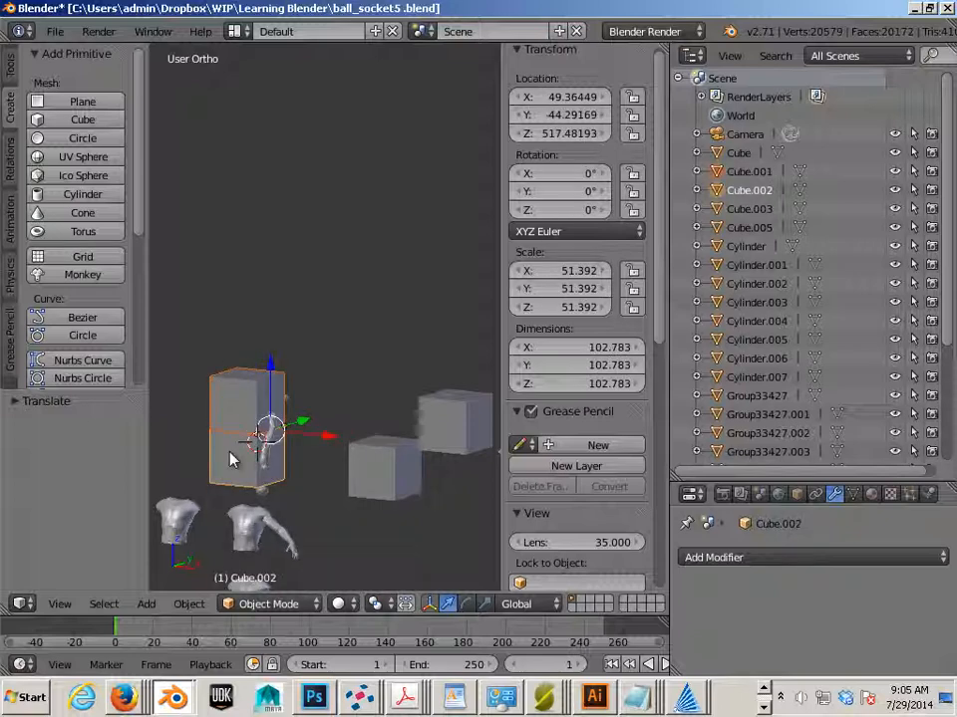
left_click_drag(278, 367, 279, 199)
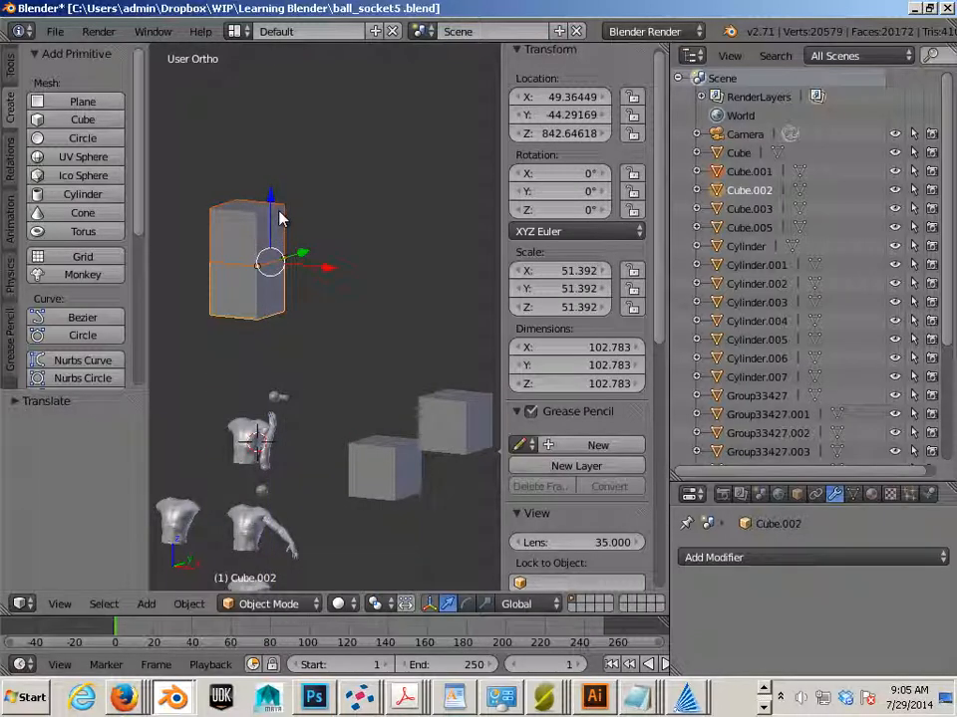
key("ctrl+z")
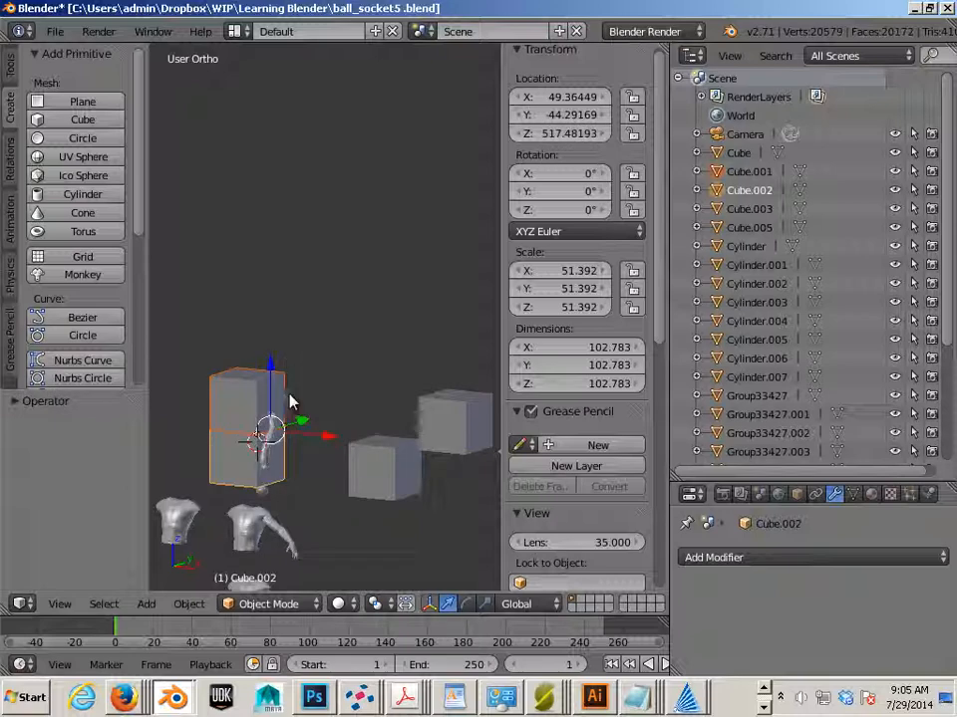
Move the arm piece along X to about 191.9, clear of the two stacked cubes.
right_click(288, 396)
middle_click_drag(312, 475, 282, 460)
right_click(277, 459)
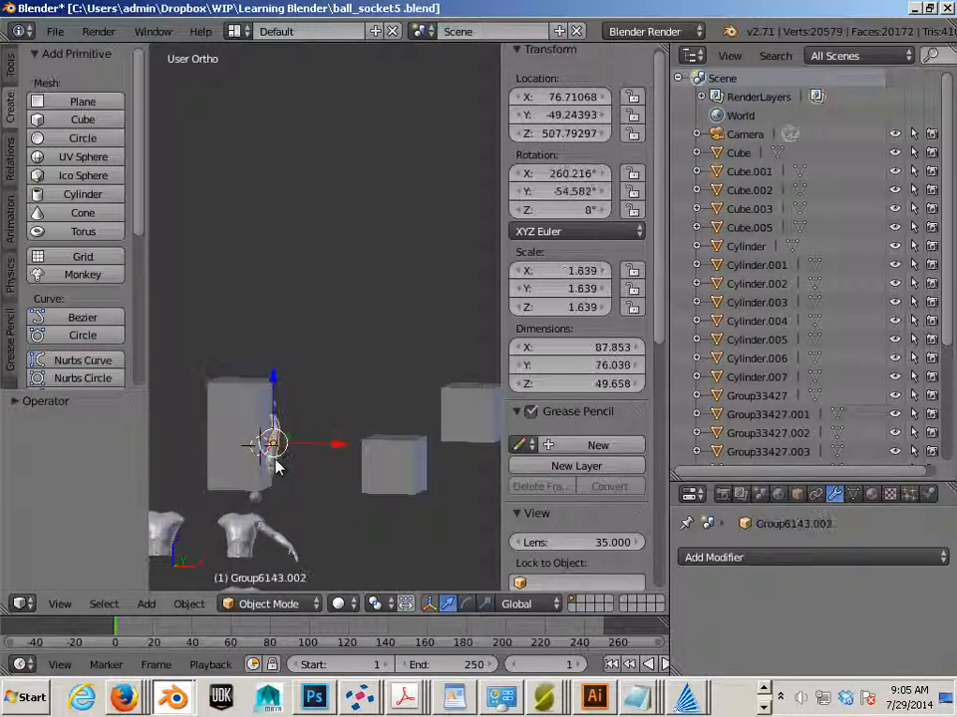
left_click_drag(341, 444, 409, 501)
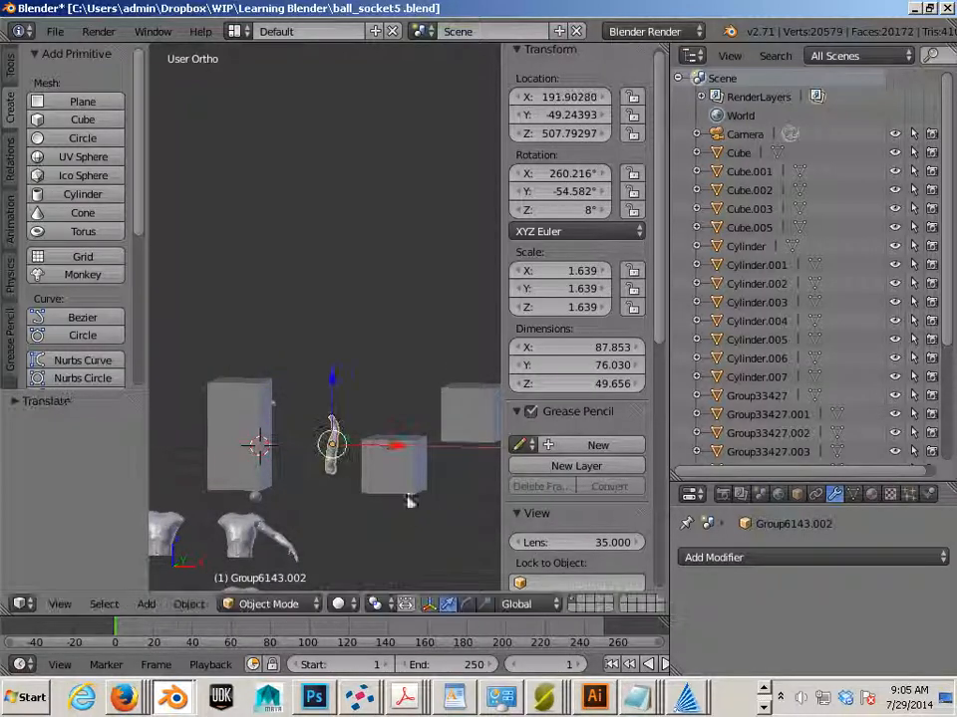
Move the ball-and-peg joint piece along X into the open space beside the two stacked cubes.
middle_click_drag(408, 501, 279, 478)
right_click(200, 367)
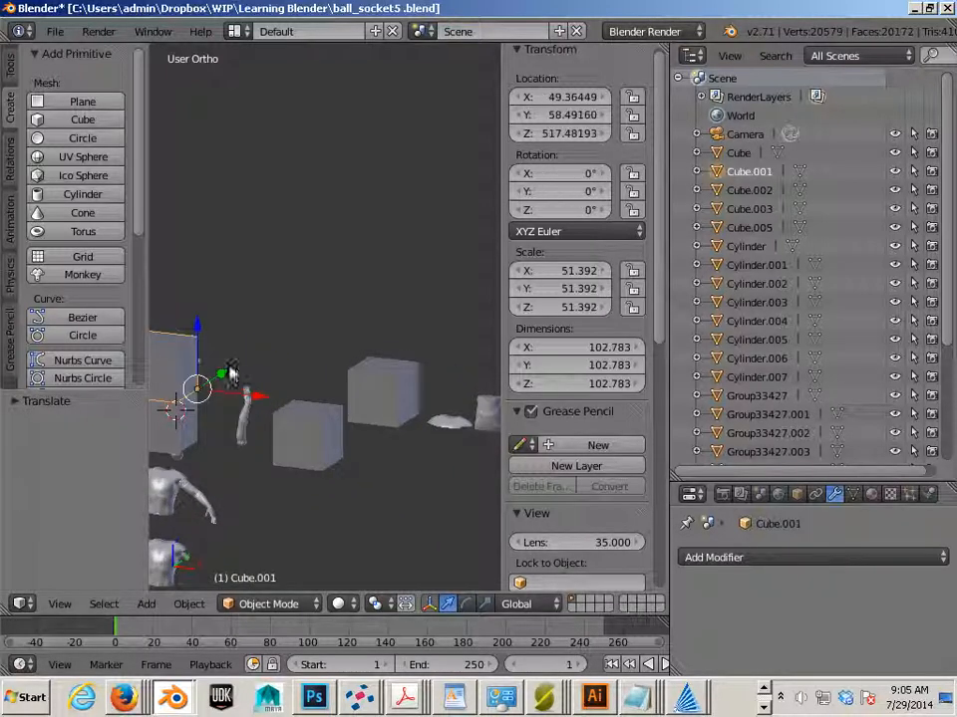
right_click(204, 368)
left_click_drag(236, 365, 269, 374)
Move the lower free-standing cube along X to about 235.08 so it overlaps the arm piece.
right_click(261, 452)
middle_click_drag(261, 453, 293, 420, "shift")
right_click(383, 428)
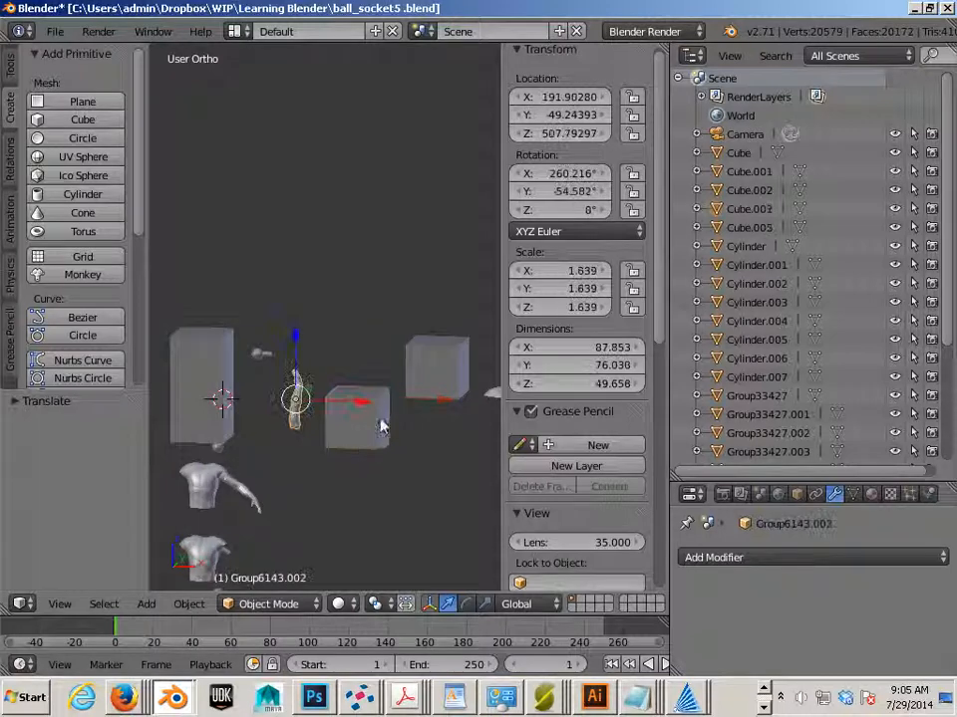
right_click(384, 423)
left_click_drag(431, 403, 373, 407)
In the front wireframe view, lower the cube along Z to about 504.97 so its upper face crosses the arm.
key("KP_1")
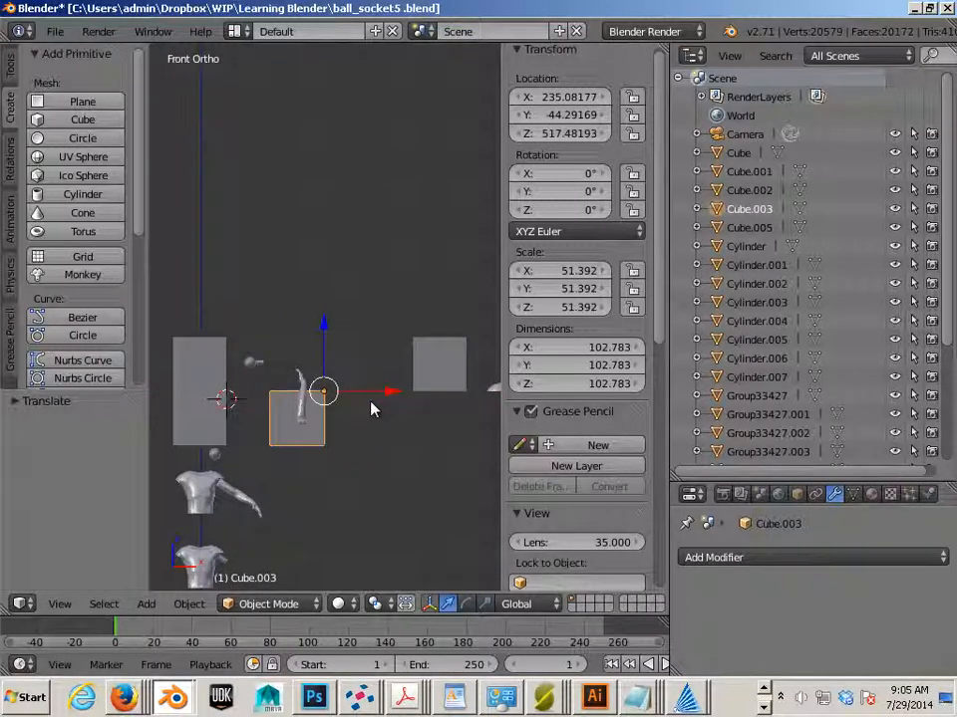
key("z")
scroll(335, 417, "up", 6)
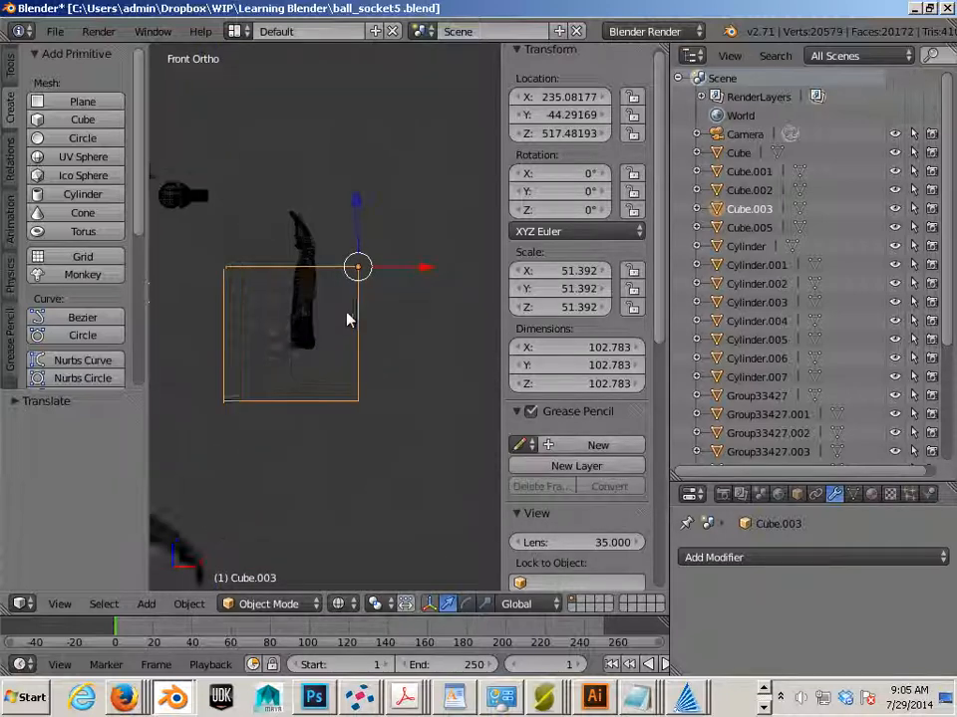
key("g")
key("z")
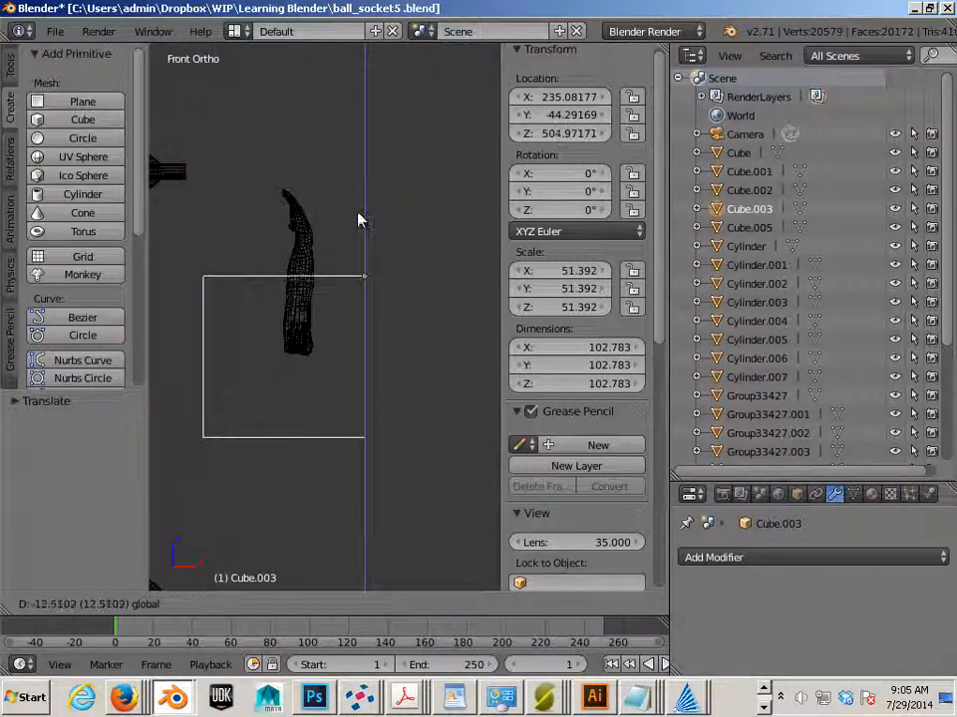
left_click(359, 219)
key("z")
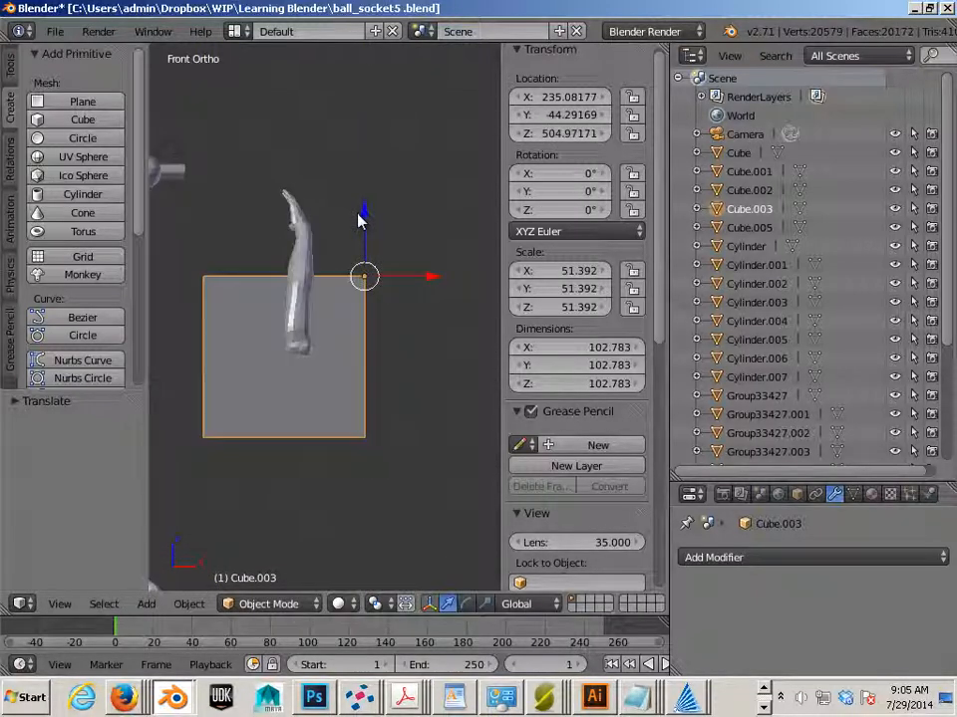
Shift the cube along Y to about -82.22 around the arm's lower part and check the overlap in the right wireframe view.
key("z")
middle_click_drag(378, 354, 333, 321)
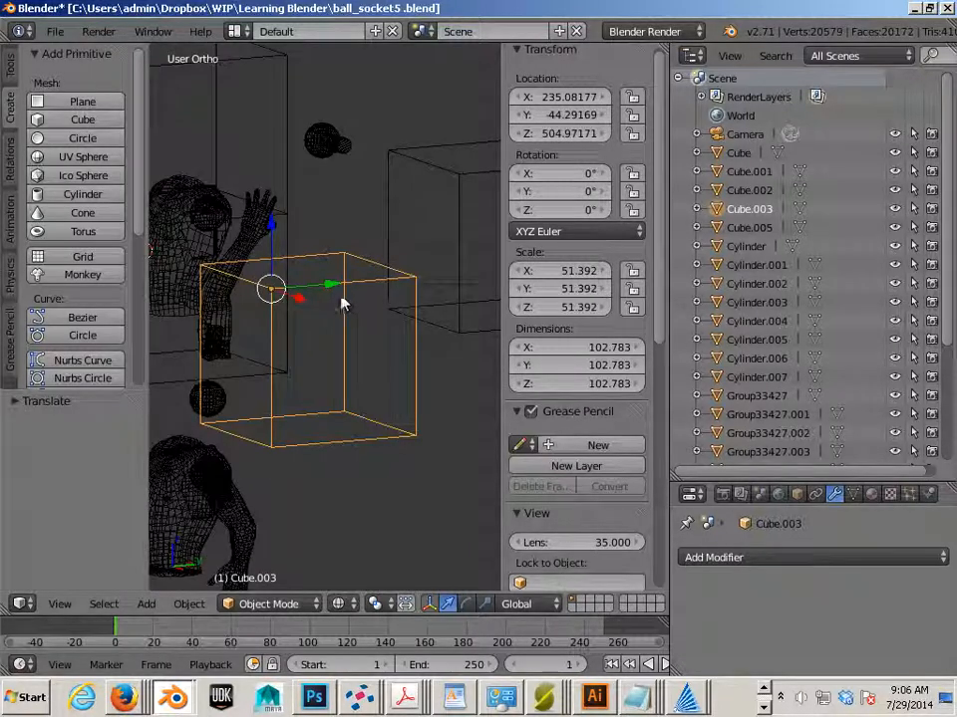
mouse_move(329, 285)
left_mouse_down()
mouse_move(302, 293)
mouse_move(303, 325)
left_mouse_up()
key("z")
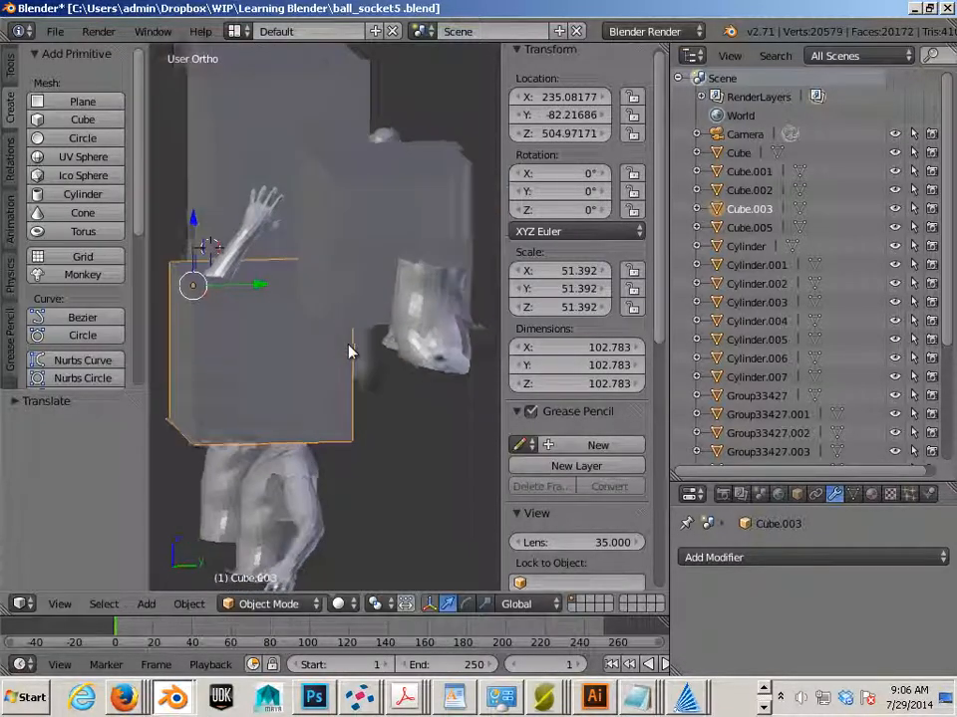
middle_click_drag(354, 360, 352, 338)
key("z")
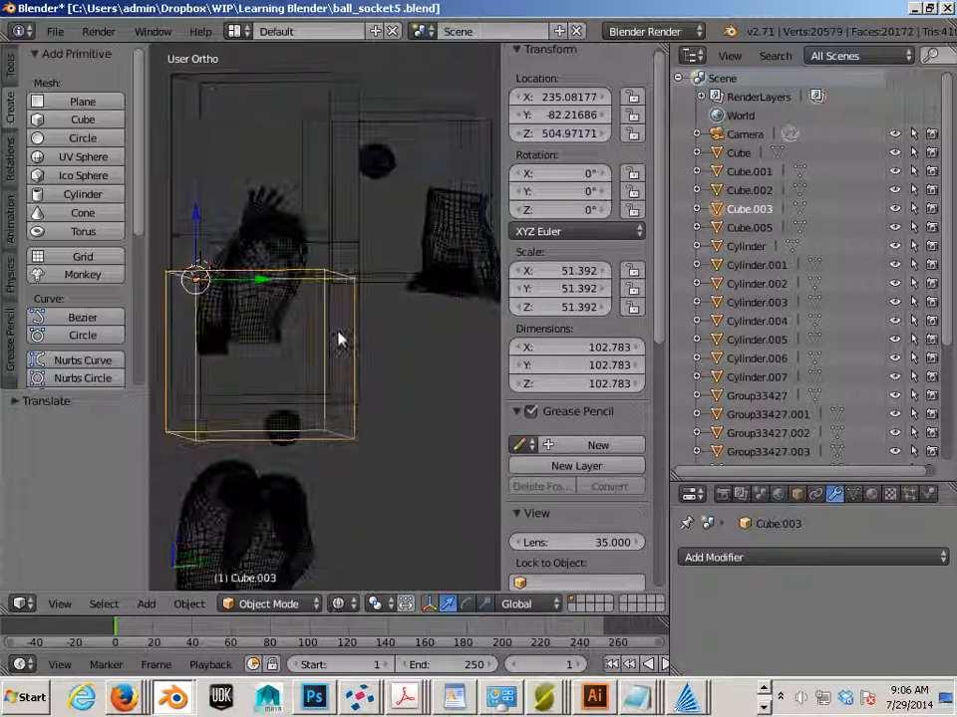
key("z")
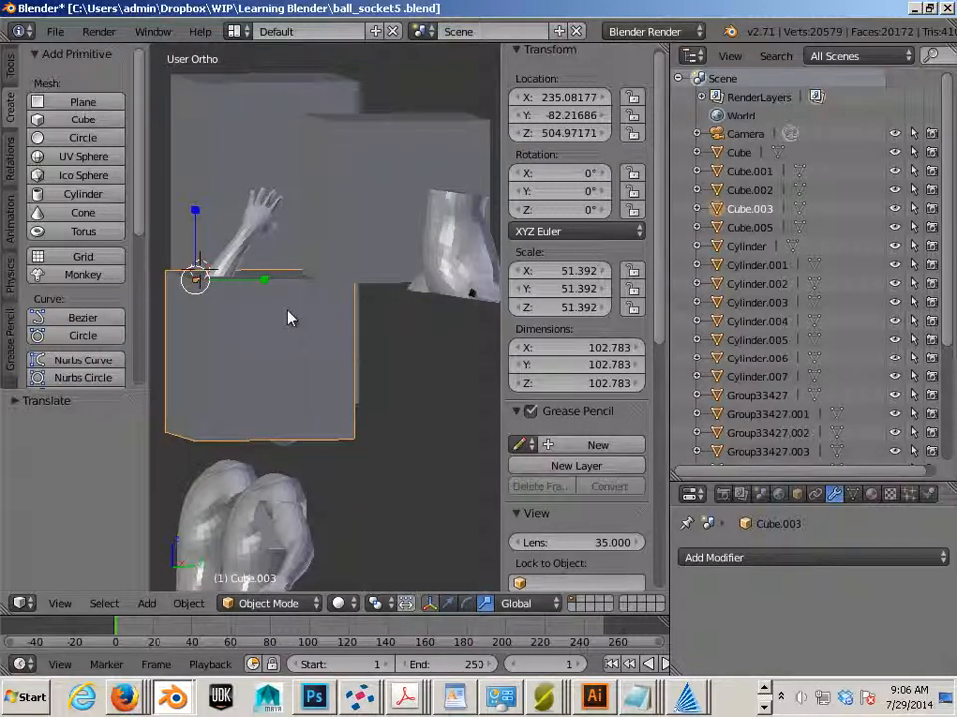
key("KP_1")
key("KP_3")
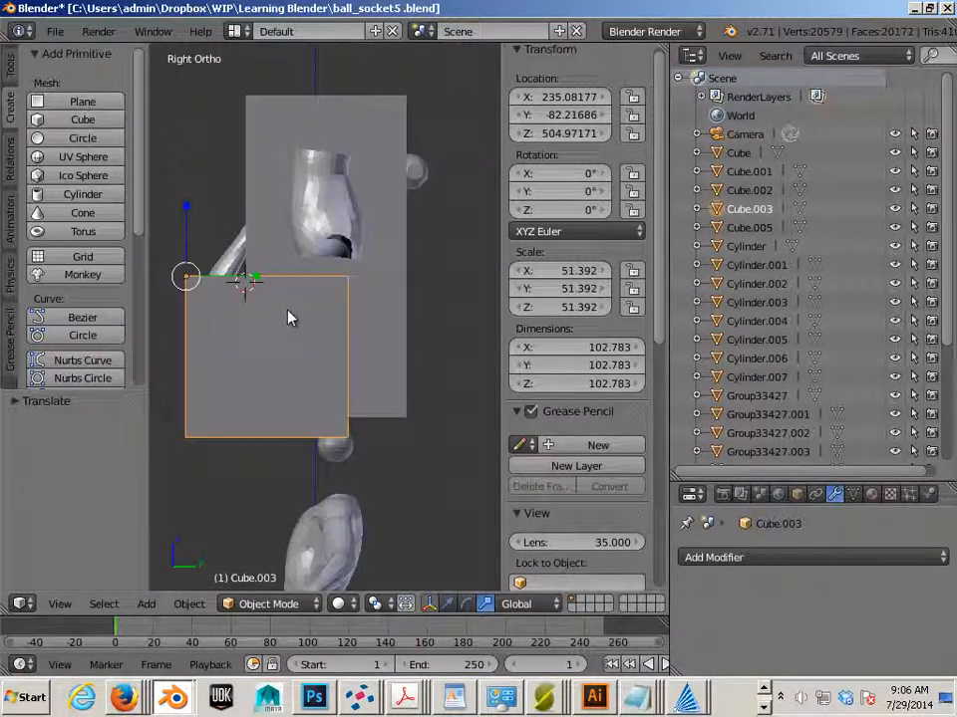
key("z")
scroll(304, 332, "down", 3, "ctrl")
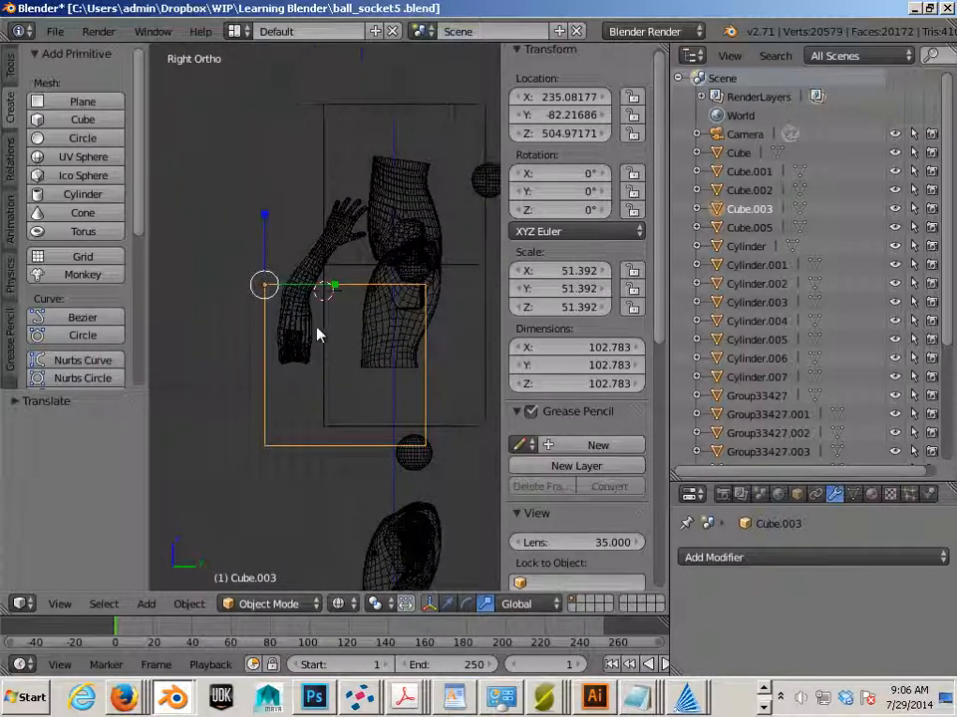
key("Tab")
key("Tab")
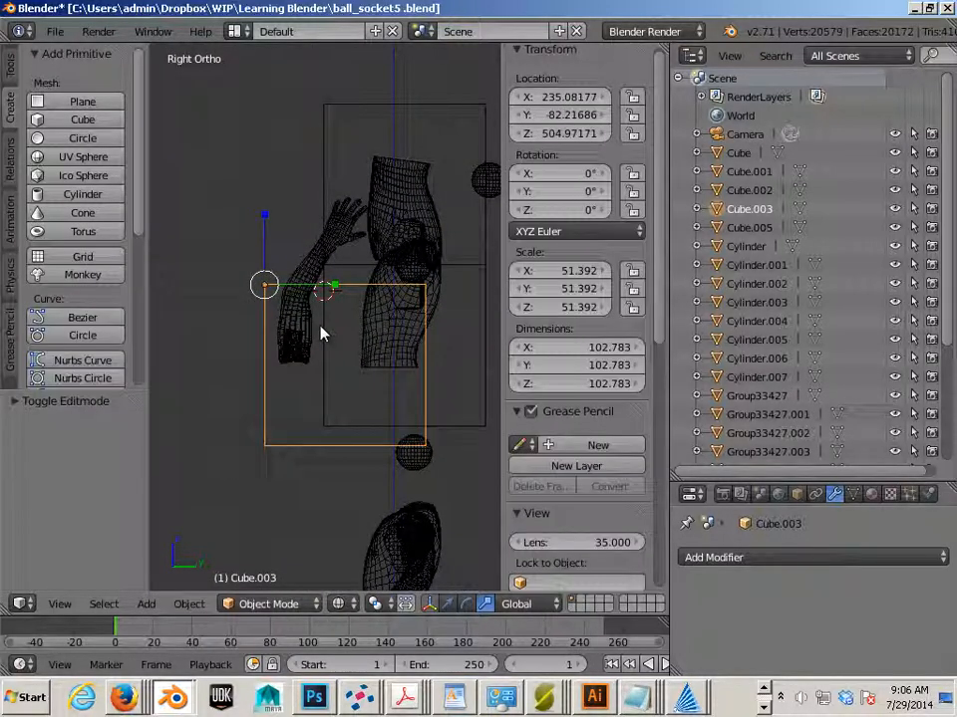
key("e")
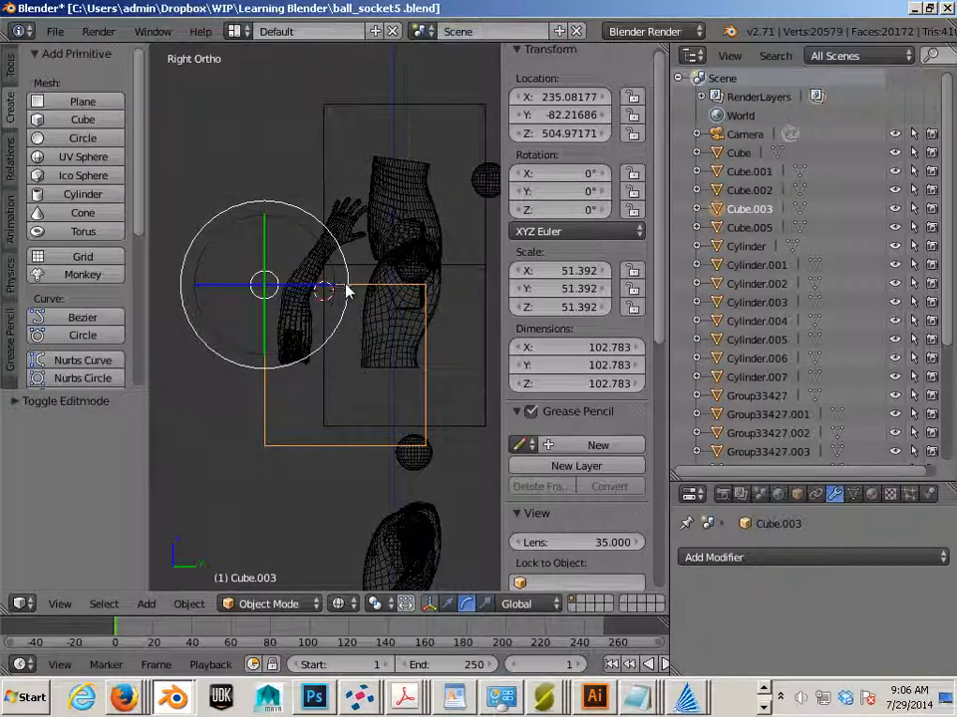
left_click_drag(346, 289, 334, 324)
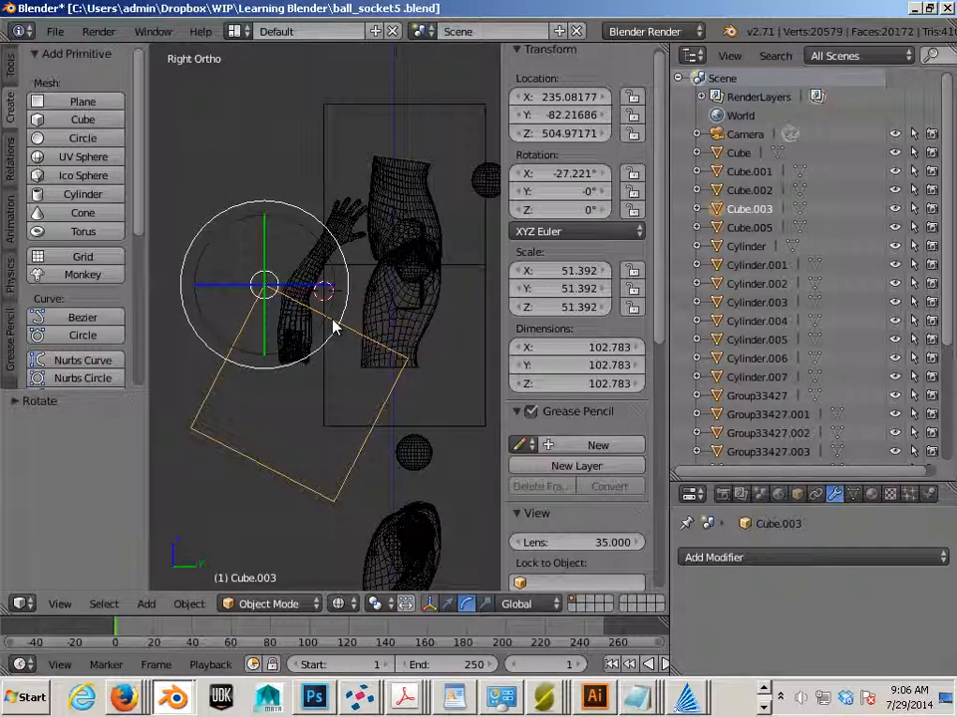
key("w")
left_click_drag(271, 301, 253, 265)
key("ctrl+z")
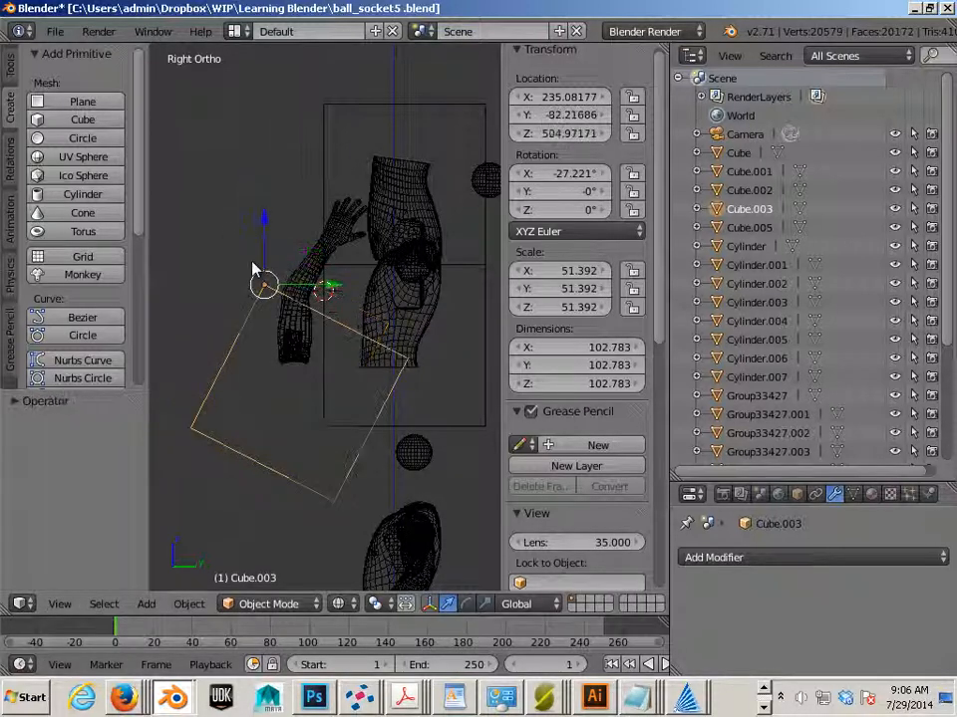
key("ctrl+z")
Move the cube to about Y -107.45 and Z 528.14, and tilt it to an X rotation of about -31.16°.
scroll(273, 337, "up", 2)
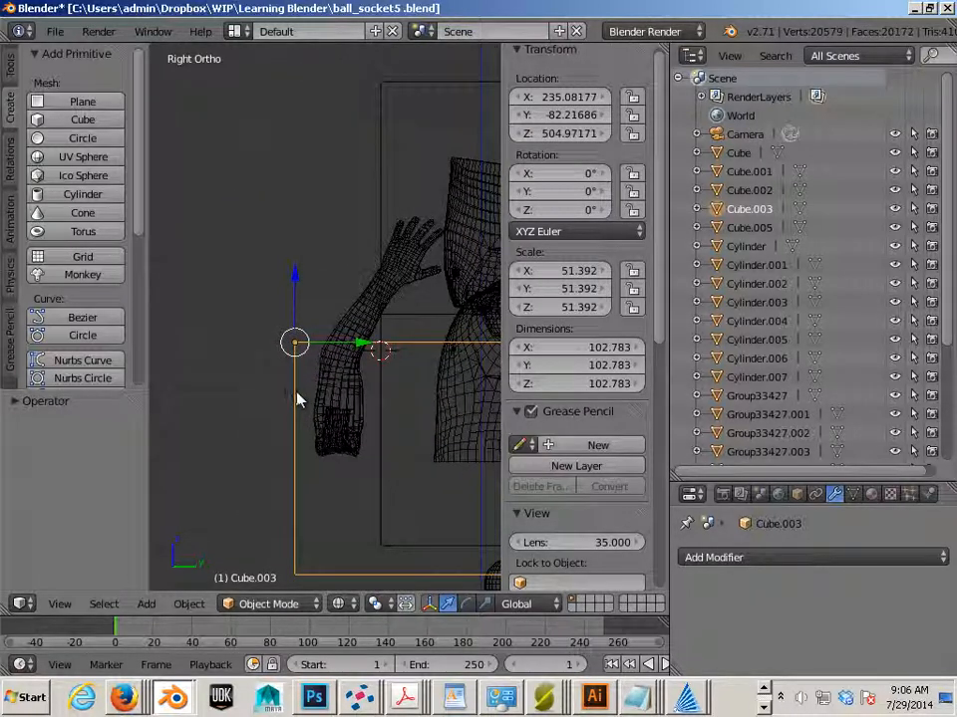
left_click_drag(306, 357, 249, 297)
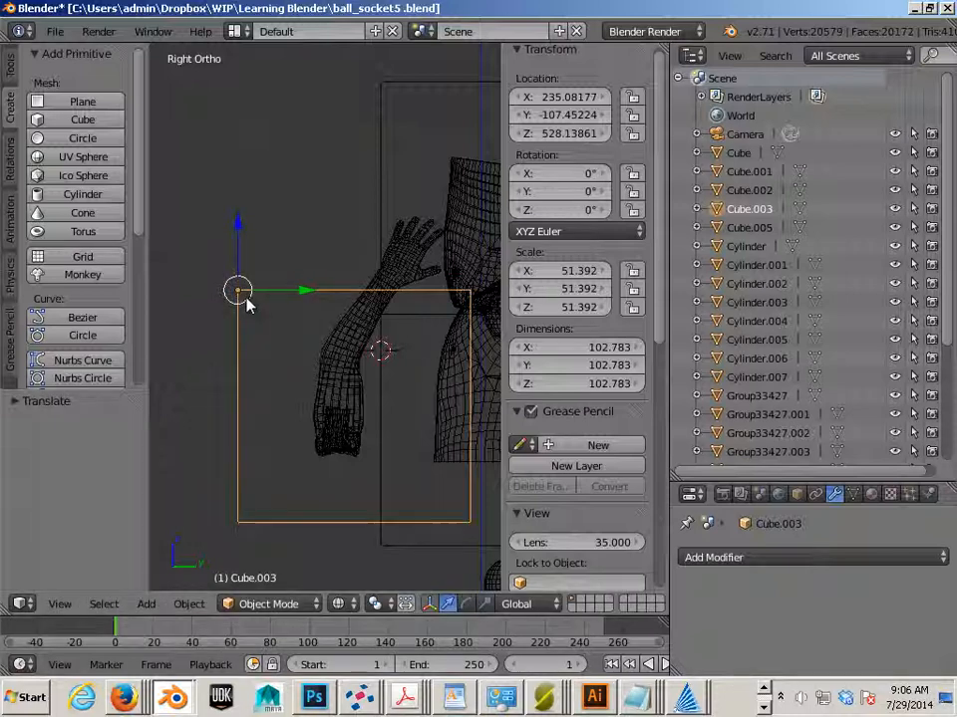
key("r")
key("e")
left_click_drag(315, 306, 299, 342)
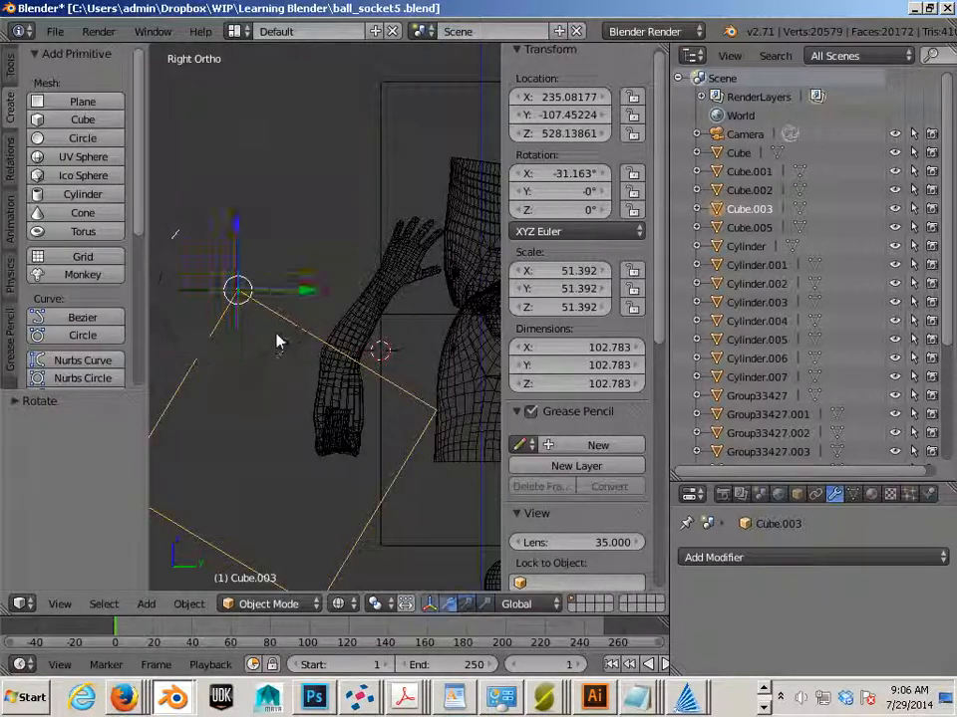
Reposition the tilted cube near Y -87.59 and Z 554.2 so its slanted upper face crosses the forearm just below the hand.
left_click_drag(245, 309, 291, 246)
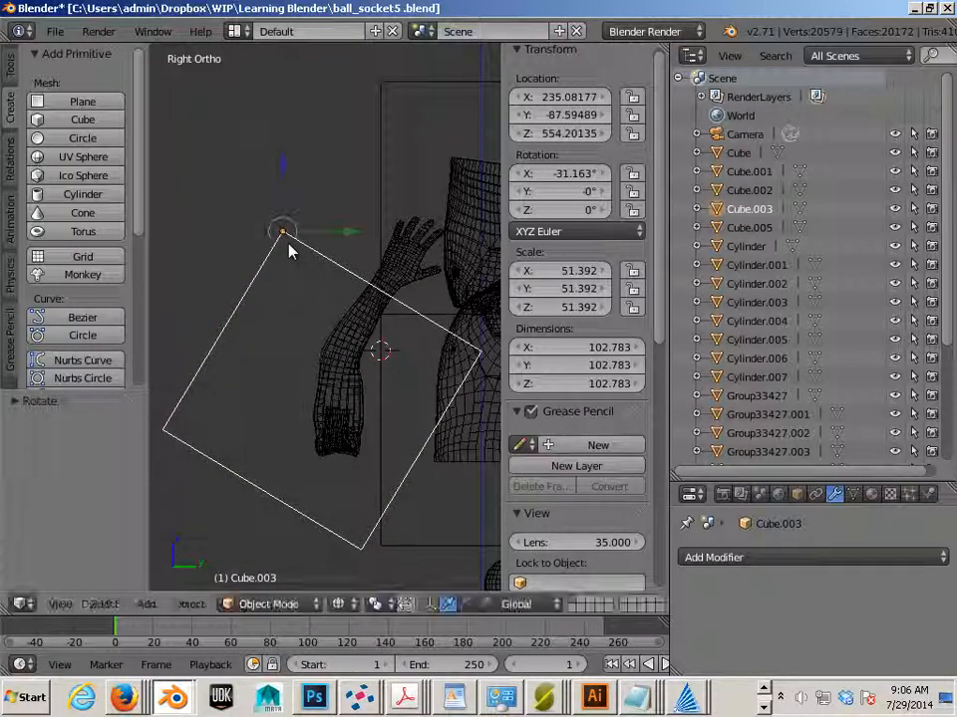
middle_click_drag(335, 288, 223, 375, "shift")
scroll(232, 369, "up", 2)
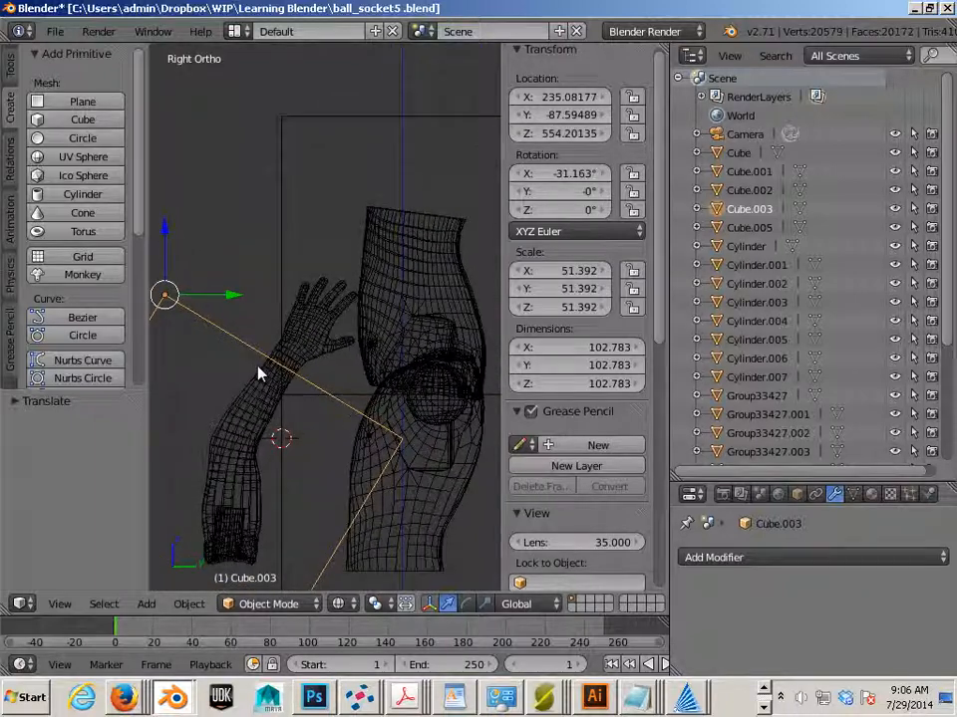
mouse_move(169, 306)
left_mouse_down()
mouse_move(147, 346)
mouse_move(162, 315)
left_mouse_up()
Select only the slanted upper face of the tilted cube in Edit Mode.
key("Tab")
middle_click_drag(261, 324, 237, 359)
key("Tab")
right_click(203, 283)
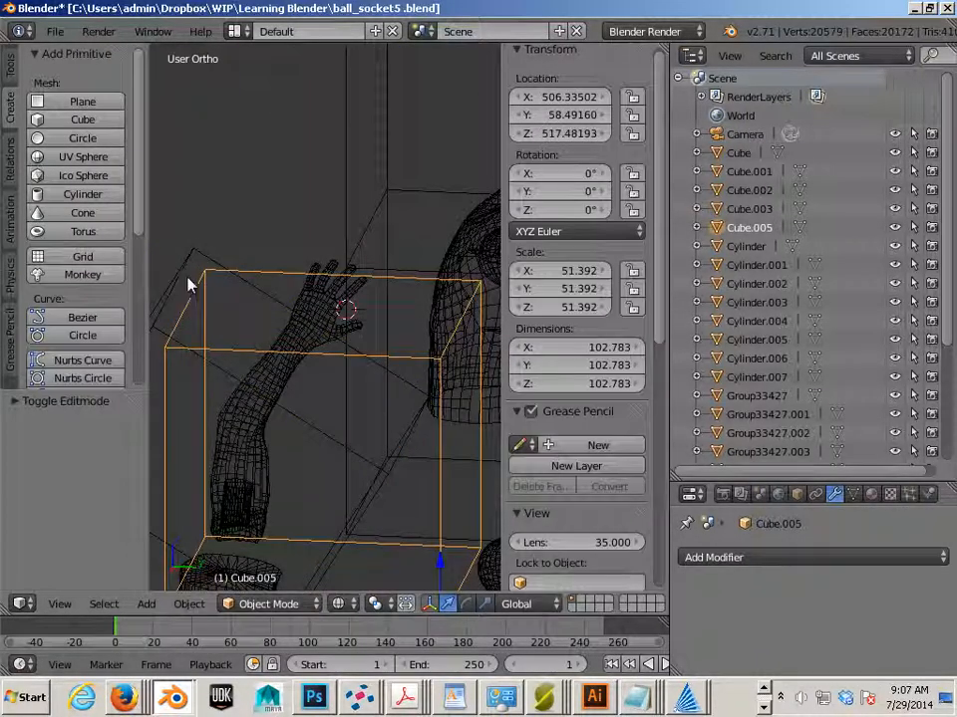
right_click(189, 285)
key("Tab")
key("a")
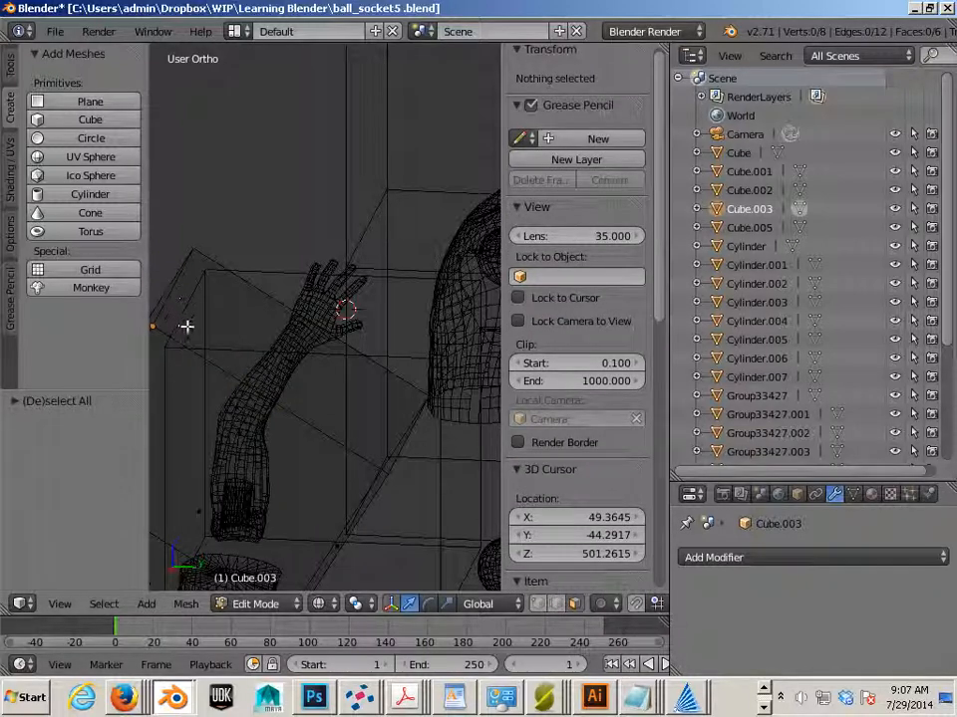
key("Tab")
key("Tab")
middle_click_drag(318, 427, 284, 380)
right_click(317, 361)
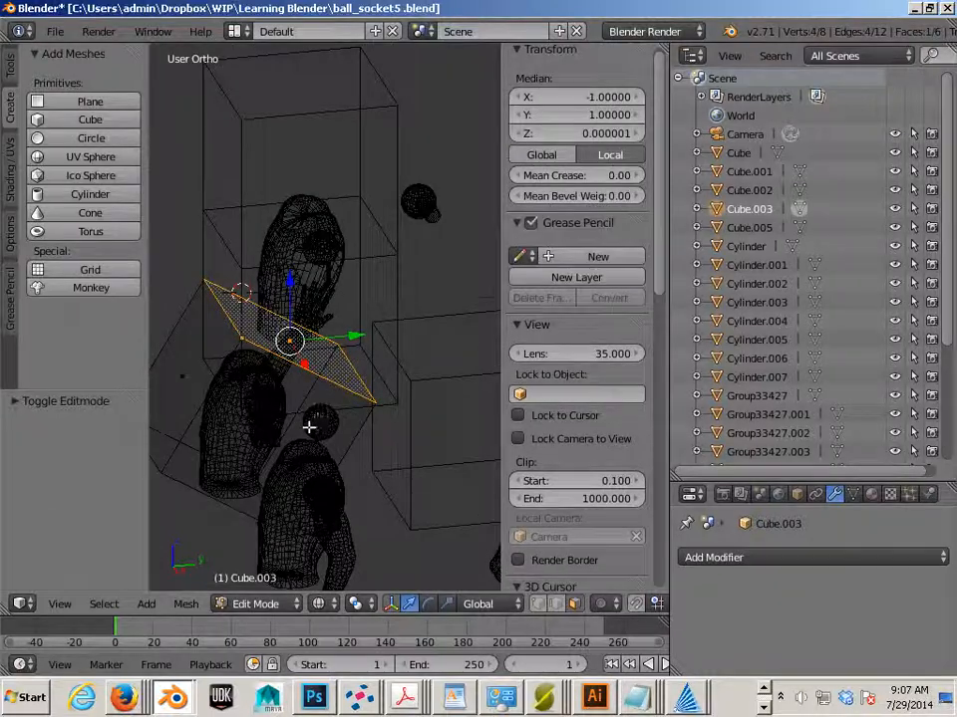
Set the transform orientation to Normal and duplicate the cube's slanted face in place.
middle_click_drag(309, 426, 316, 454)
left_click(483, 604)
left_click(482, 539)
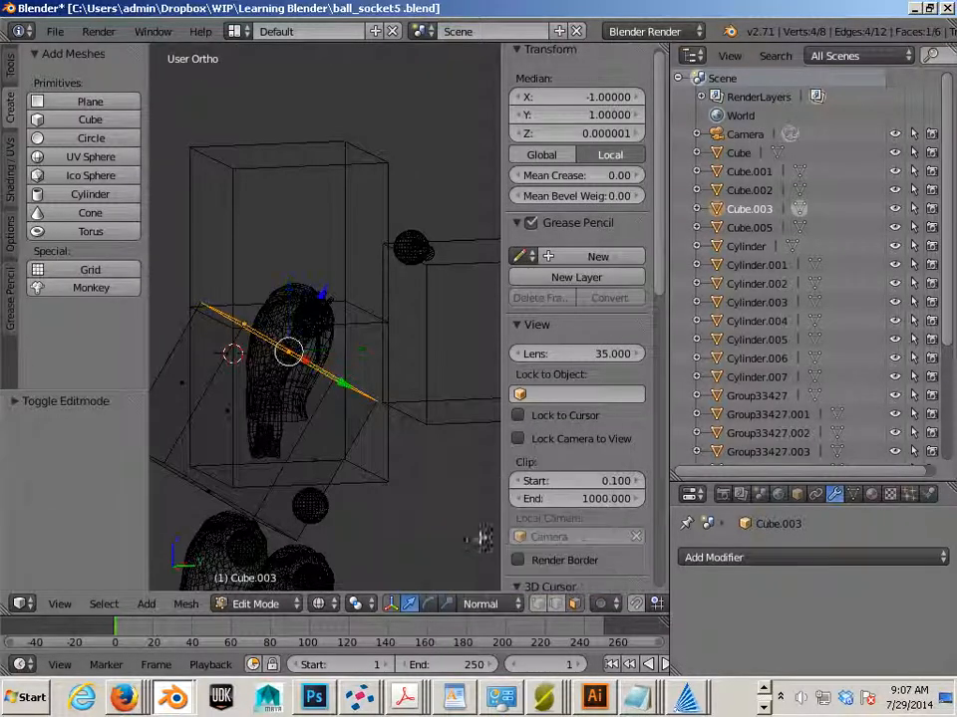
key("shift+d")
right_click(374, 460)
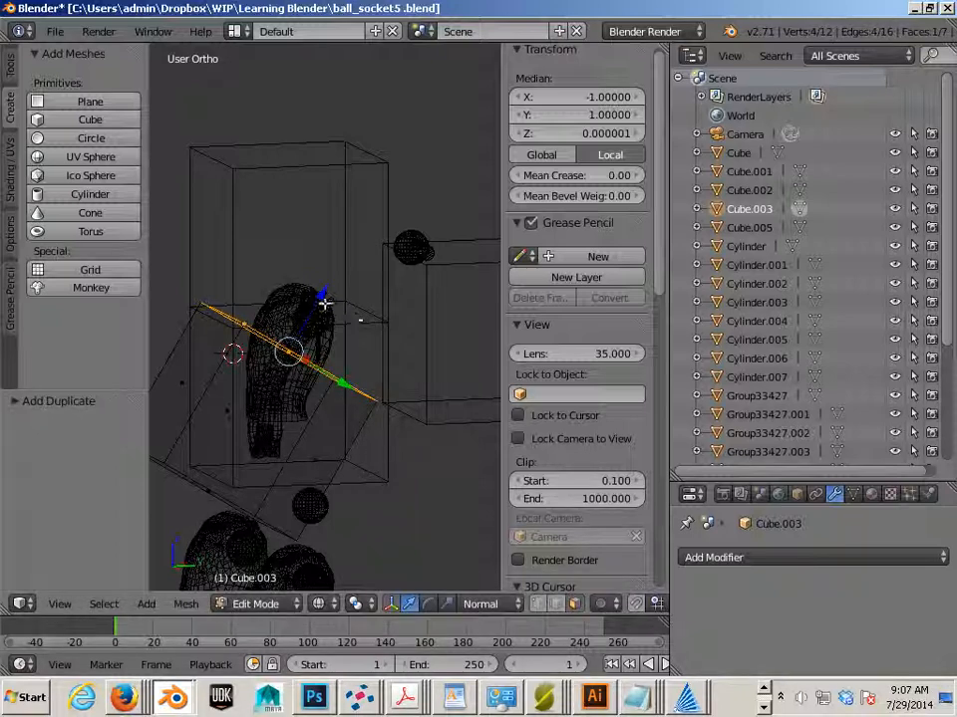
left_click_drag(324, 303, 328, 297)
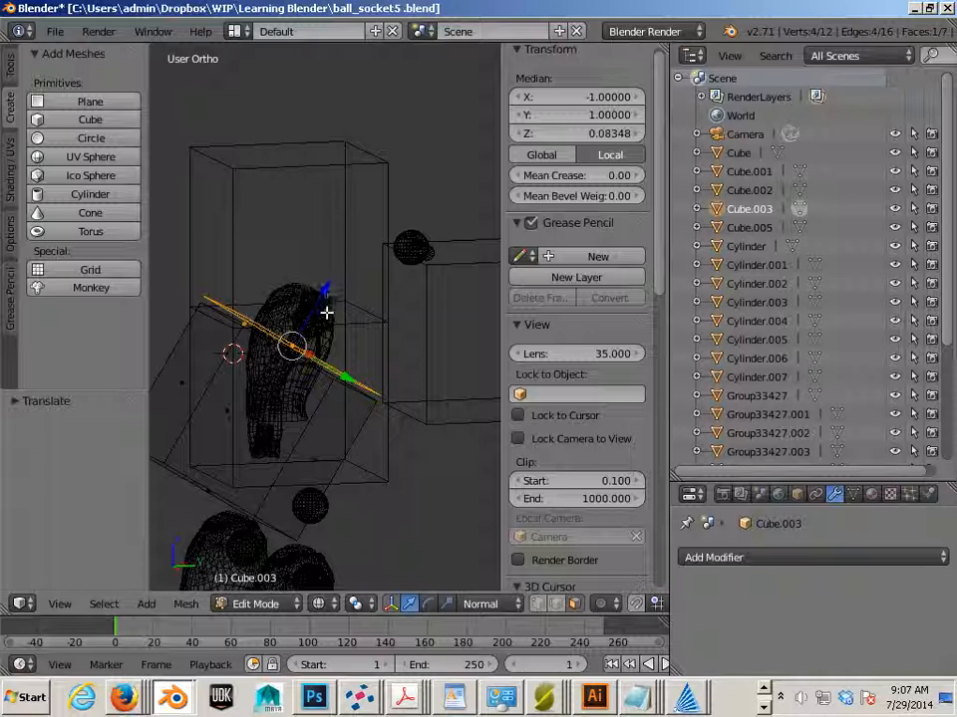
key("ctrl+z")
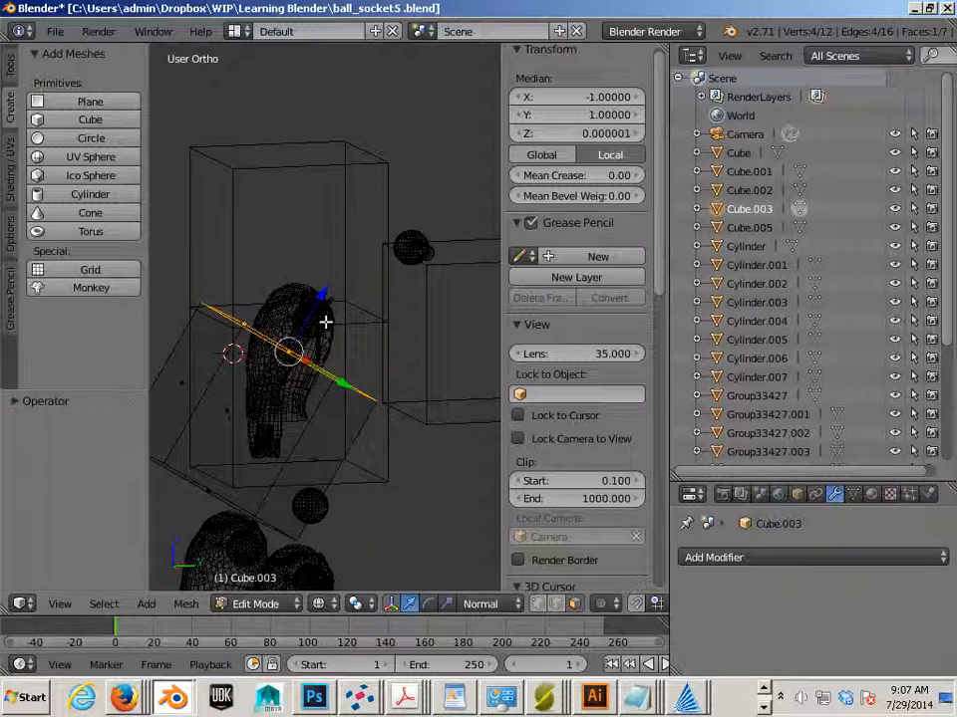
Extrude the duplicated slanted face along its normal to a local median Z of about 1.8, enclosing the hand in a second box.
key("e")
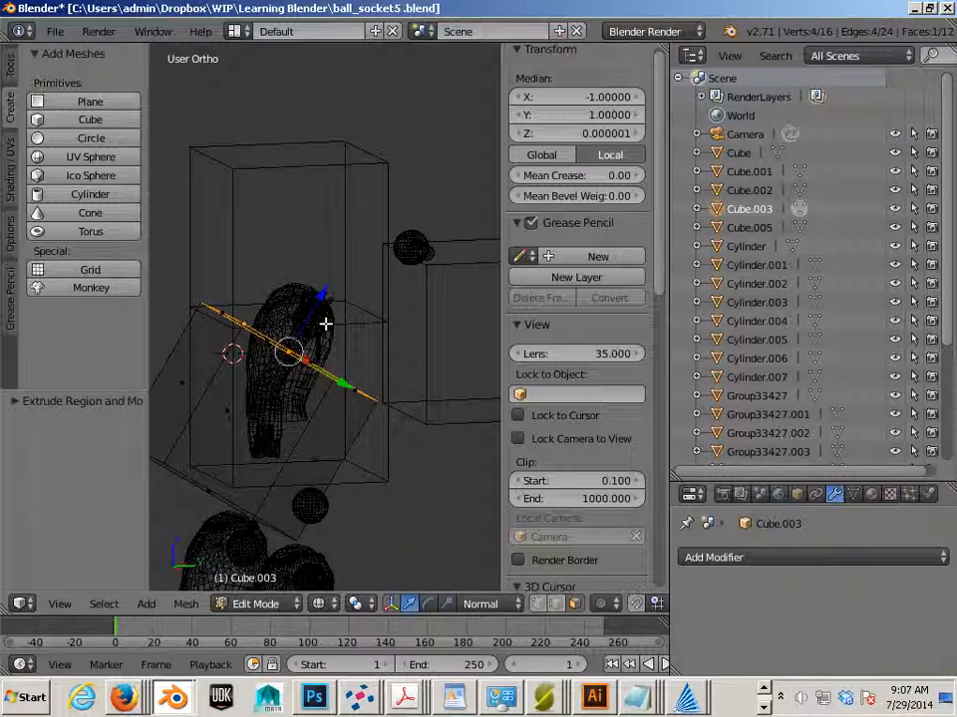
left_click(381, 165)
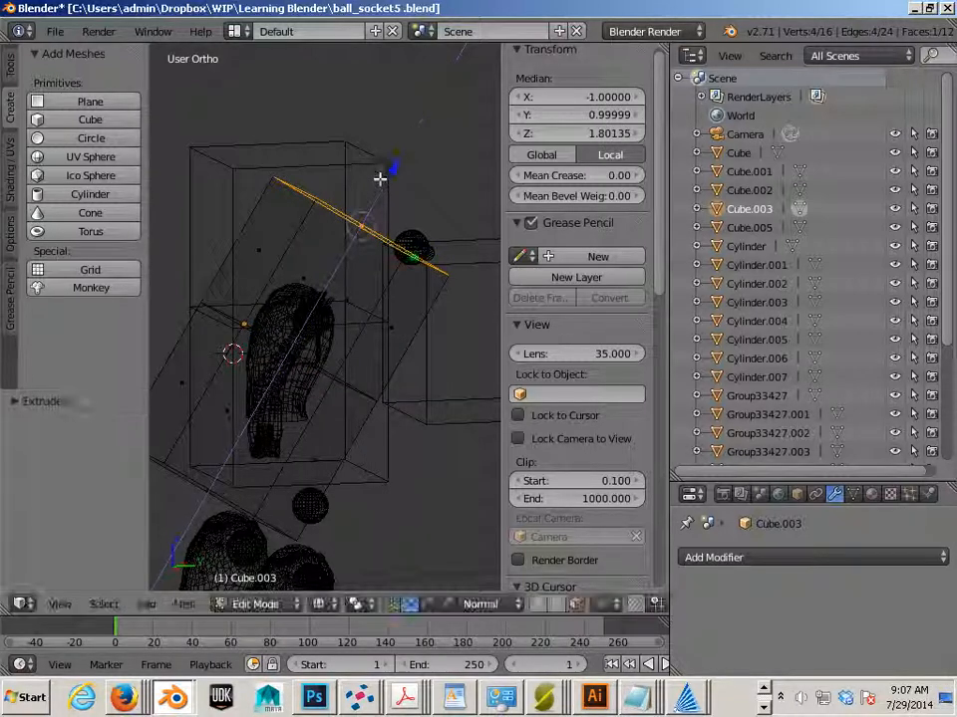
key("Tab")
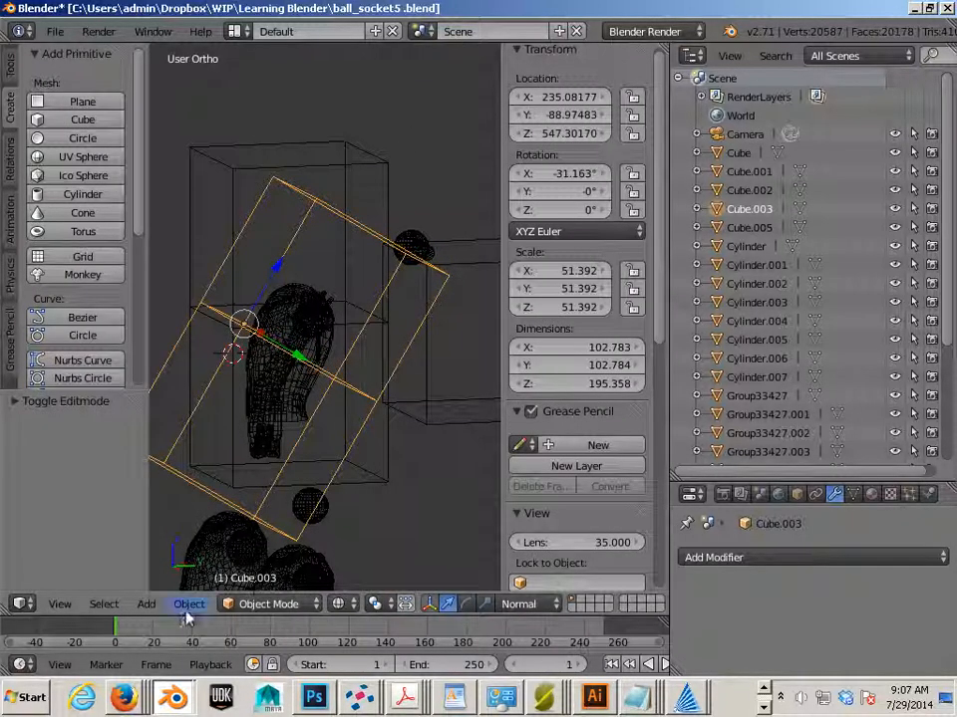
Select the whole lower tilted box in Edit Mode and separate the mesh by loose parts, returning to Object Mode.
key("Tab")
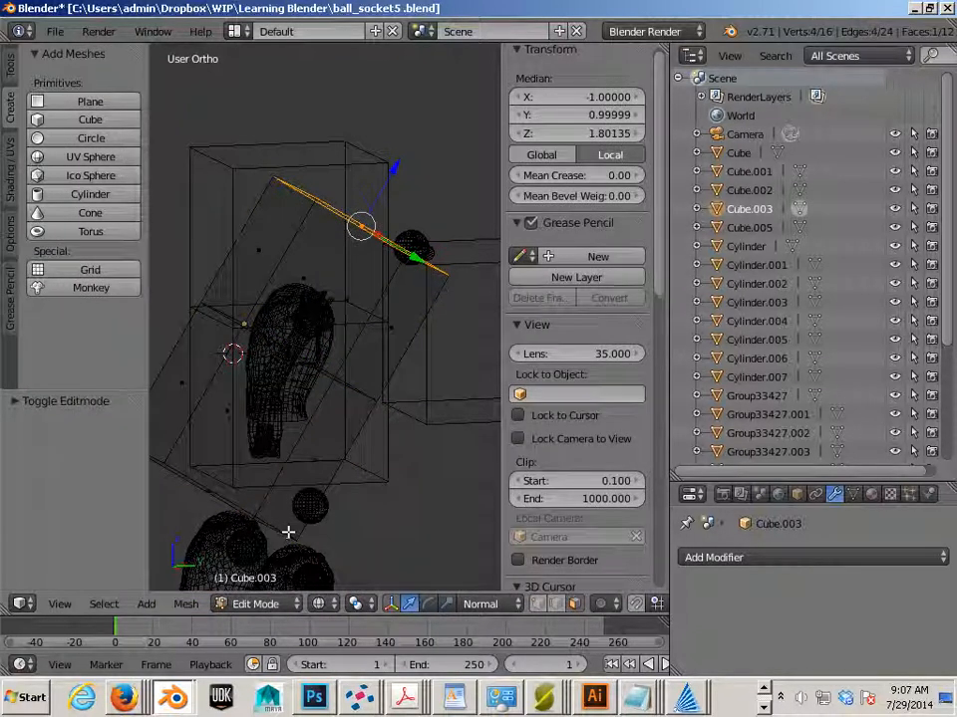
key("a")
right_click(313, 465)
key("ctrl+l")
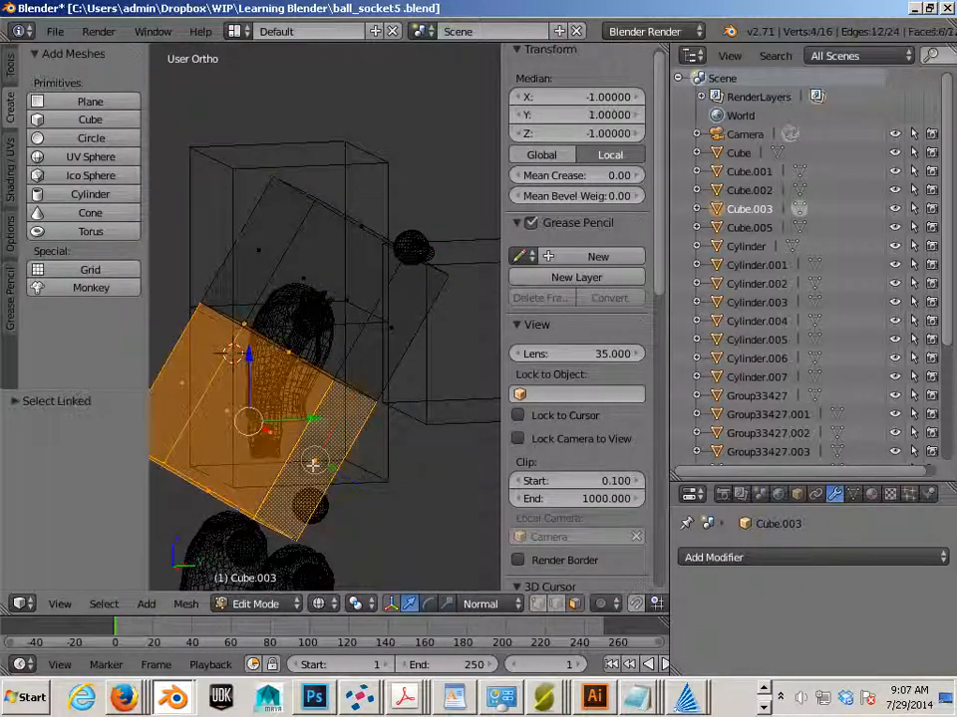
left_click(187, 604)
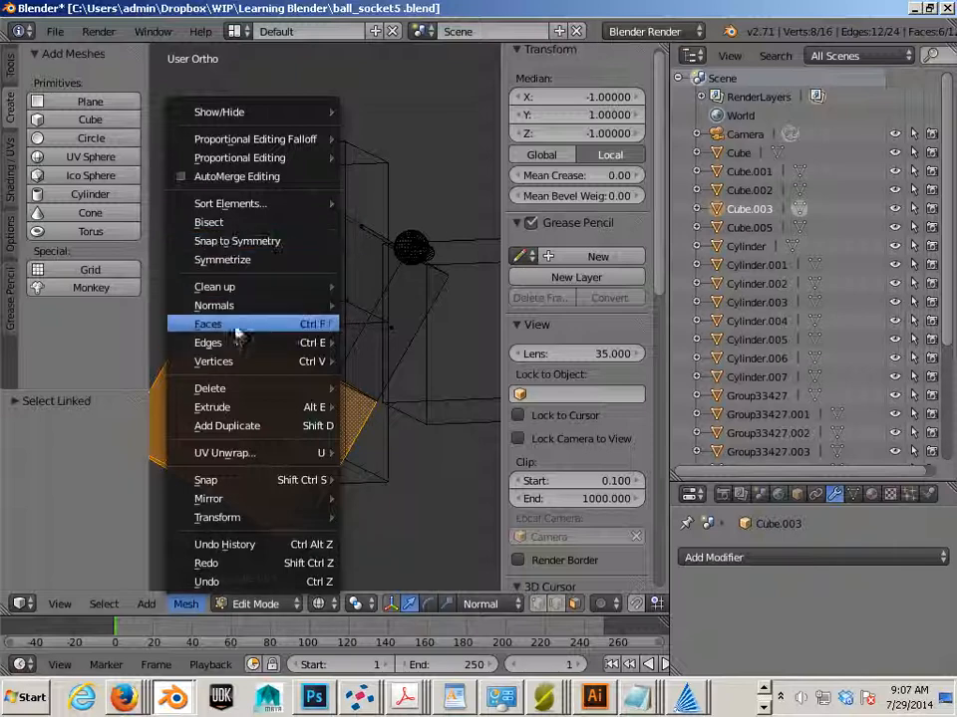
mouse_move(225, 361)
mouse_move(404, 94)
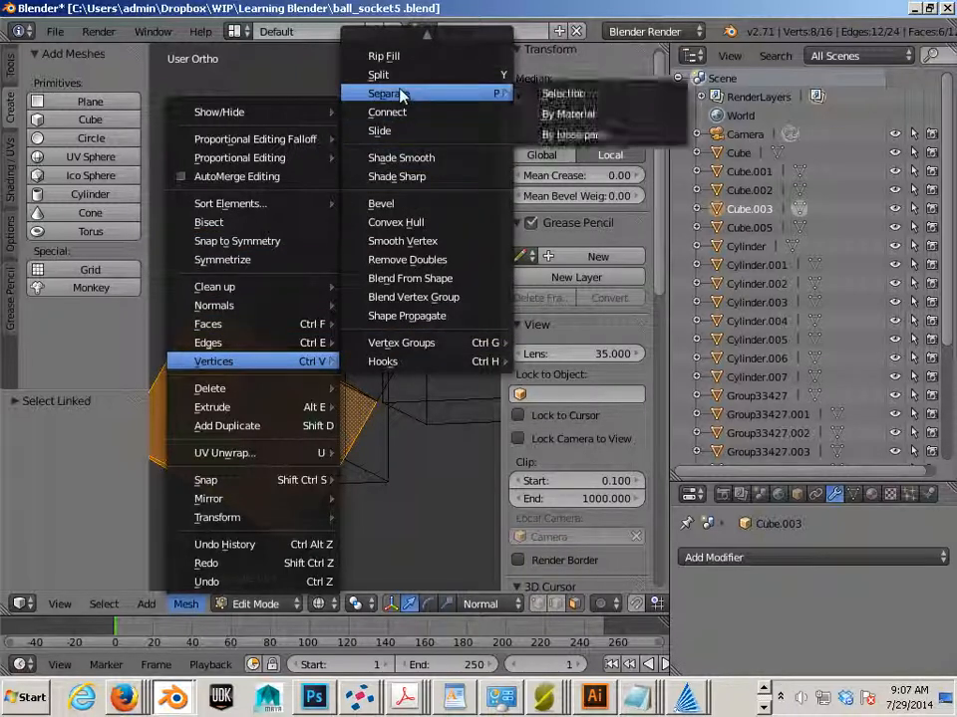
left_click(558, 132)
key("Tab")
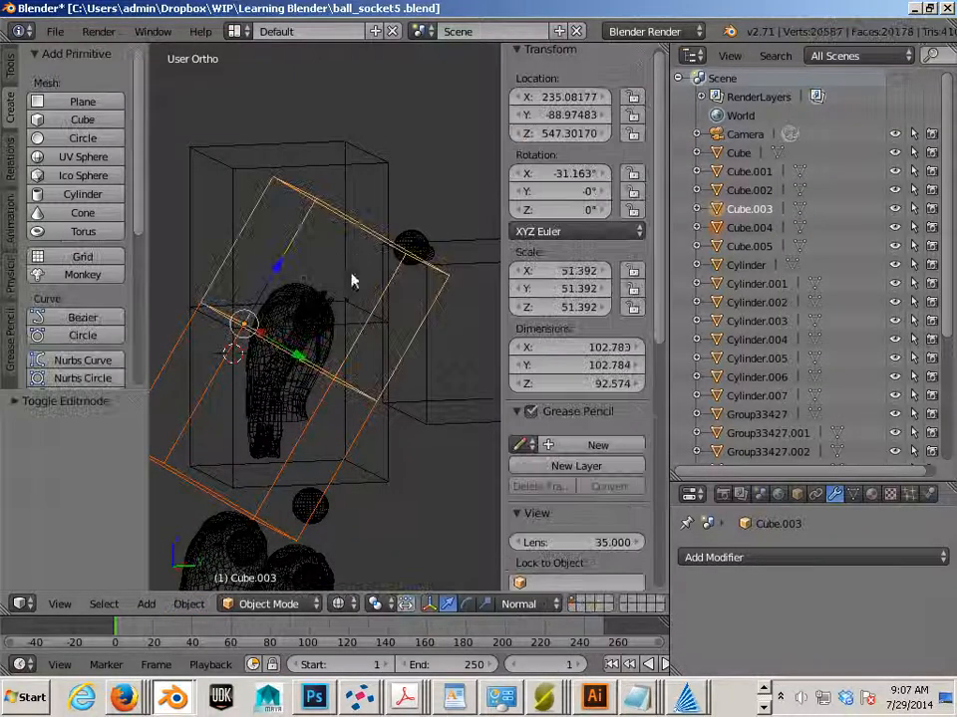
Select the overlapping boxes around the arm one by one to check that the lower tilted box is its own object.
right_click(341, 260)
right_click(354, 379)
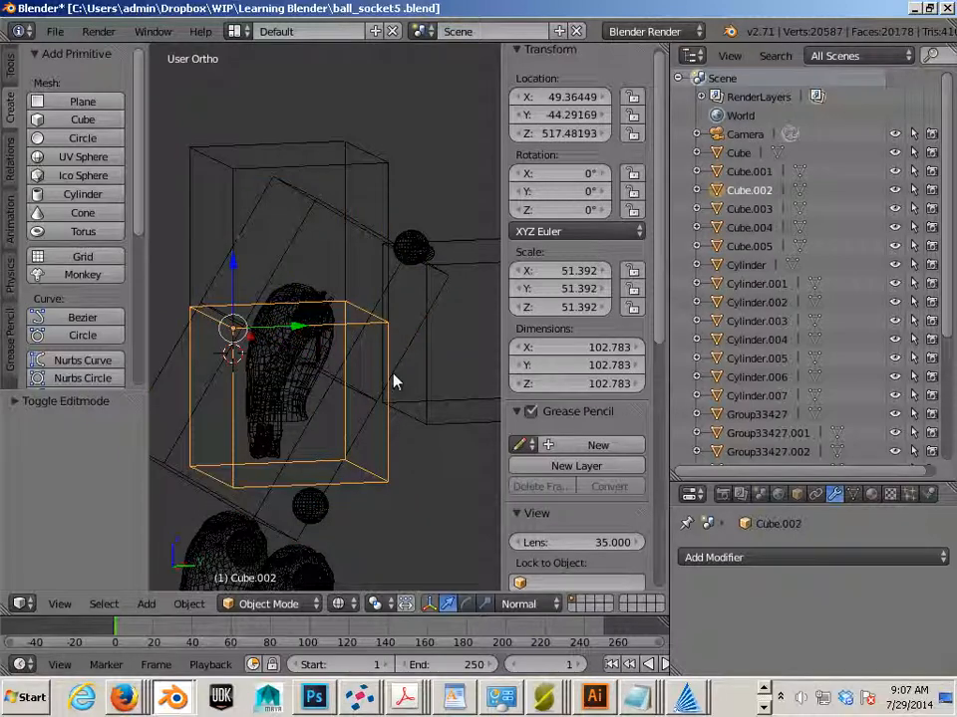
right_click(374, 417)
right_click(361, 449)
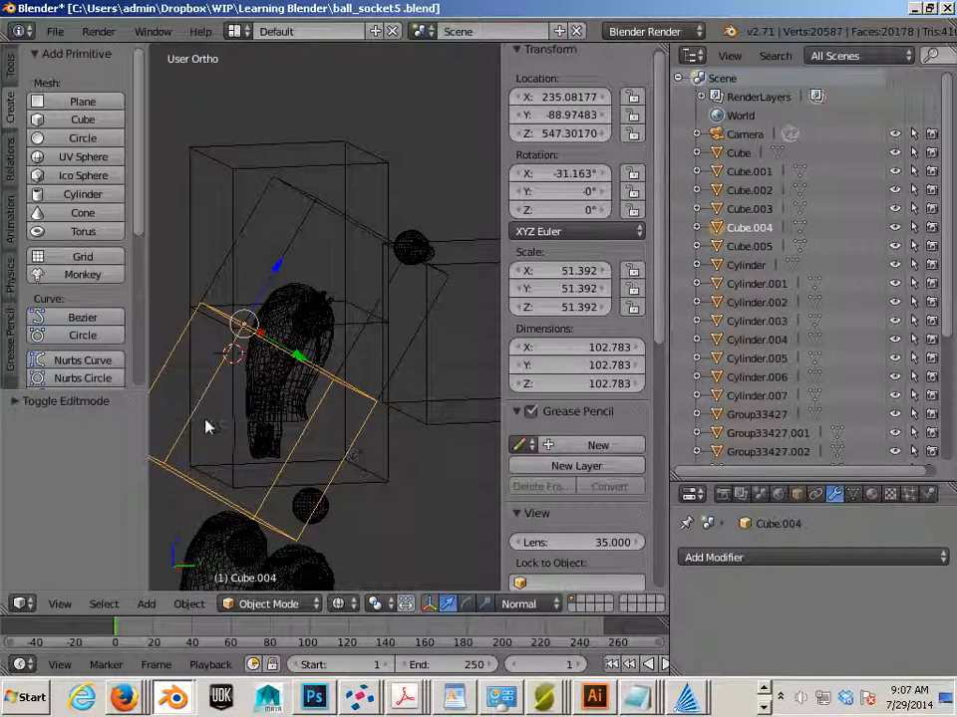
Delete the spare cube standing apart between the arm and the distant cut torso pieces.
middle_click_drag(208, 428, 472, 461)
scroll(435, 441, "down", 8)
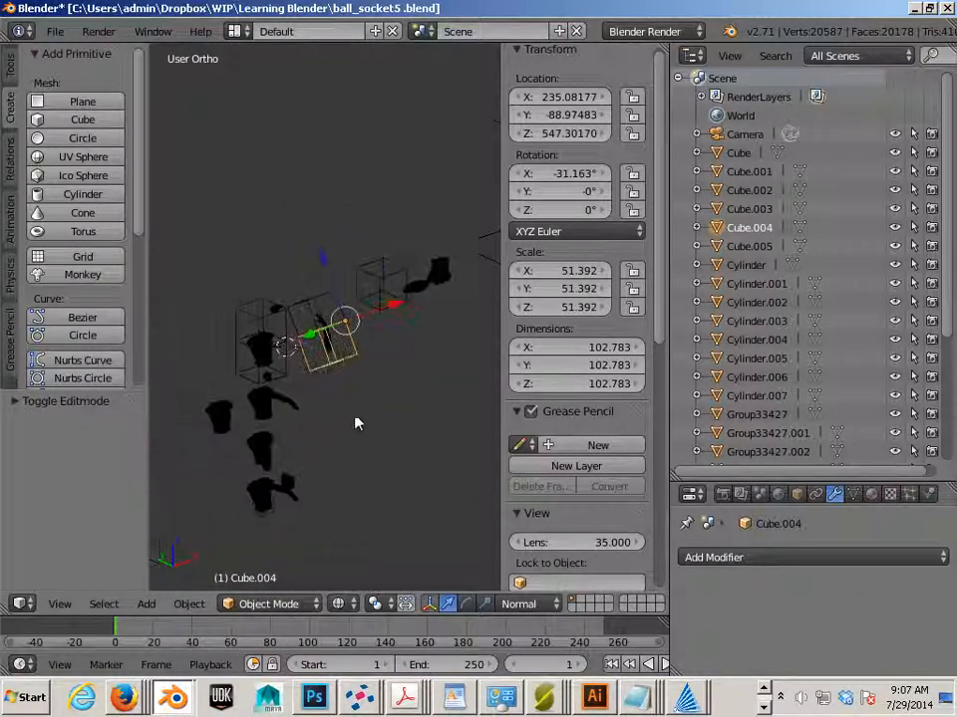
middle_click_drag(354, 422, 308, 445)
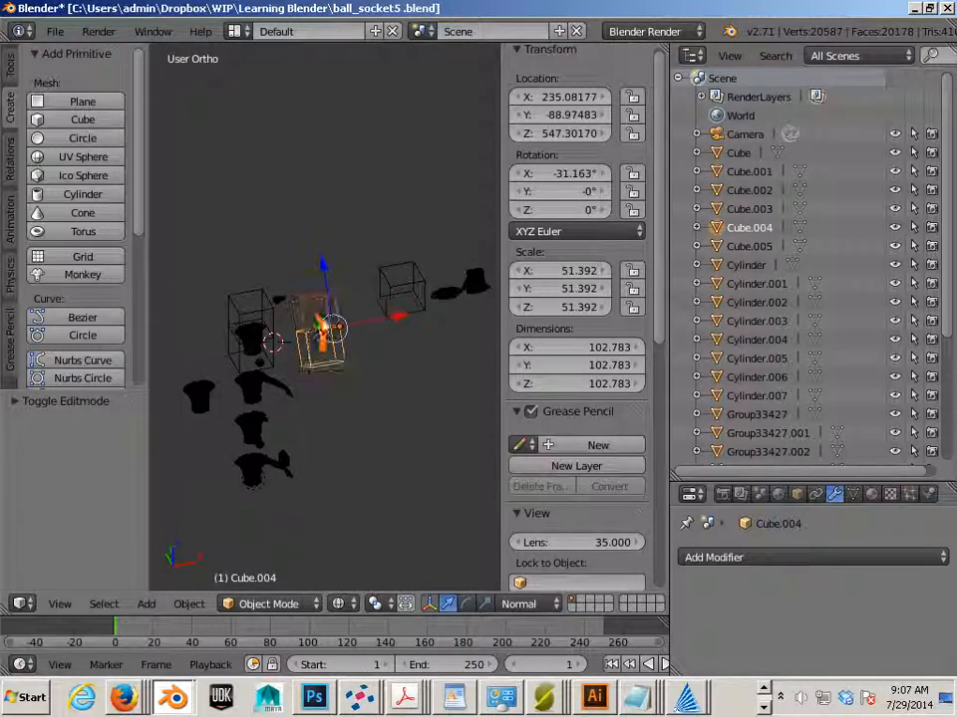
right_click(398, 287)
key("x")
left_click(353, 285)
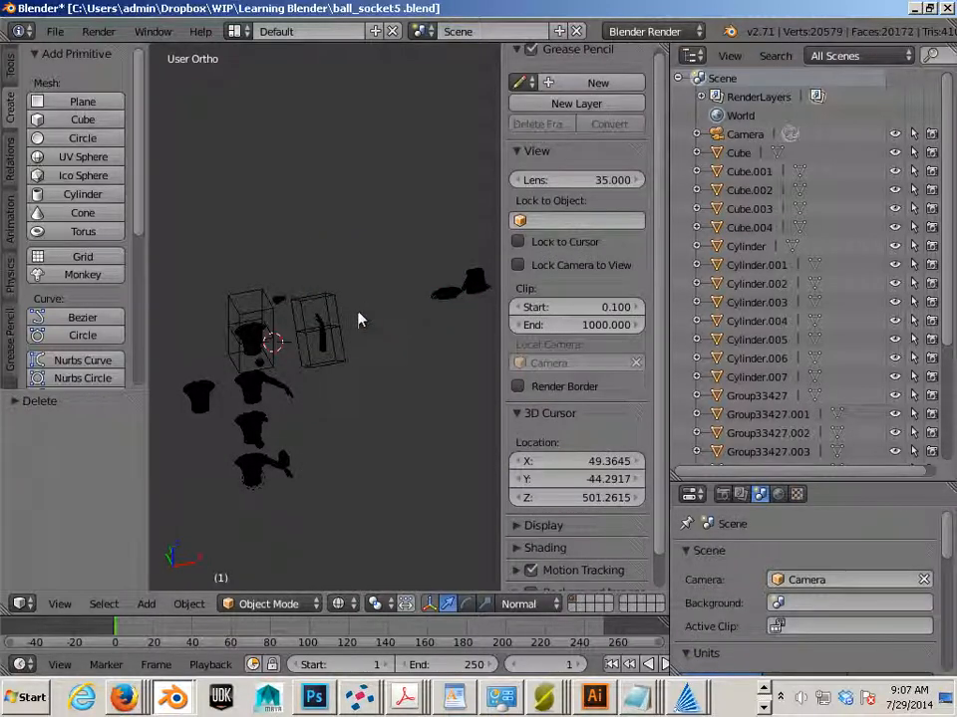
Duplicate the arm with its two tilted boxes, set the transform orientation to Global, and move the copies about 168 units along X.
right_click(314, 362)
key("shift+d")
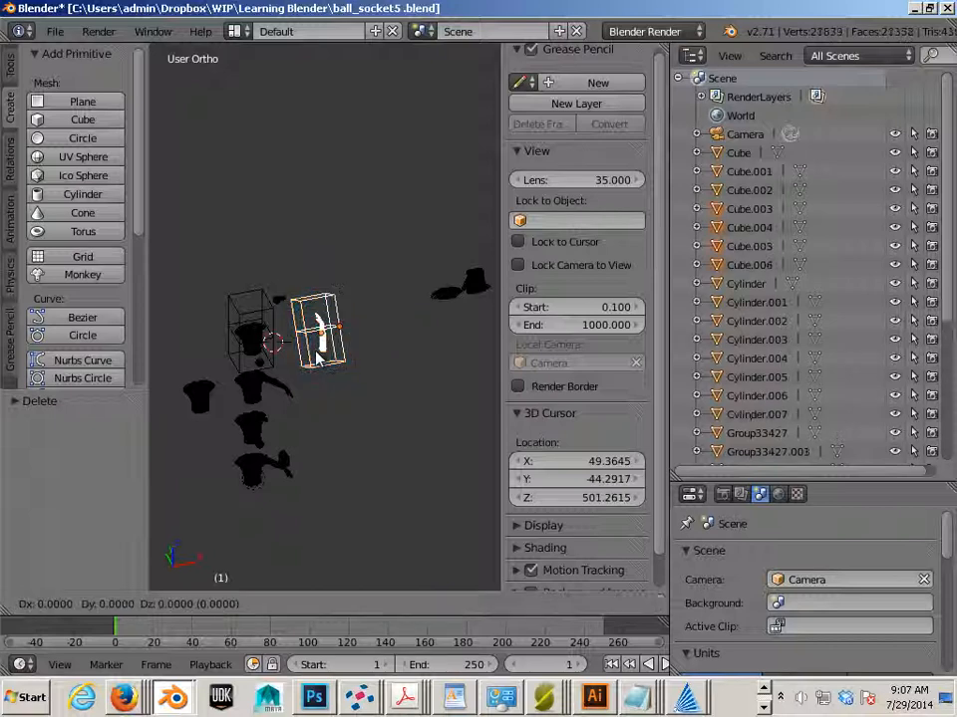
right_click(368, 306)
left_click(512, 604)
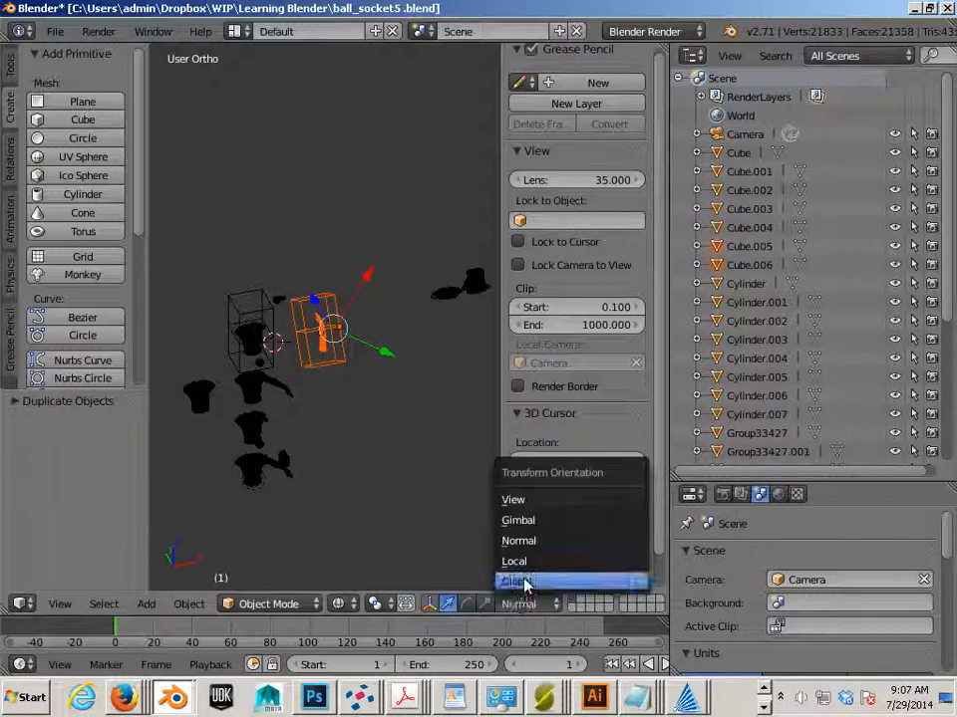
left_click(513, 581)
key("g")
key("x")
left_click(439, 319)
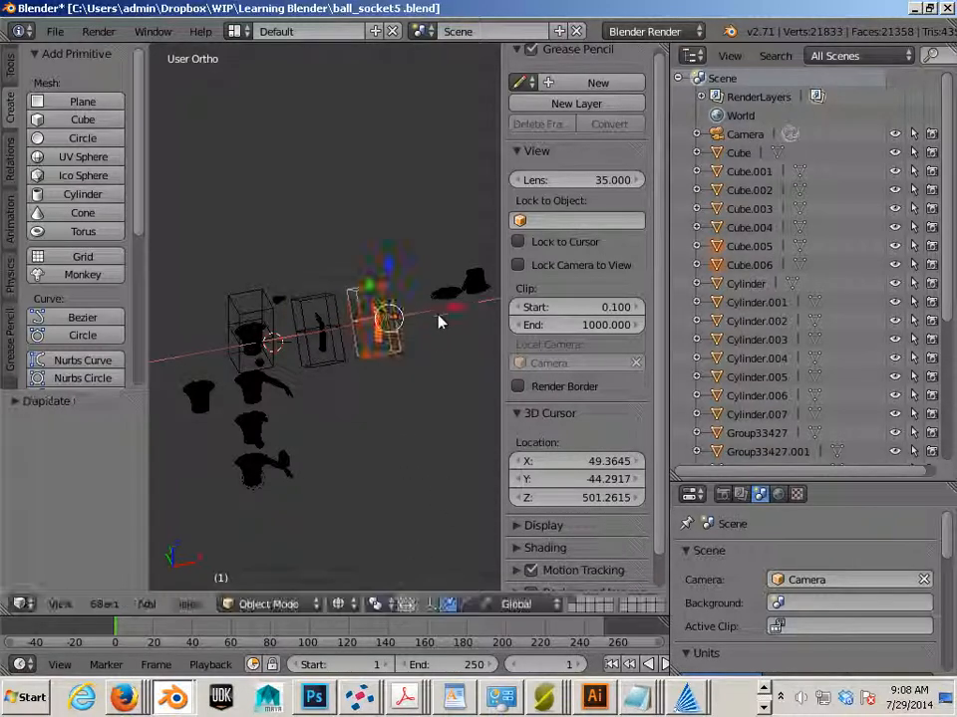
Duplicate the copied arm and boxes again and place the new set about 121 units farther along X.
middle_click_drag(443, 322, 322, 399)
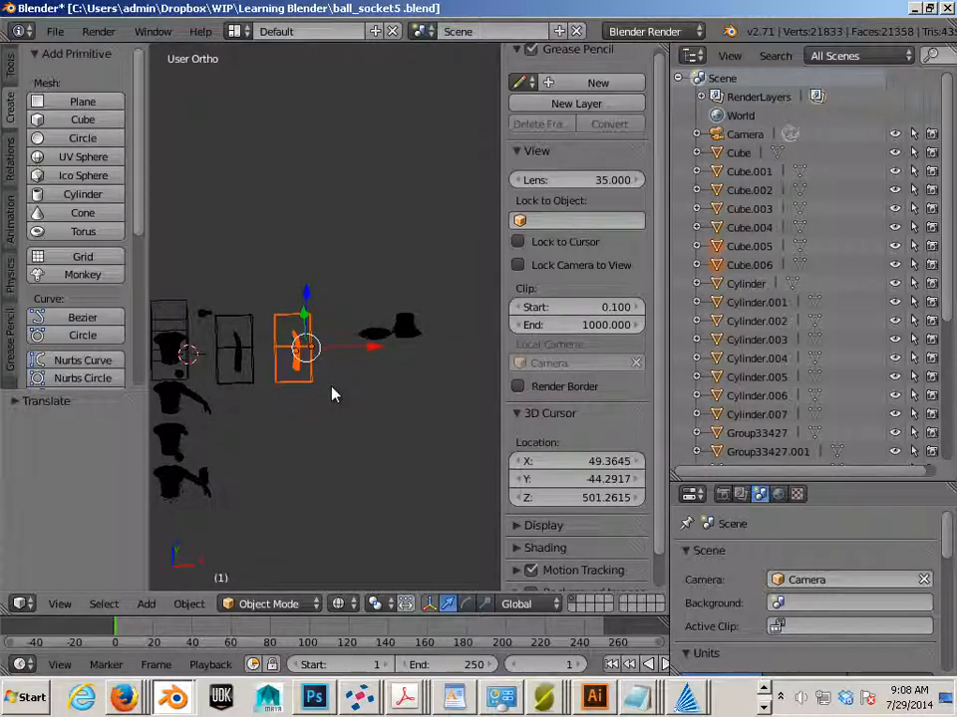
key("shift+d")
key("x")
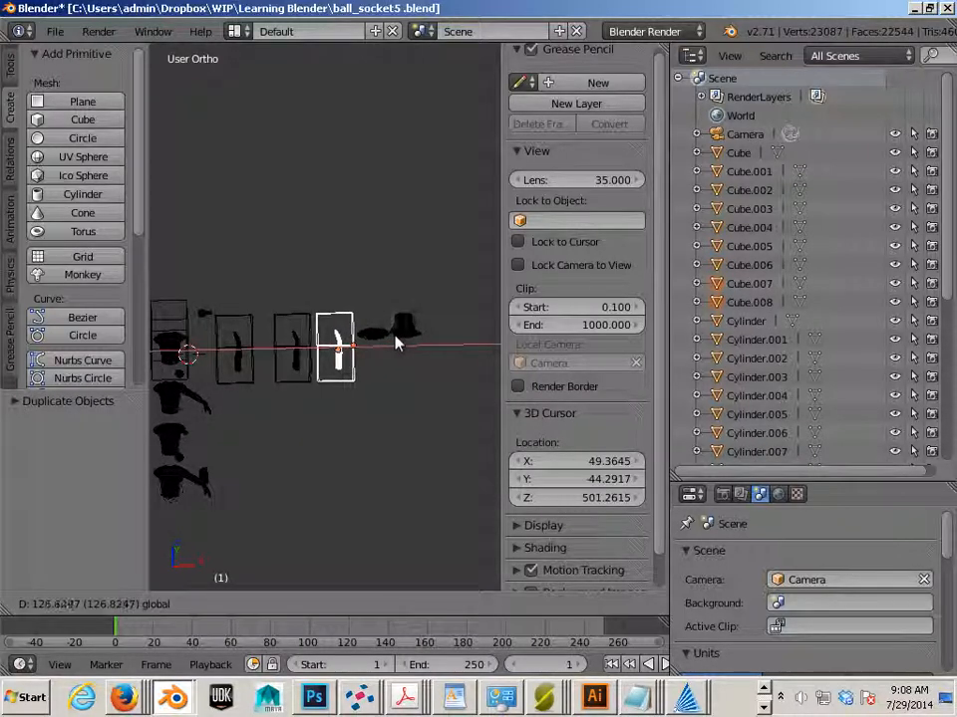
left_click(395, 339)
Delete the lower box from the farthest arm copy and the upper box from the middle arm copy.
scroll(383, 436, "up", 3)
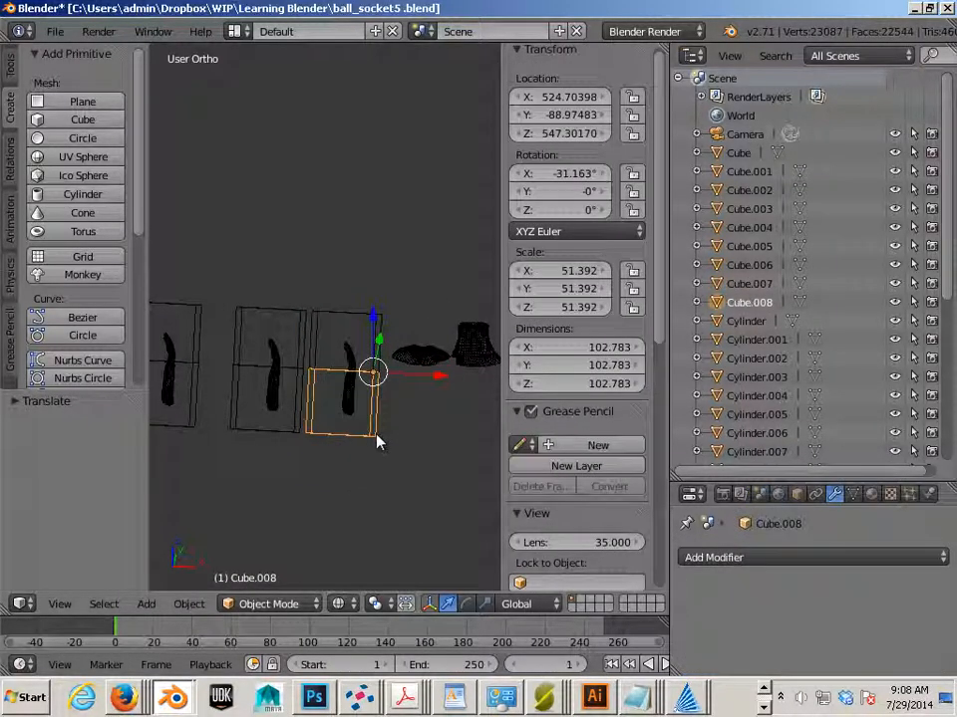
key("x")
left_click(376, 437)
right_click(294, 317)
key("x")
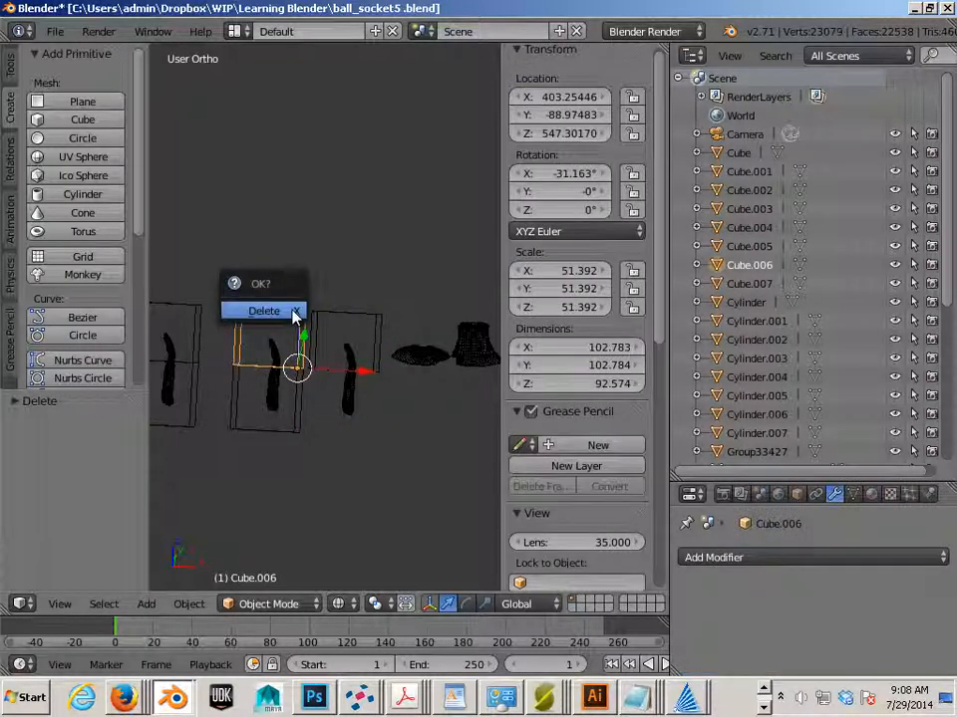
left_click(295, 315)
Add a Boolean modifier to the farthest arm copy, set to Difference with Cube.007, and apply it to cut off the hand.
right_click(316, 366)
scroll(321, 377, "up", 2)
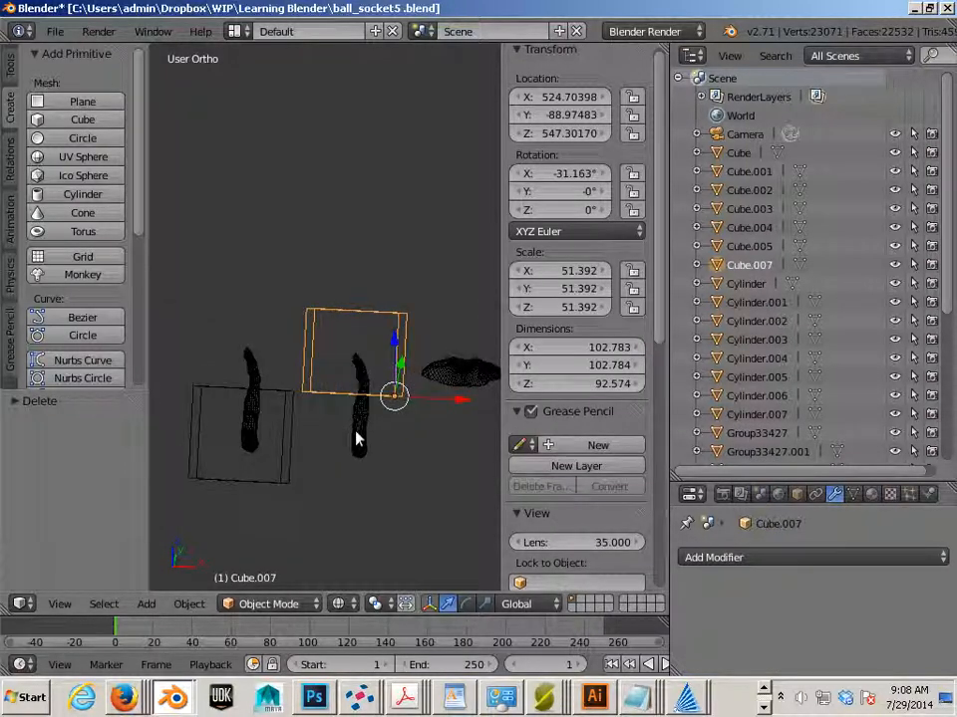
right_click(357, 403)
left_click(707, 558)
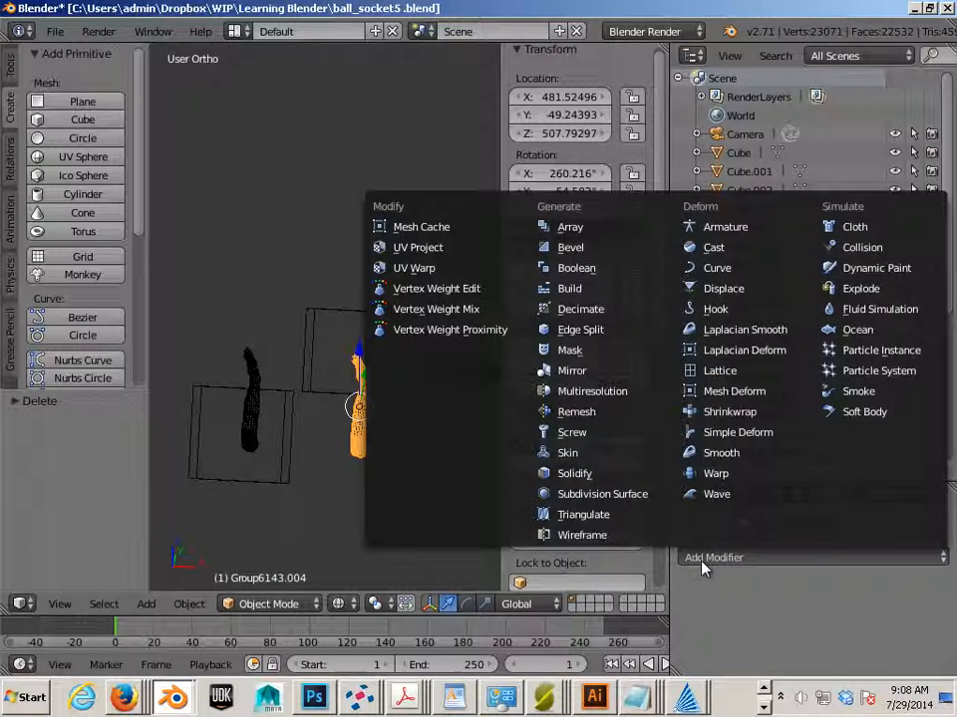
left_click(576, 268)
left_click(742, 666)
left_click(754, 616)
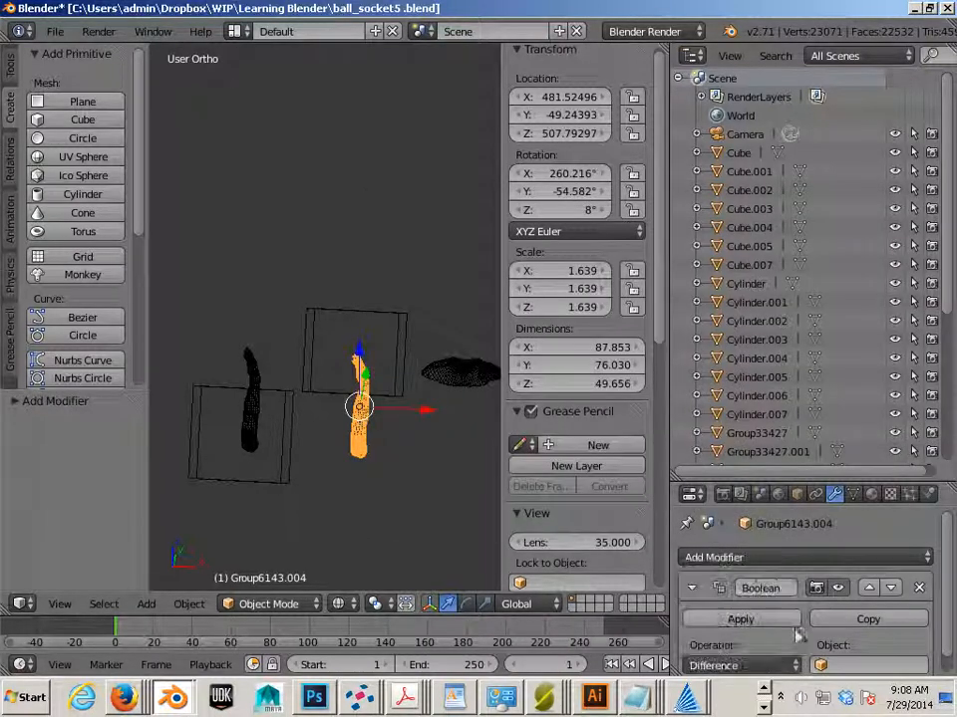
left_click(867, 666)
left_click(803, 581)
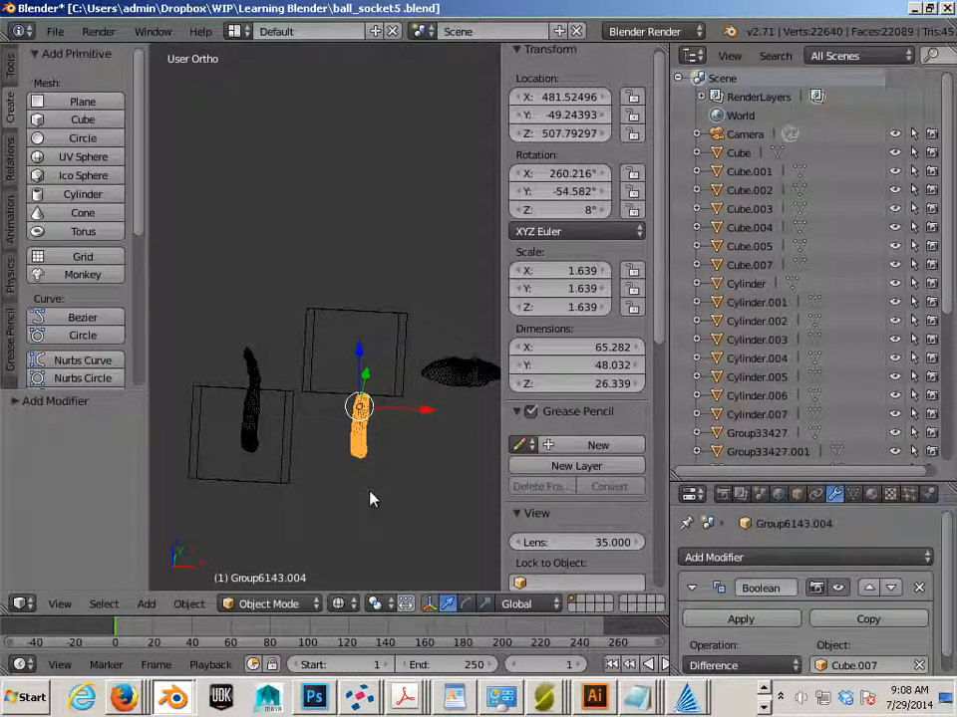
left_click(777, 621)
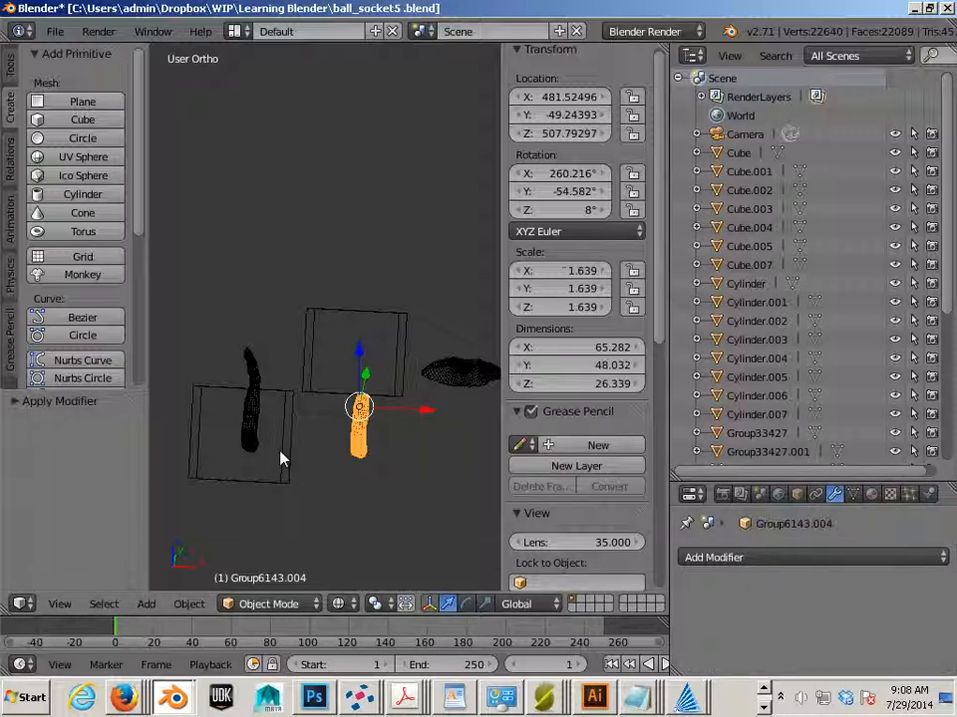
Add a Boolean modifier to the middle arm copy, set to Difference with Cube.005, and apply it to keep only the hand.
right_click(281, 458)
right_click(242, 353)
left_click(707, 557)
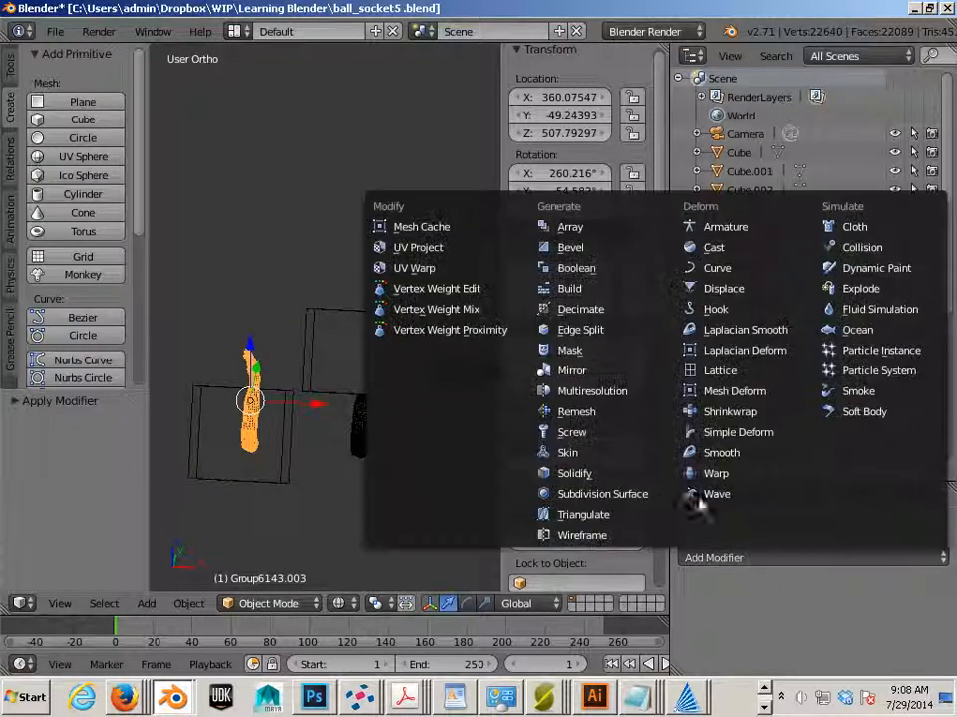
left_click(592, 282)
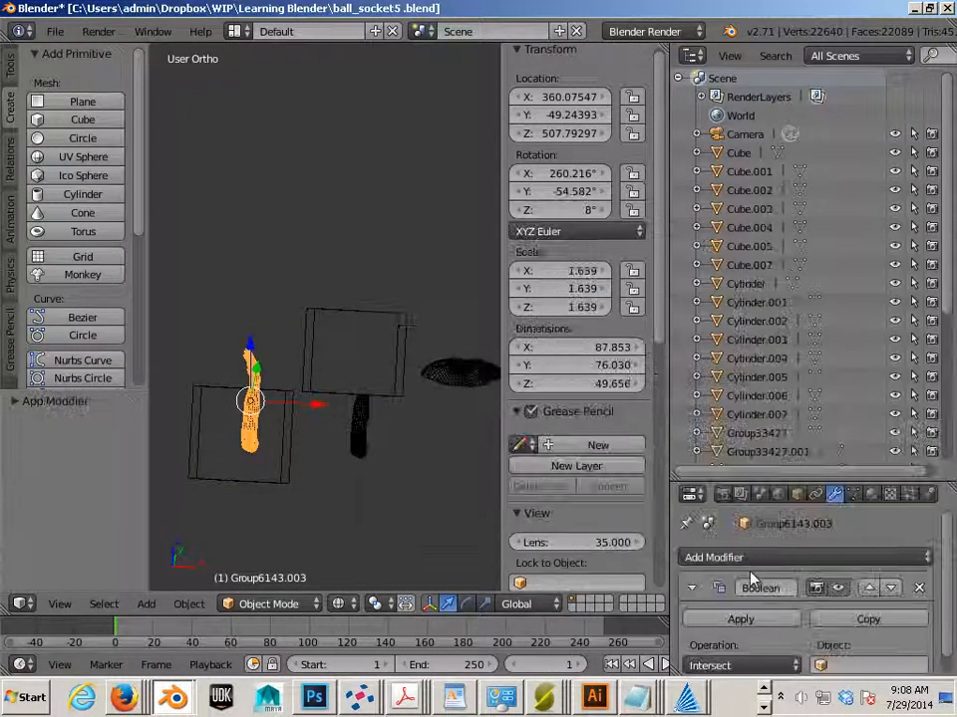
left_click(740, 664)
left_click(712, 604)
left_click(835, 660)
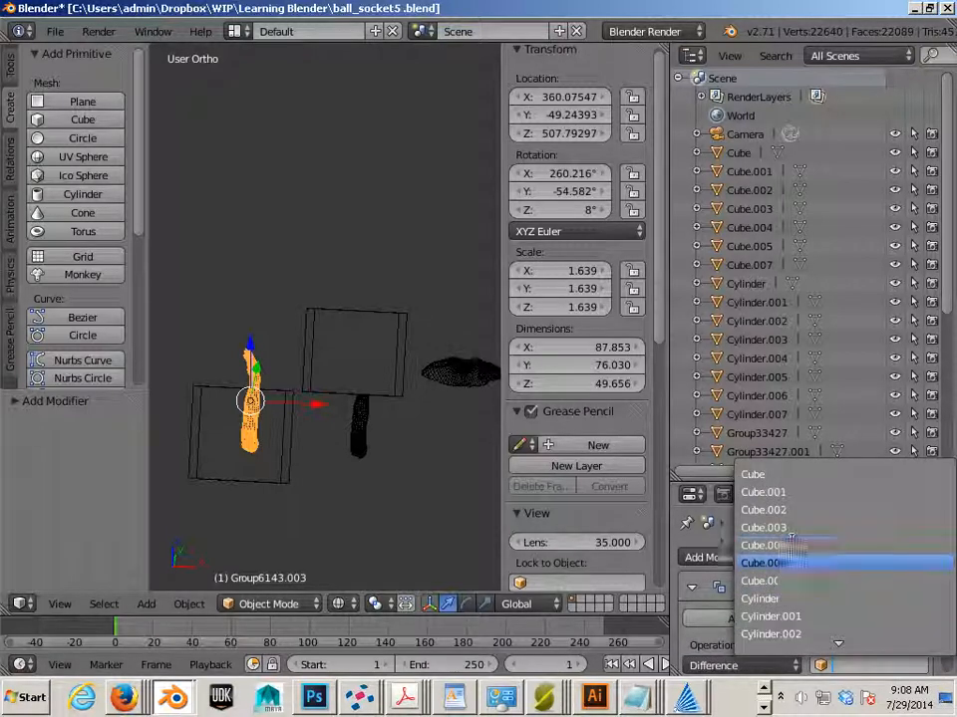
left_click(779, 560)
left_click(745, 614)
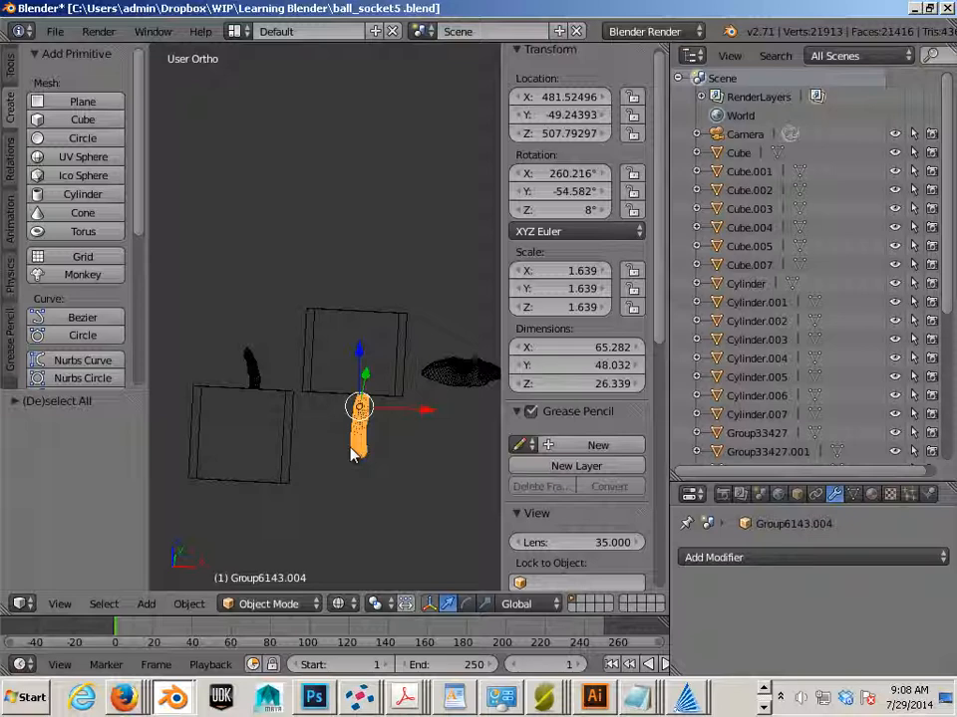
Delete the two cutting boxes beside the separated hand and forearm pieces.
right_click(293, 442)
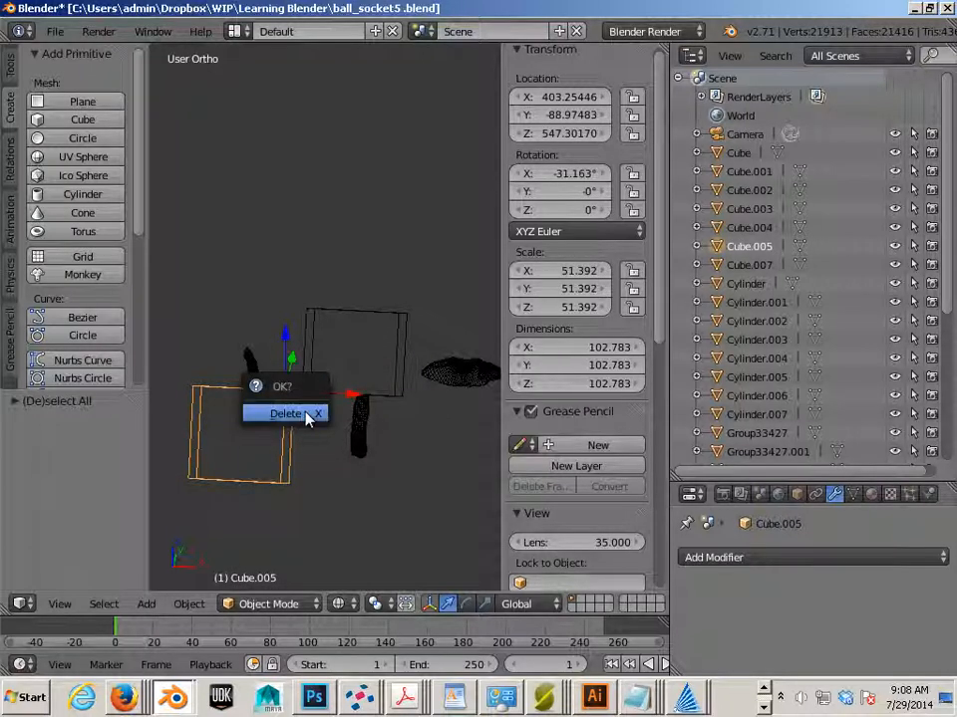
left_click(305, 414)
right_click(312, 356)
key("x")
left_click(312, 357)
Move the cut hand piece along X to about 592.48, beyond the forearm piece.
right_click(252, 371)
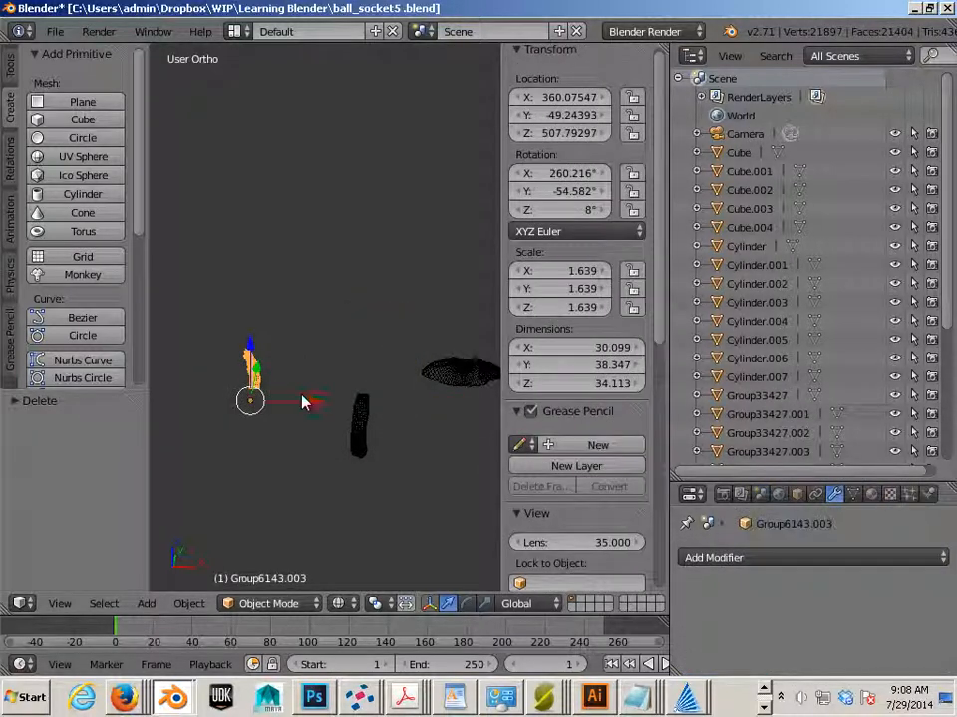
key("g")
key("x")
left_click(502, 419)
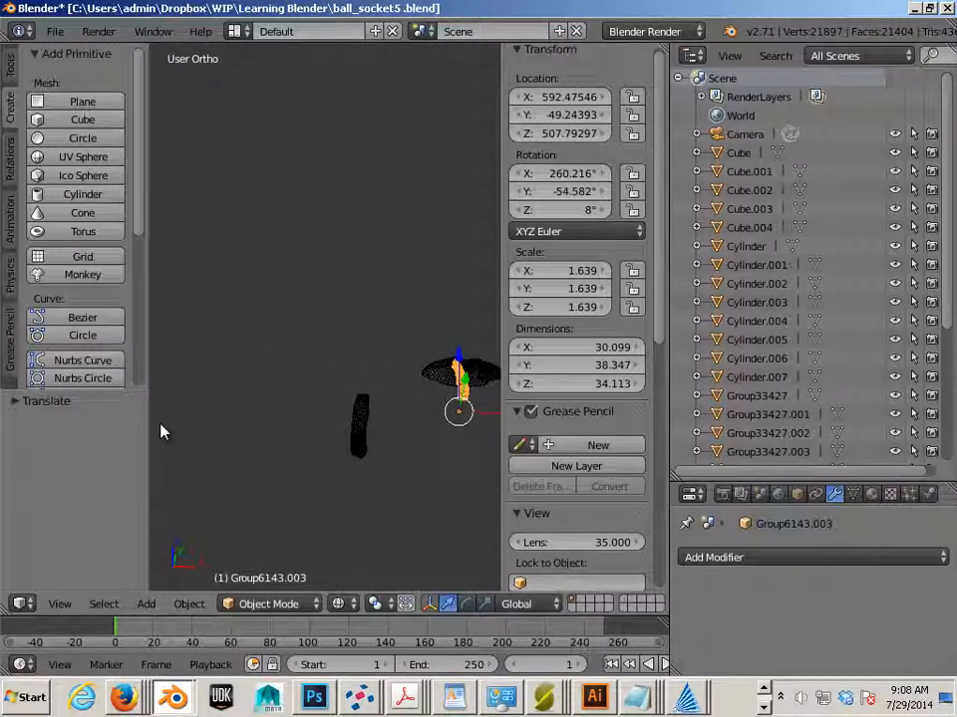
Rotate the hand piece in the right side view until it stands upright, at about 311.31°, -46.99°, -32.72°.
middle_click_drag(498, 445, 315, 440, "shift")
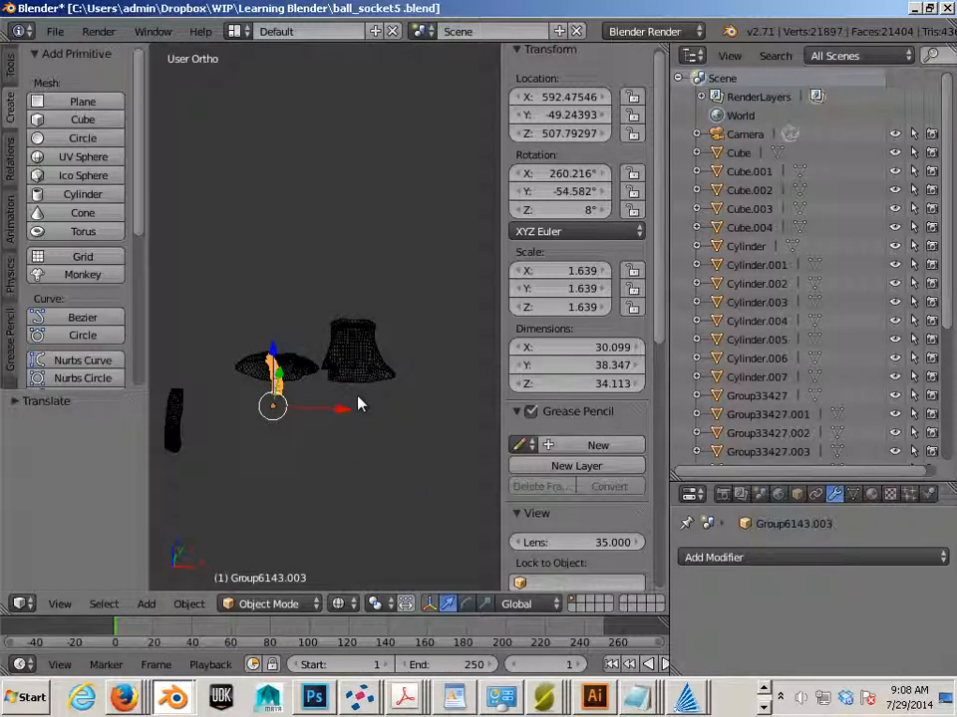
key("KP_1")
key("KP_3")
scroll(358, 402, "up", 3)
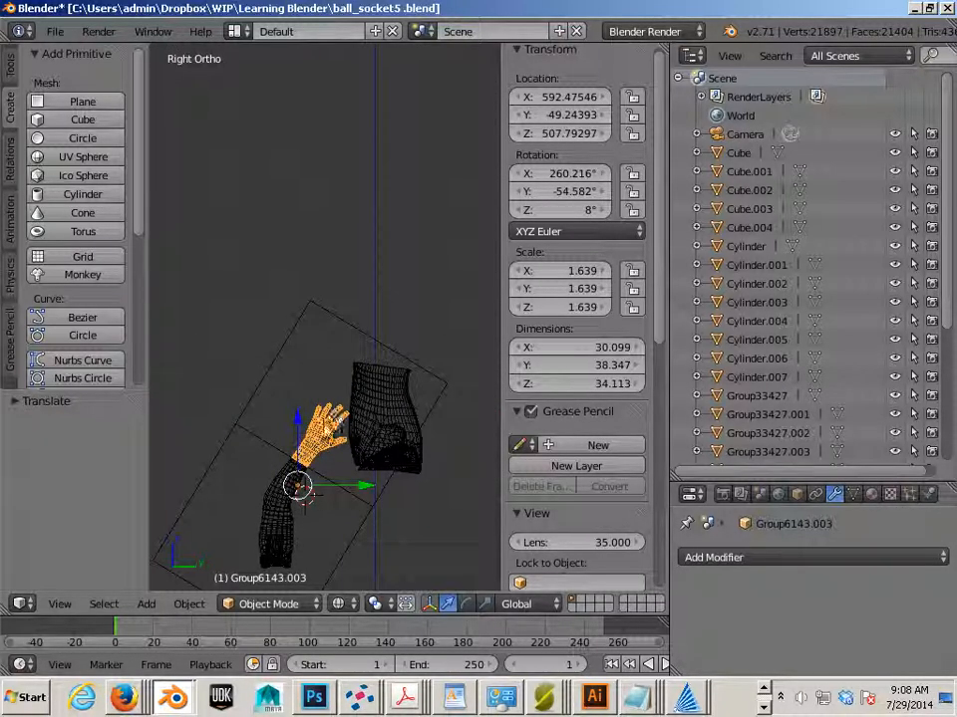
scroll(335, 452, "up", 2)
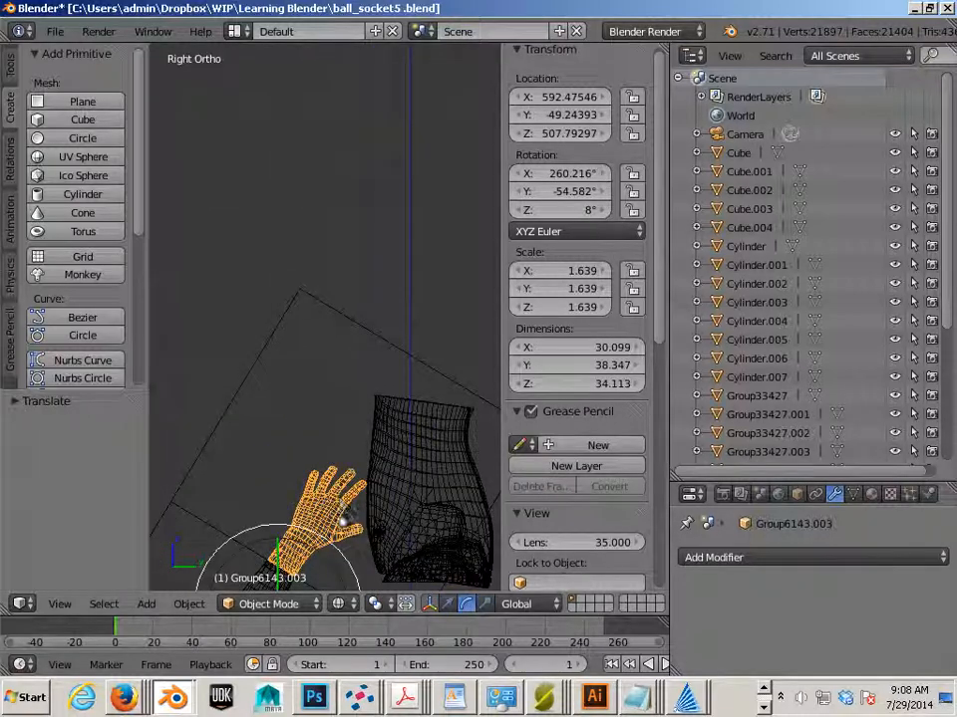
key("r")
left_click(331, 486)
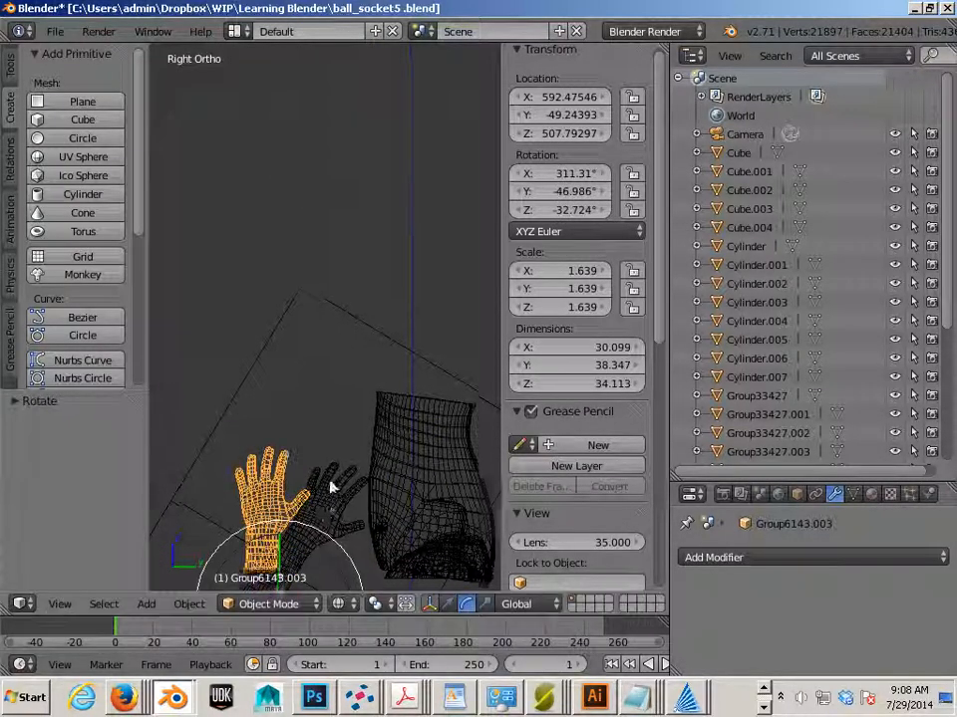
Move the upright hand piece along Y to about -15.57, clear of the forearm.
middle_click_drag(330, 487, 335, 378, "shift")
key("w")
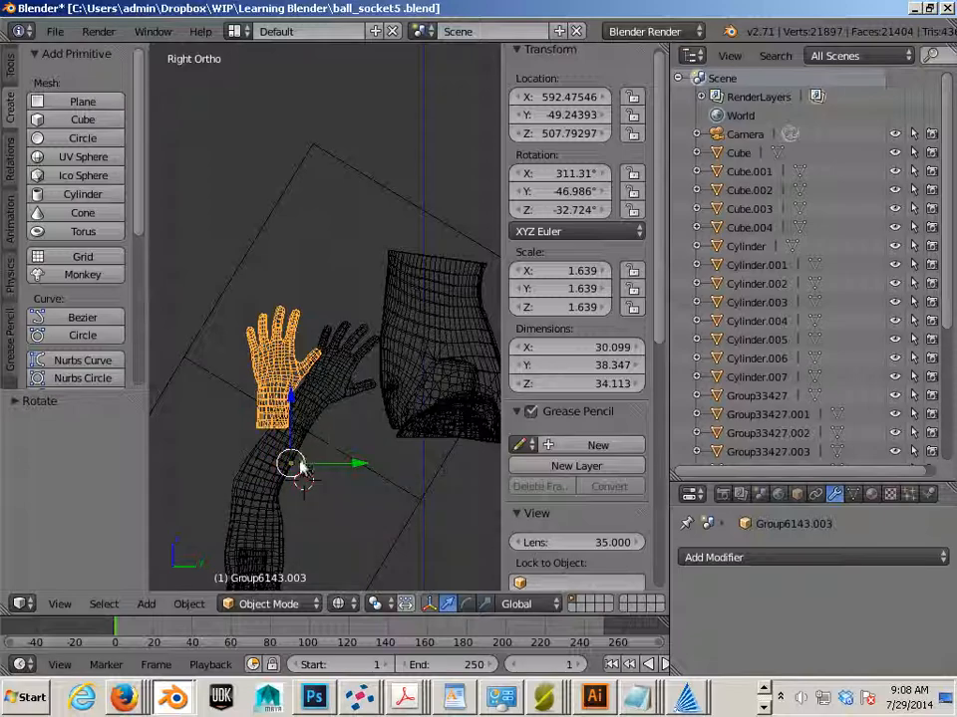
left_click_drag(303, 471, 395, 472)
left_click(395, 471)
Fine-tune the hand's rotation to about 309.54°, -47.74°, -31.42° so the wrist cut sits level.
scroll(395, 471, "up", 7)
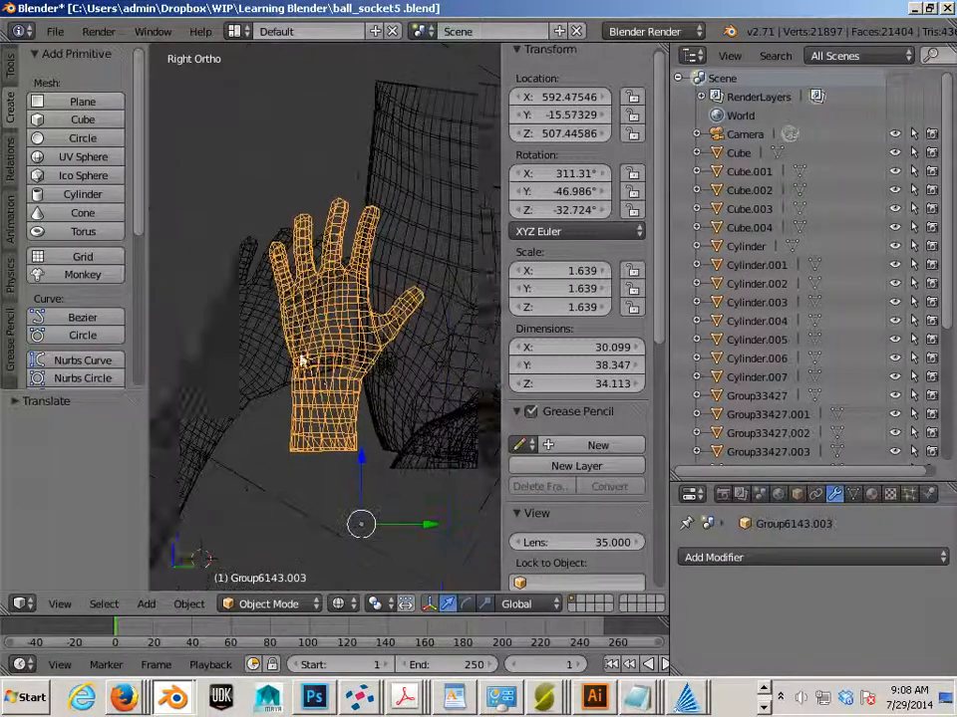
middle_click_drag(336, 432, 328, 386, "shift")
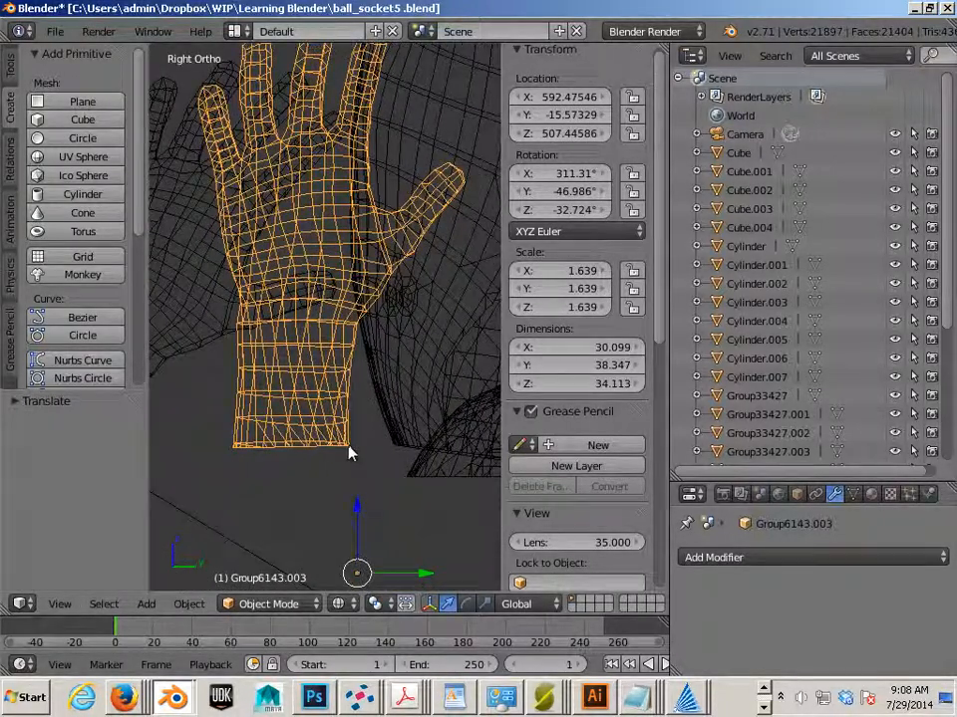
key("e")
key("r")
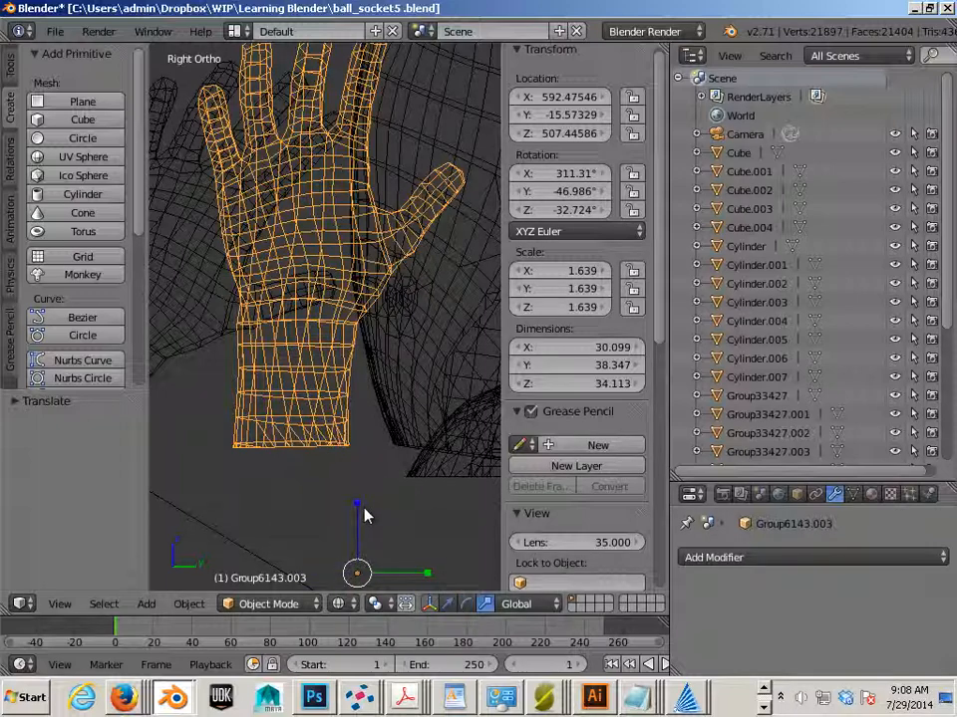
key("e")
left_click_drag(383, 497, 390, 501)
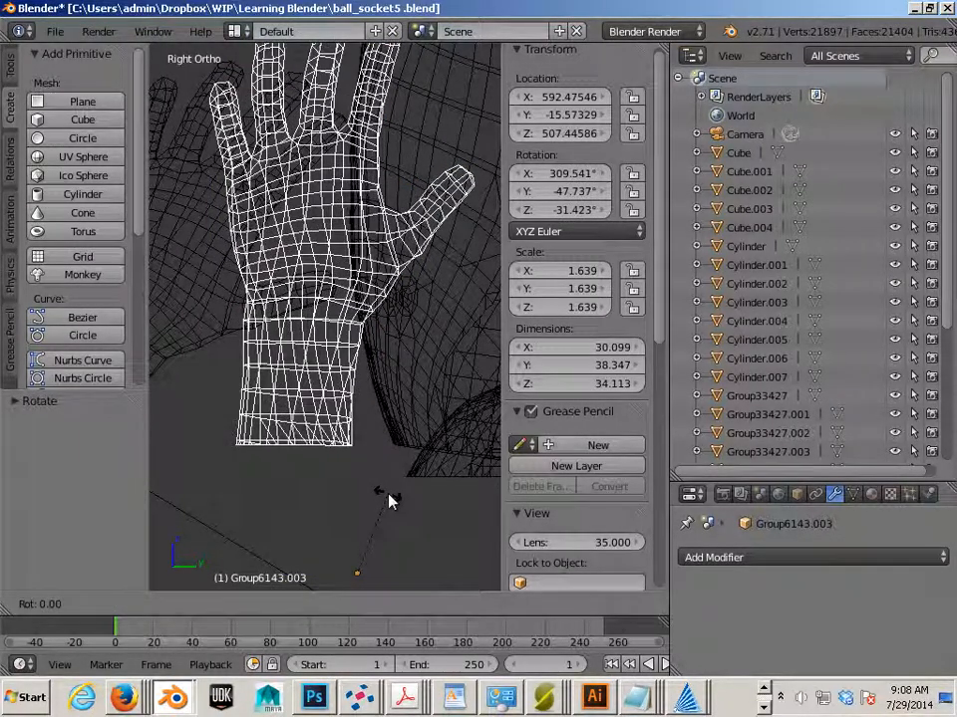
left_click(389, 501)
Select all vertices along the hand's wrist cut in Edit Mode and repeatedly scale them down along global Z to flatten the cut.
key("Tab")
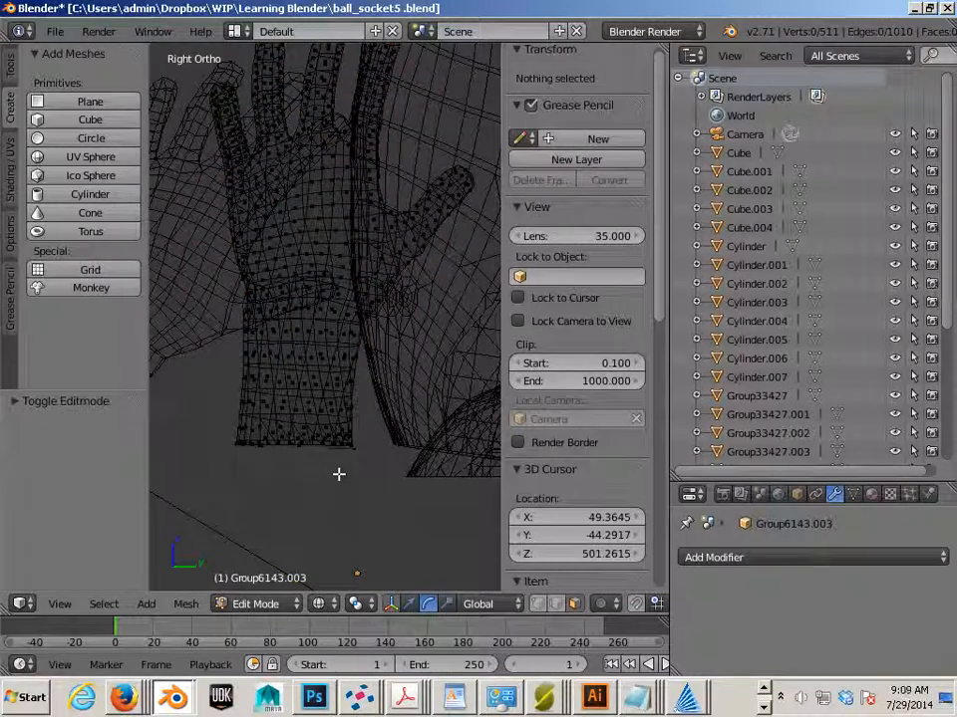
scroll(323, 557, "up", 3)
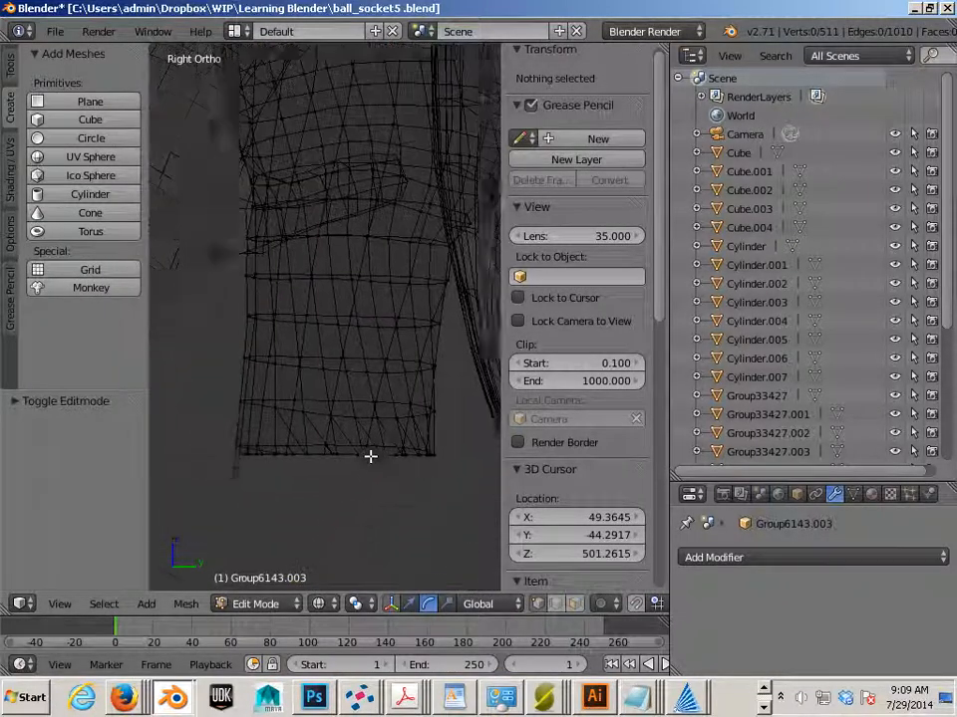
key("b")
left_click_drag(455, 490, 224, 419)
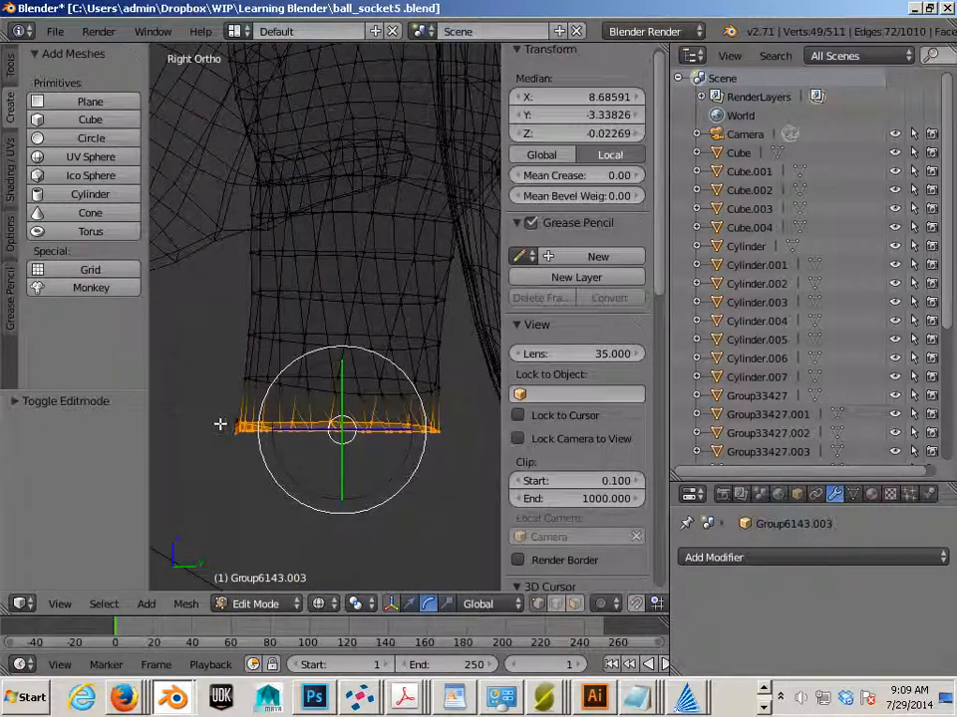
key("ctrl+alt+s")
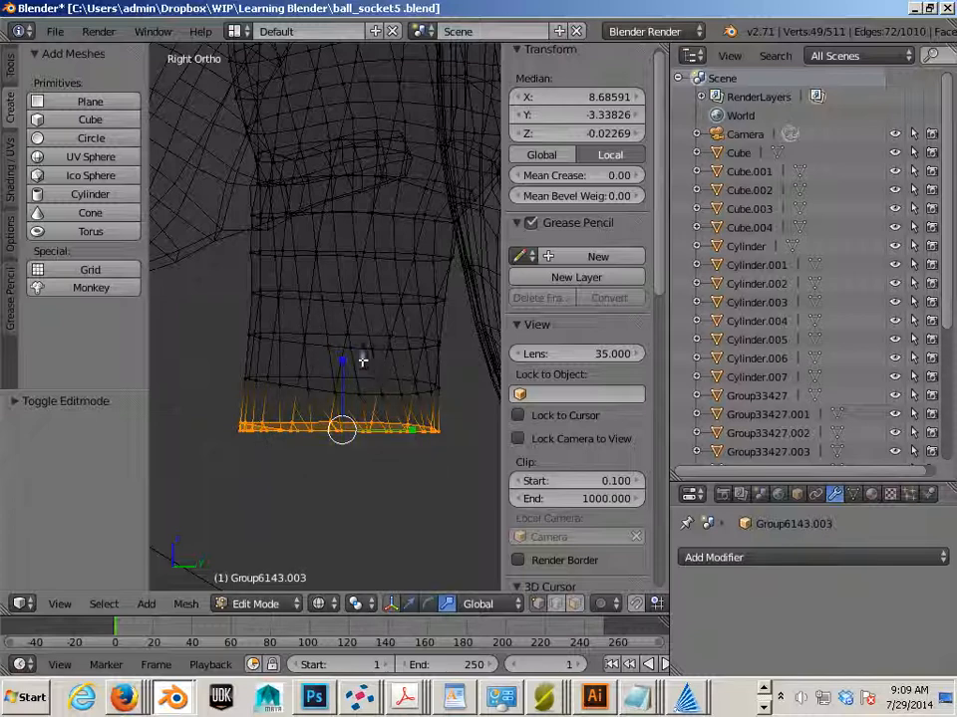
left_click_drag(343, 360, 341, 369)
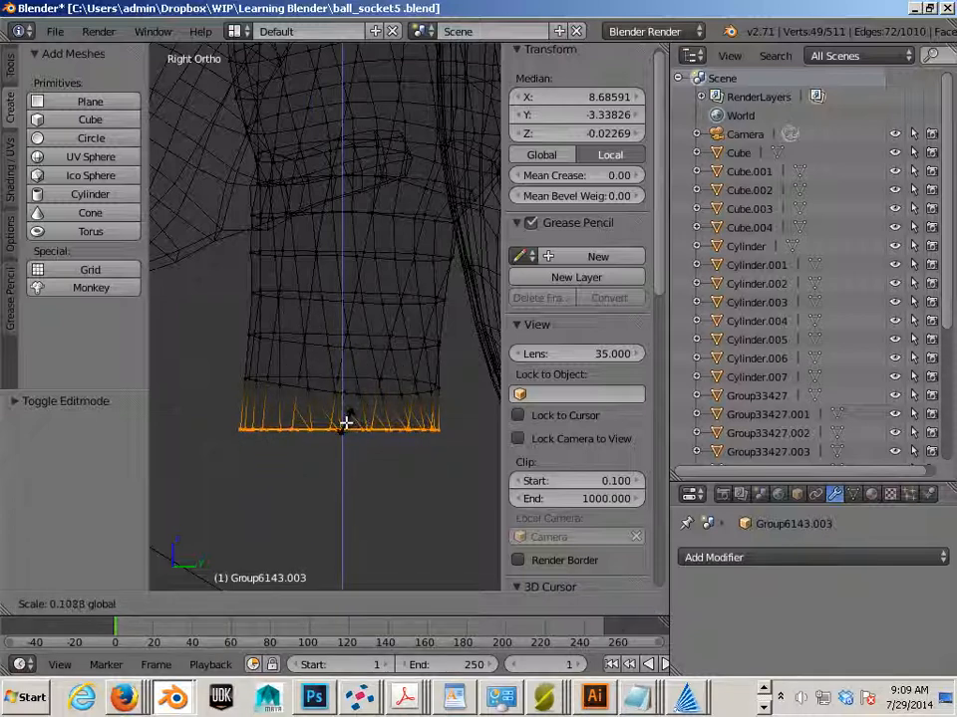
left_click_drag(345, 422, 347, 425)
left_click_drag(344, 360, 335, 430)
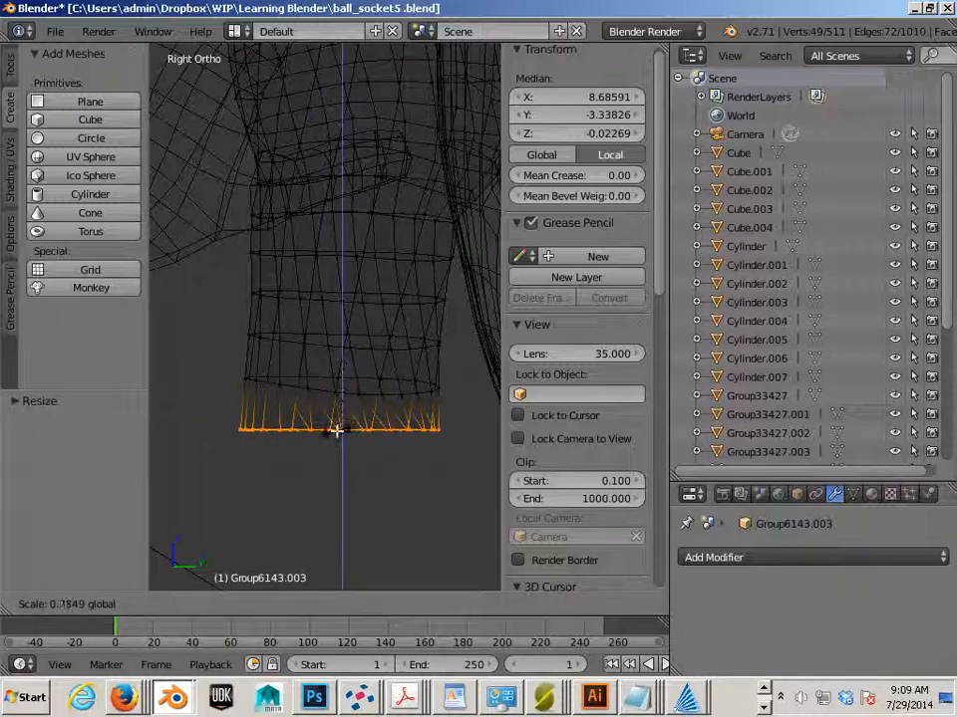
left_click_drag(342, 368, 330, 424)
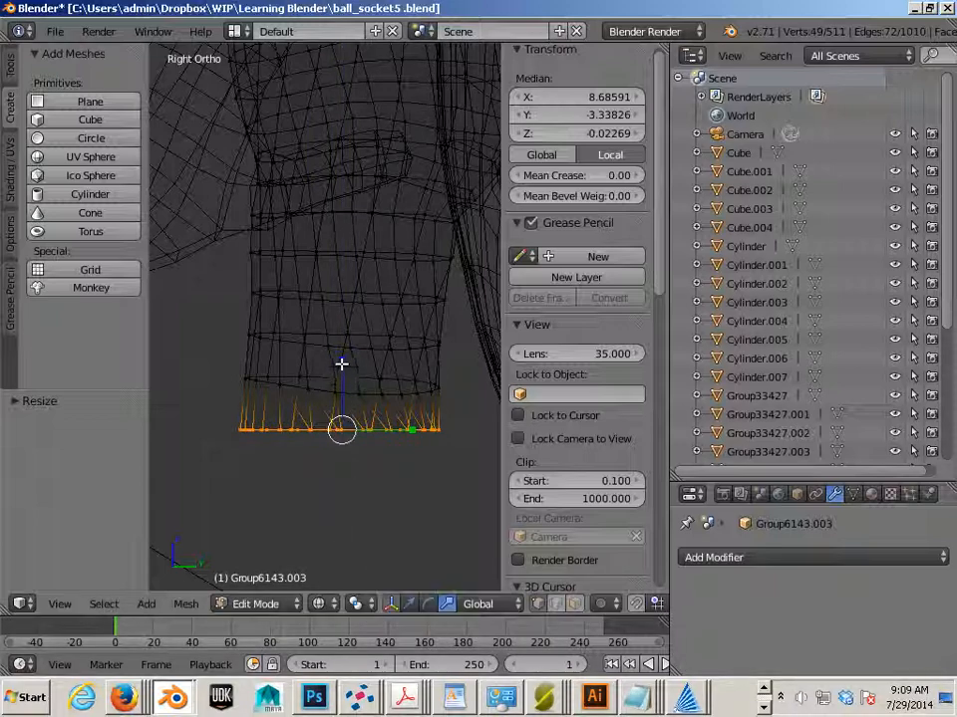
left_click_drag(341, 363, 342, 446)
left_click_drag(344, 364, 340, 491)
Switch to solid shading, return to Object Mode, and move the hand along X to about 645.62.
key("z")
scroll(329, 487, "down", 4)
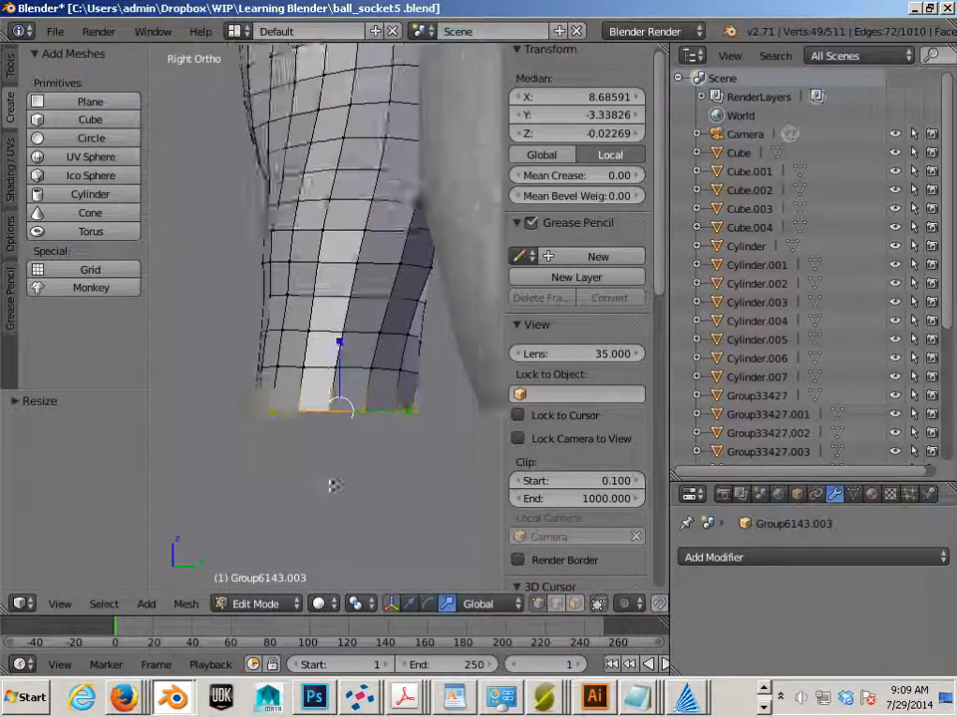
mouse_move(329, 487)
middle_mouse_down()
mouse_move(224, 427)
mouse_move(265, 452)
mouse_move(343, 470)
mouse_move(232, 439)
middle_mouse_up()
scroll(224, 427, "down", 4)
scroll(265, 452, "down", 1)
key("Tab")
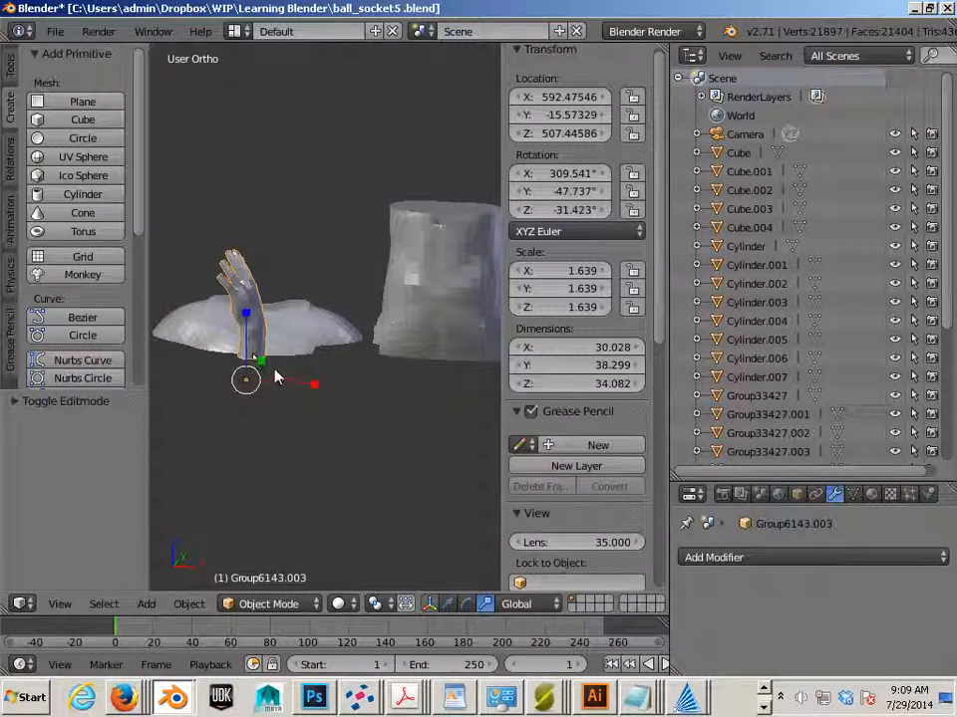
key("g")
key("x")
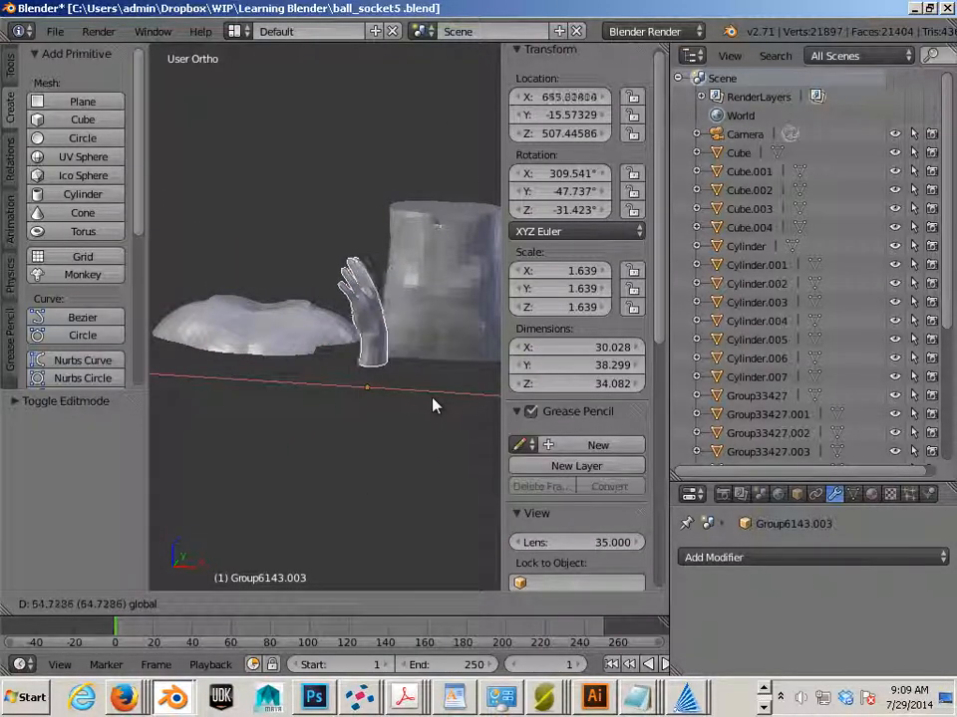
left_click(434, 403)
Select the separated forearm piece and set its origin to its geometry.
middle_click_drag(434, 404, 395, 402)
middle_click_drag(342, 418, 361, 360)
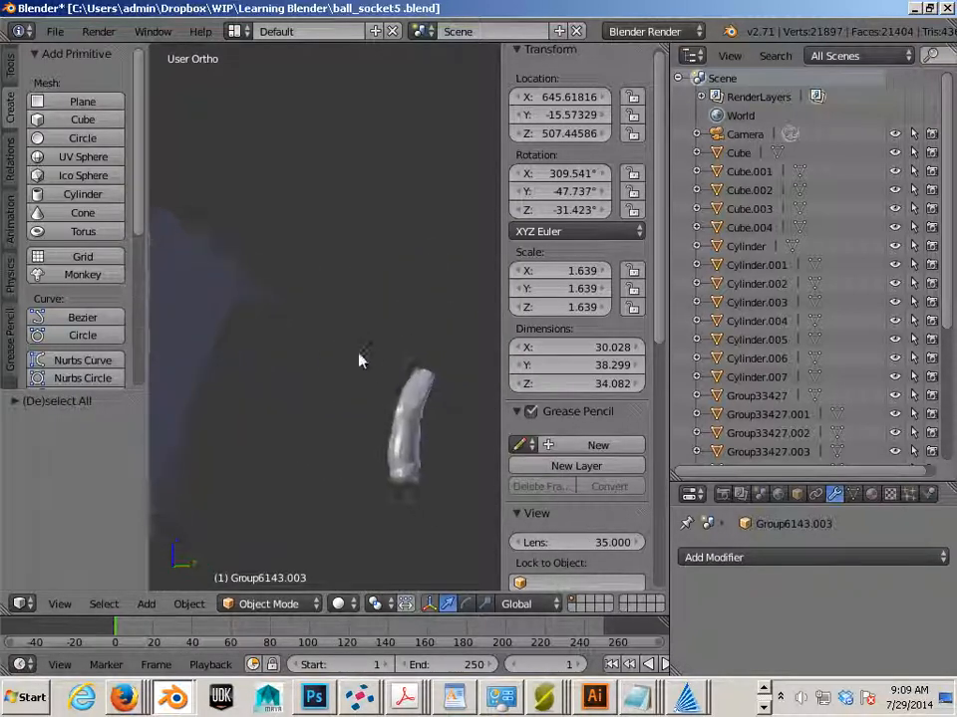
right_click(390, 418)
middle_click_drag(265, 454, 329, 468)
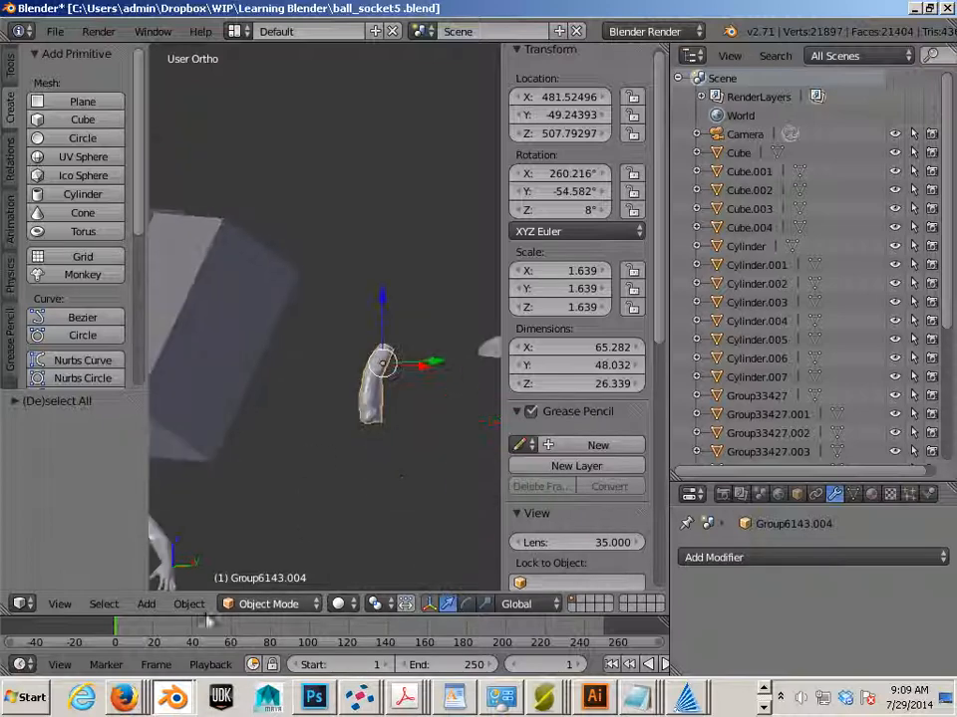
left_click(189, 604)
mouse_move(229, 517)
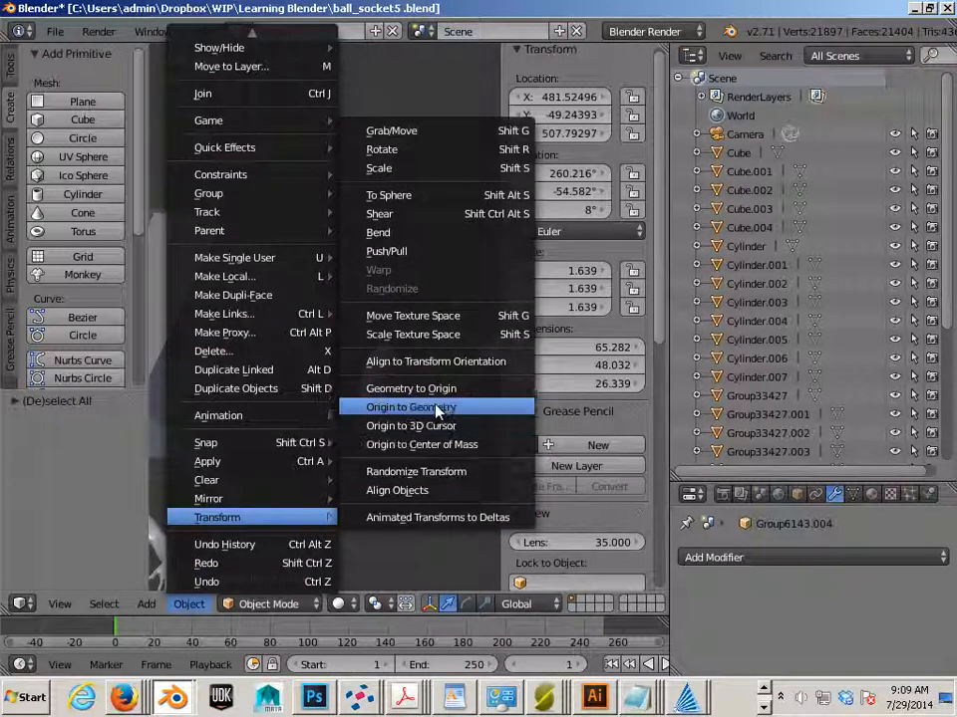
left_click(438, 407)
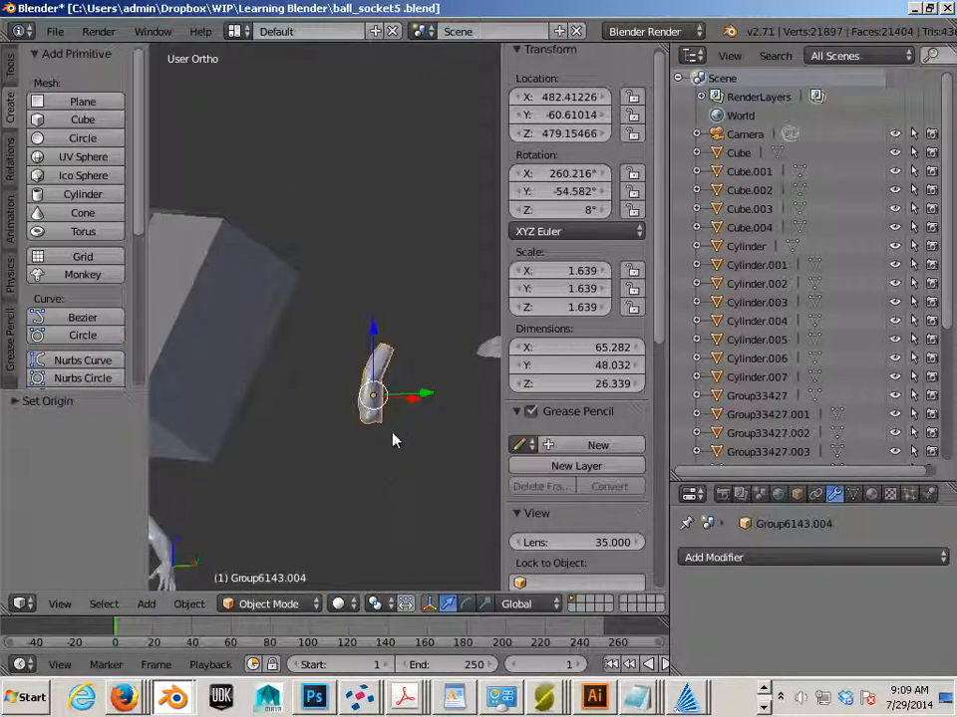
Snap the 3D cursor to the selected forearm piece.
middle_click_drag(295, 444, 310, 441)
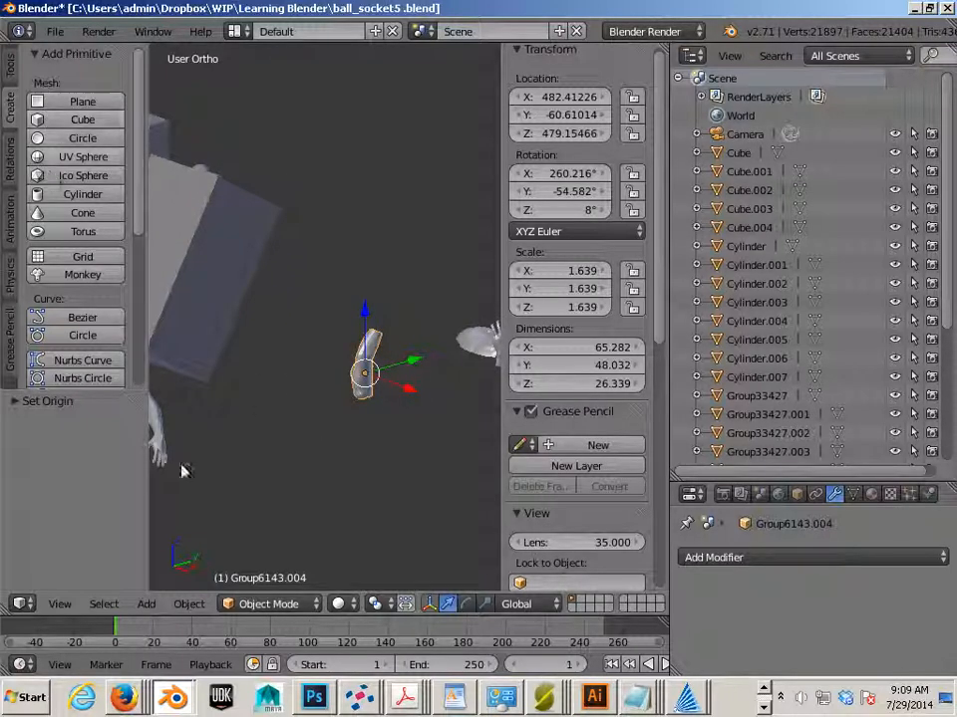
left_click(189, 604)
mouse_move(249, 442)
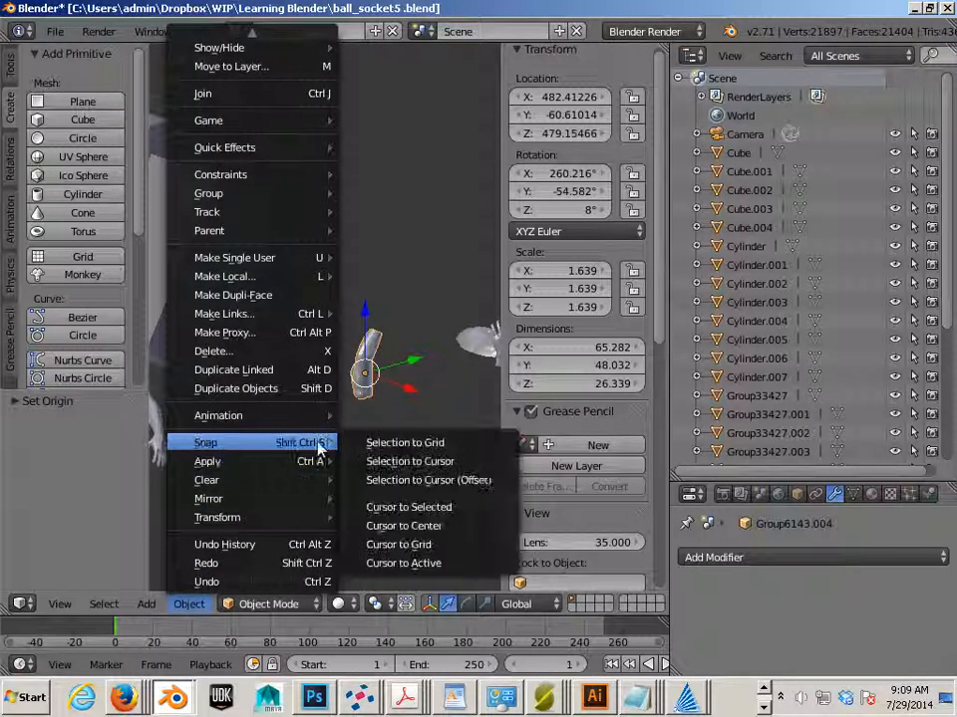
left_click(392, 512)
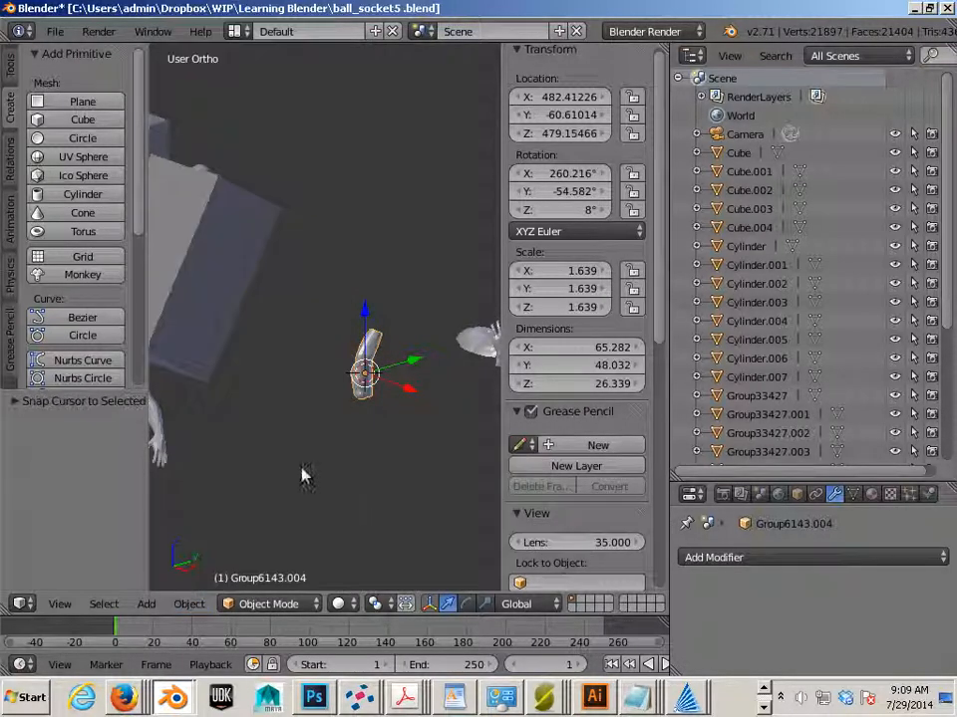
Add a cube at the 3D cursor, scale it uniformly to about 24.26, and raise it to about Z 495.59.
left_click(35, 121)
scroll(310, 393, "up", 3)
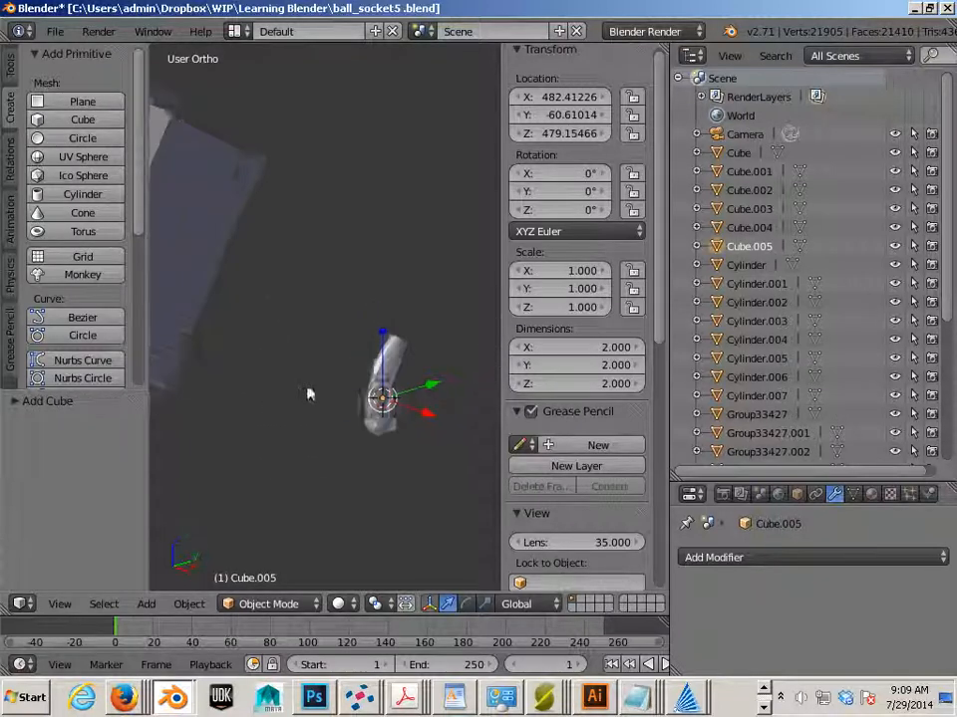
key("s")
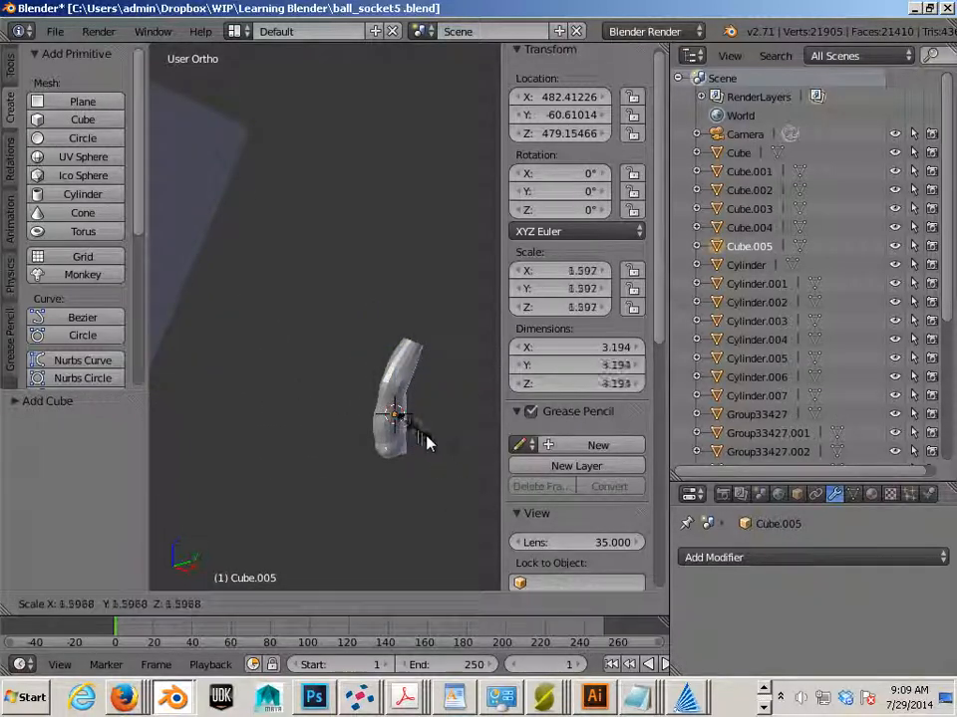
left_click(287, 555)
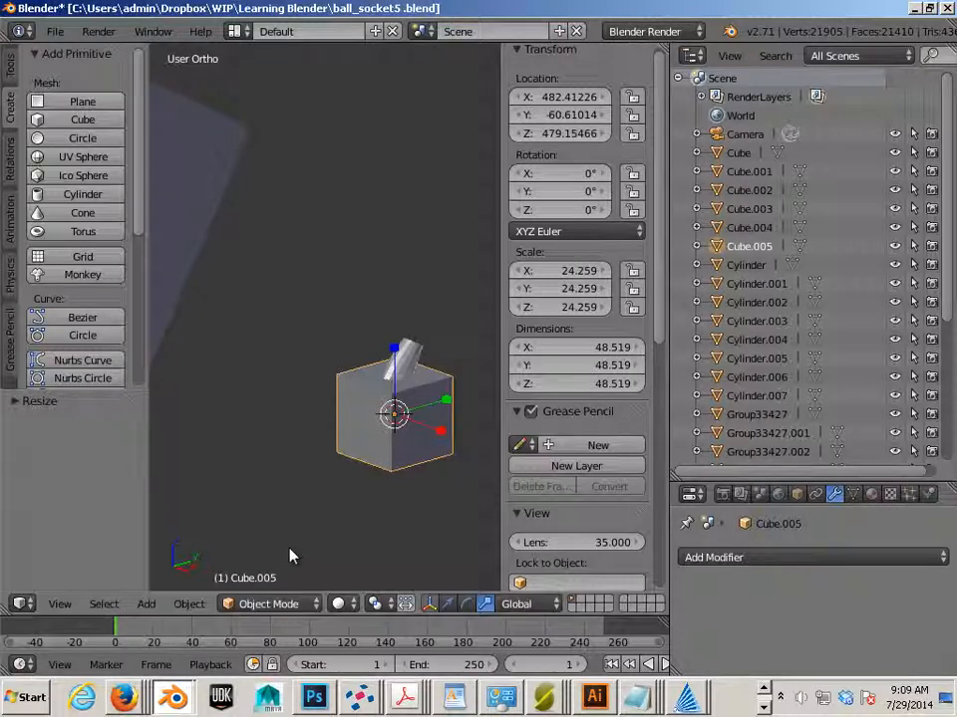
left_click_drag(395, 361, 361, 344)
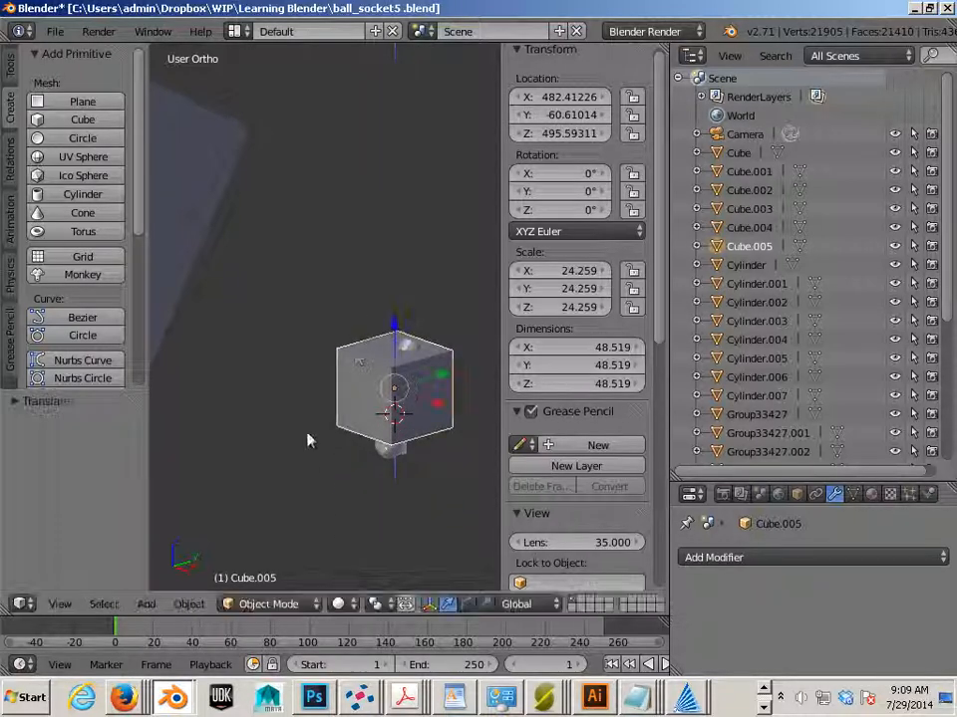
In wireframe front view, move the cube along X to about 456.89 and stretch its Z scale to about 63.12.
middle_click_drag(309, 438, 402, 442)
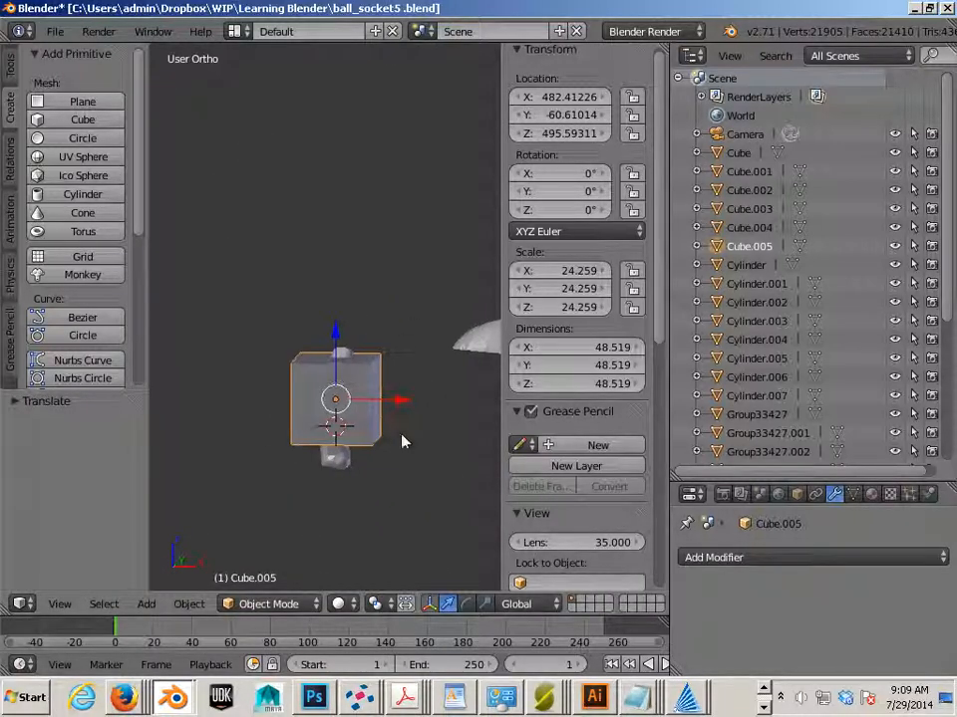
key("KP_1")
key("z")
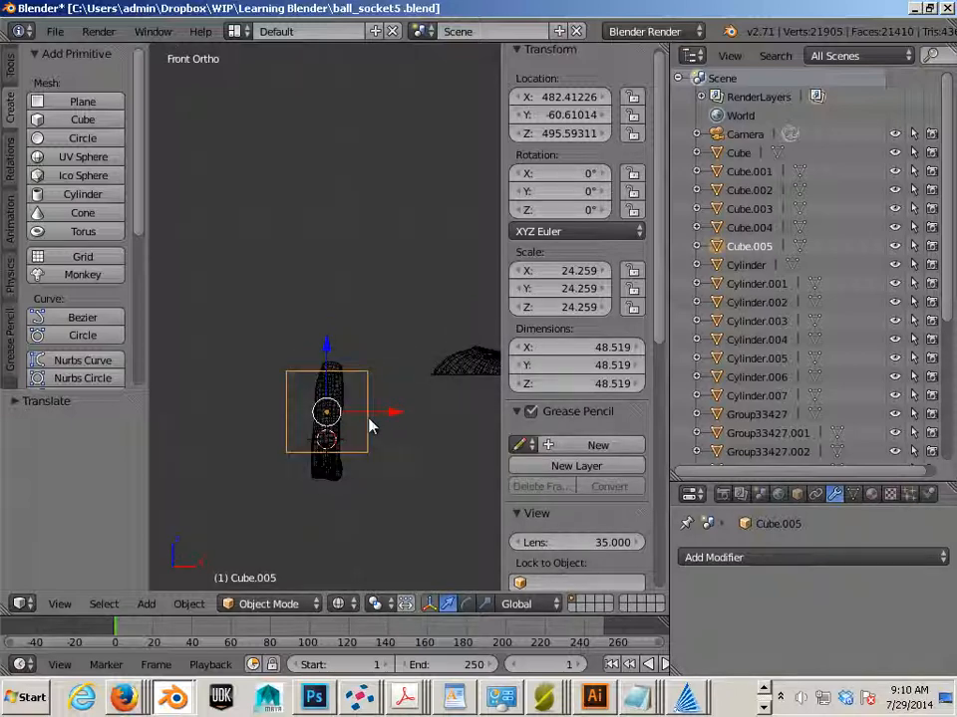
scroll(361, 456, "up", 2)
left_click_drag(391, 459, 329, 459)
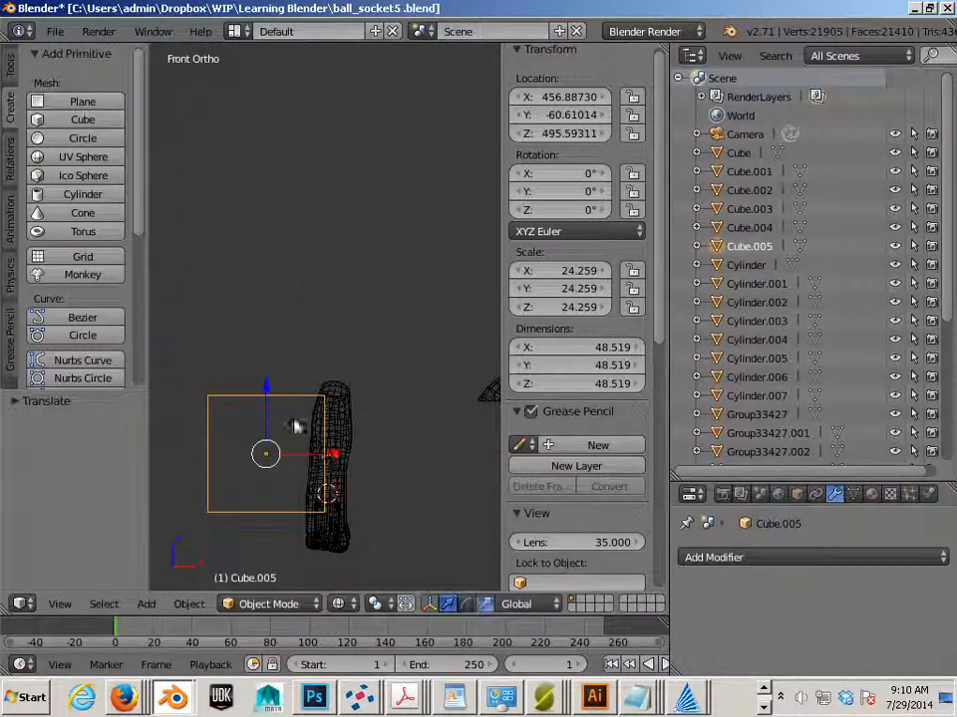
left_click_drag(265, 389, 275, 285)
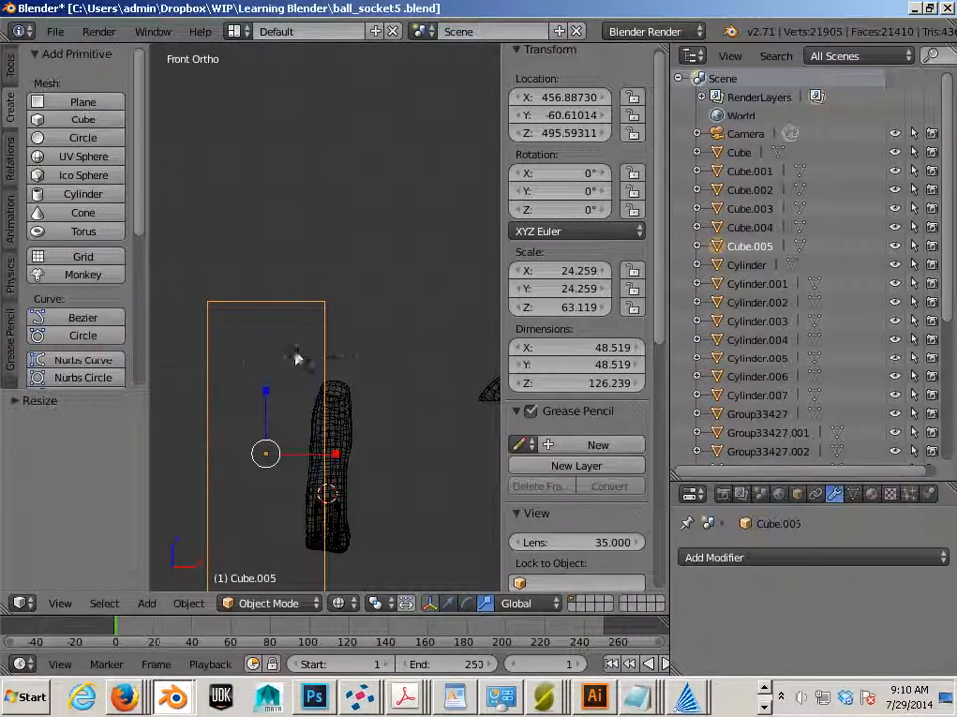
scroll(337, 541, "up", 6)
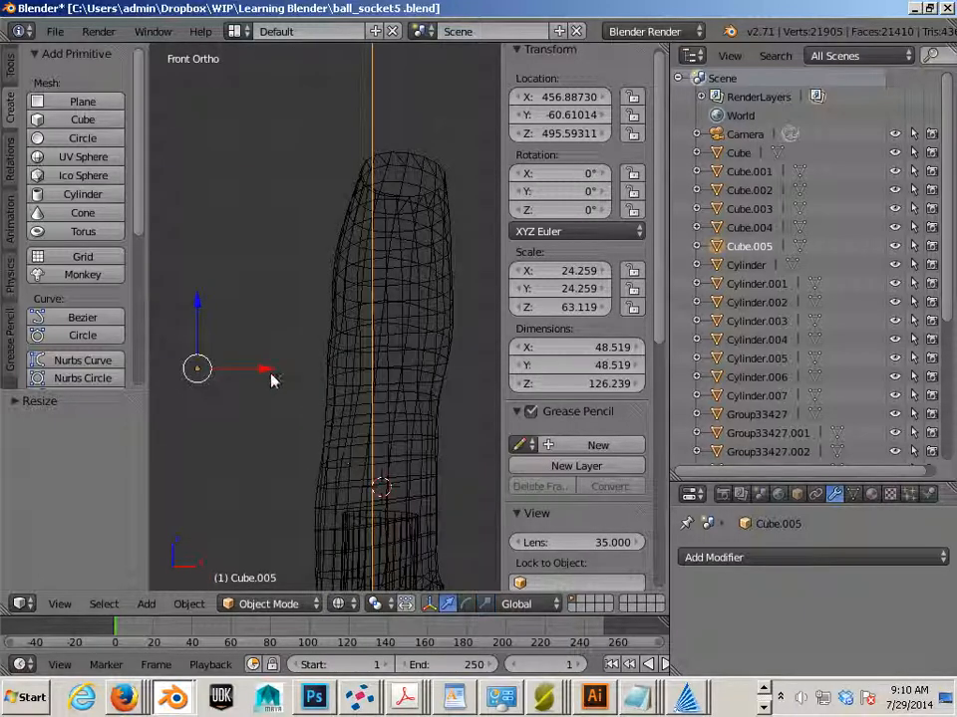
Move the tall cutting cube along X to about 457.92 so its inner face lies within the forearm.
left_click_drag(269, 372, 275, 377)
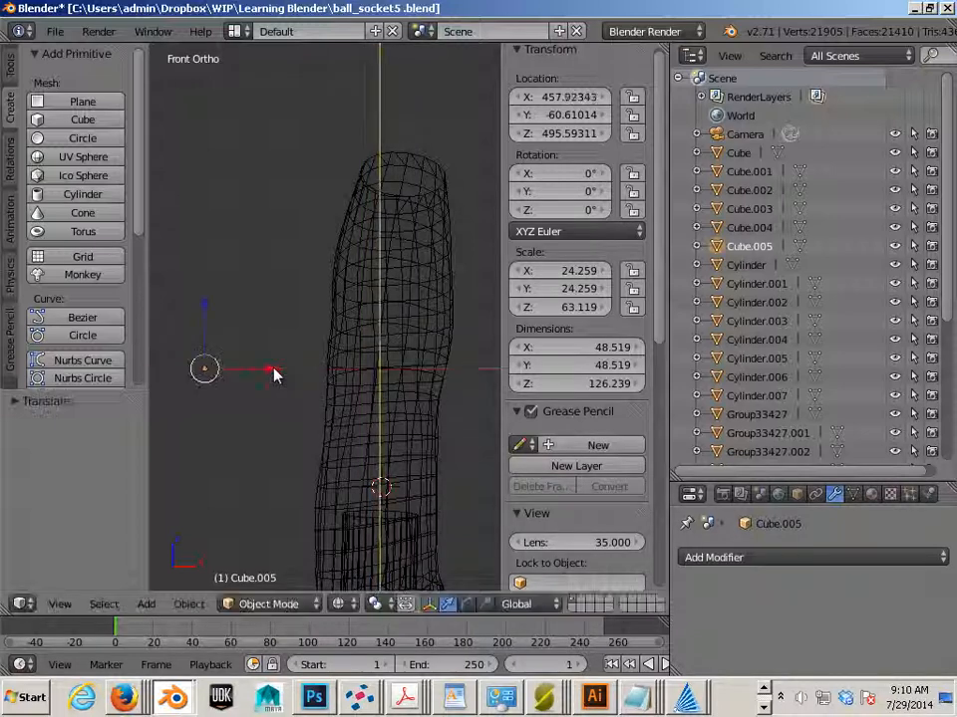
scroll(275, 377, "down", 3)
scroll(275, 377, "down", 2)
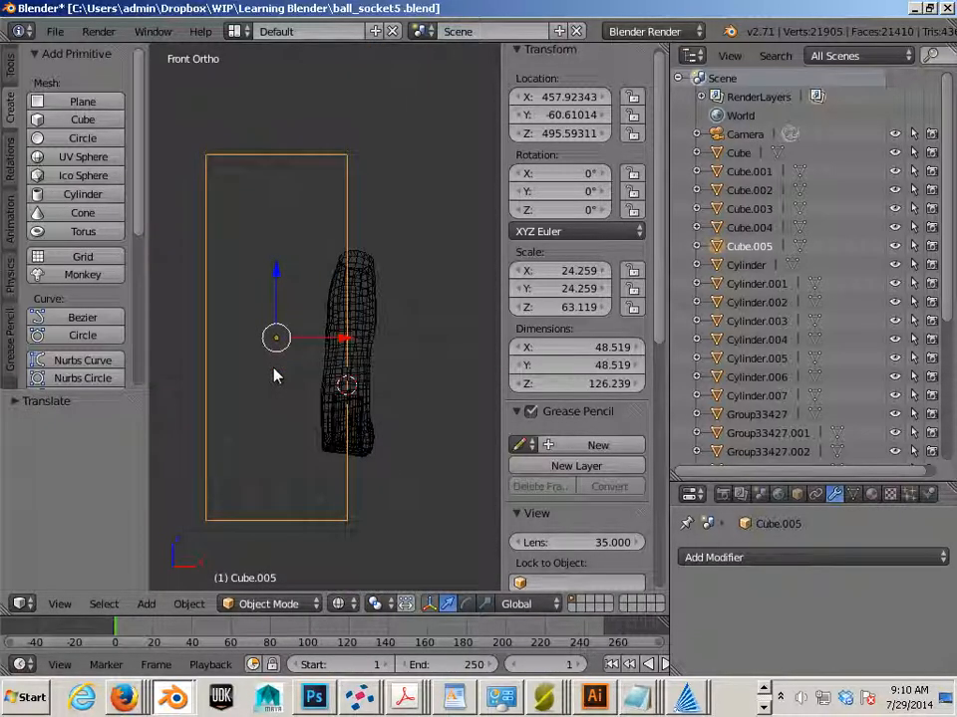
In top view, duplicate the cutting cube and move the copy along X to about 510.78, on the forearm's other side.
key("KP_7")
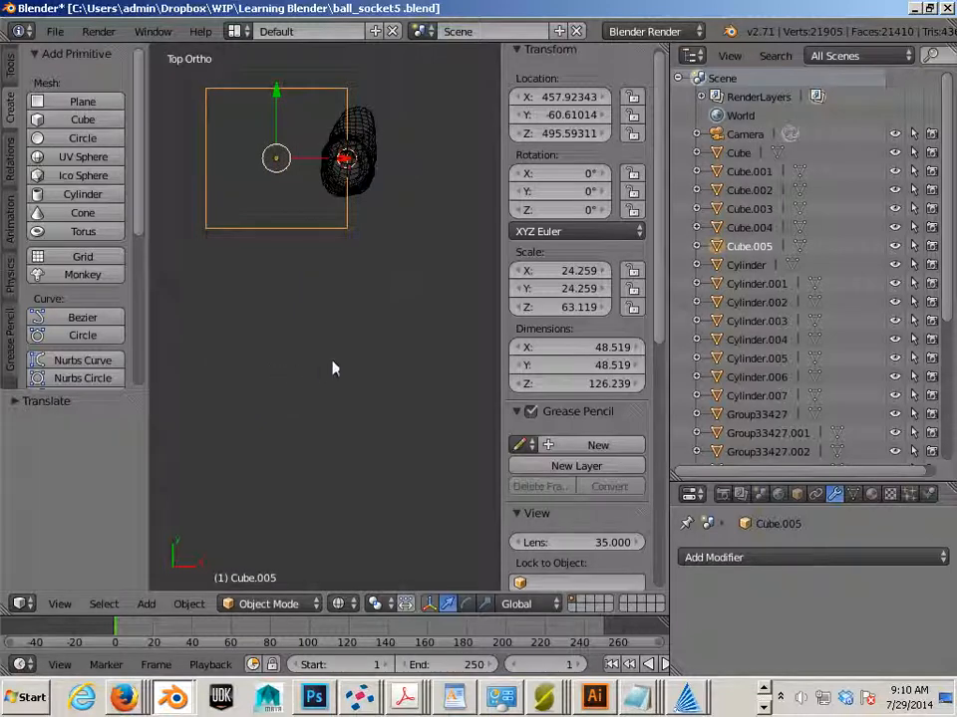
key("shift+d")
right_click(346, 351)
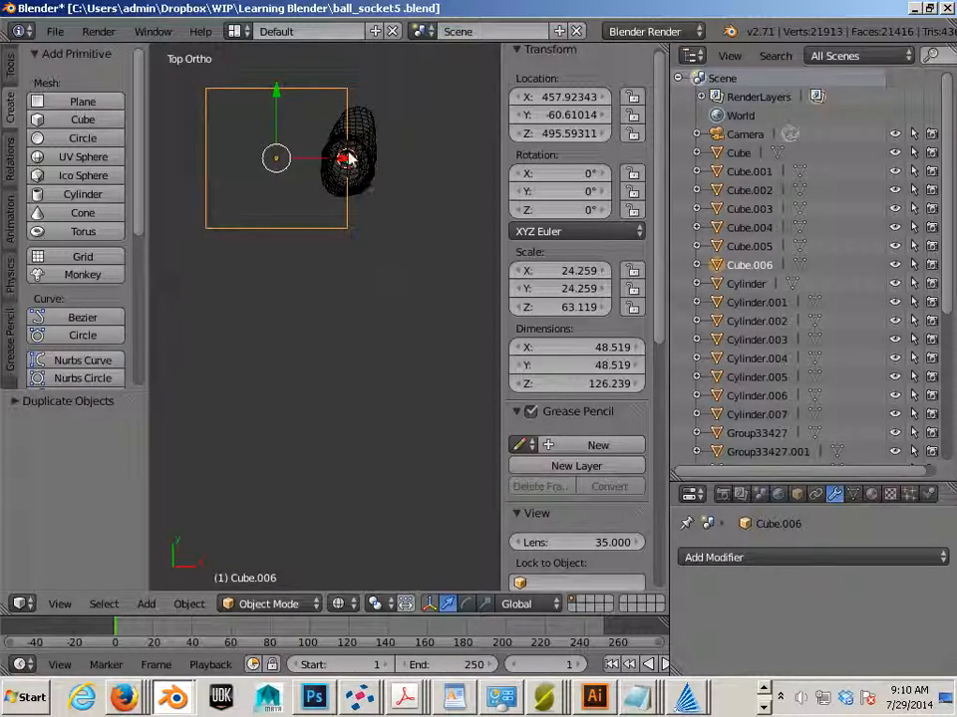
left_click_drag(349, 157, 136, 175)
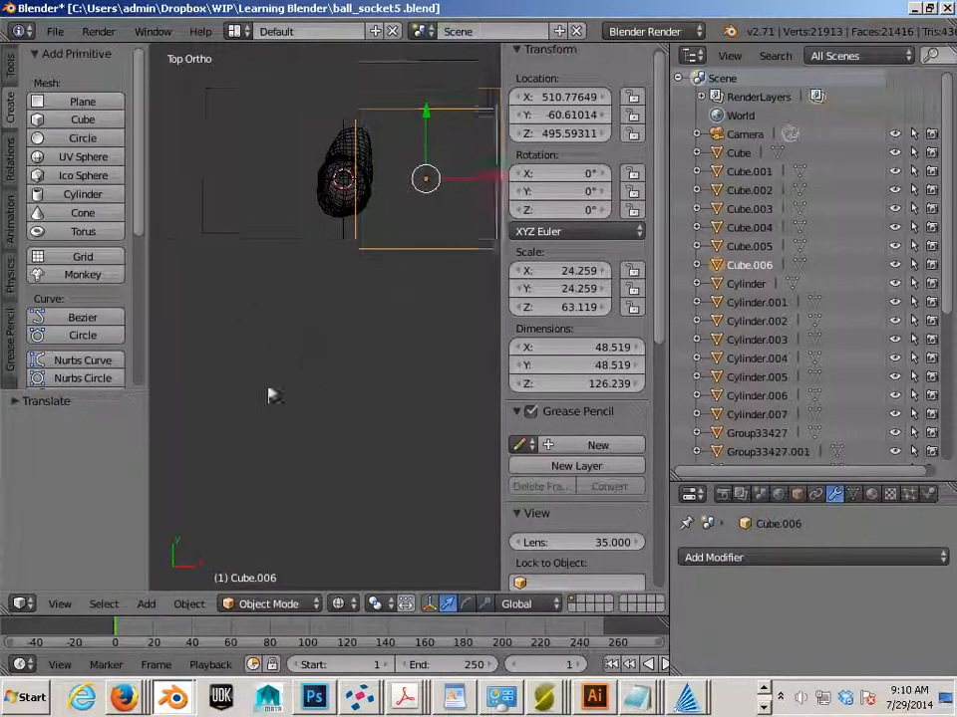
key("KP_Decimal")
Snap the 3D cursor to the duplicate cube's lower inner corner vertex in Edit Mode, then return to Object Mode.
key("Tab")
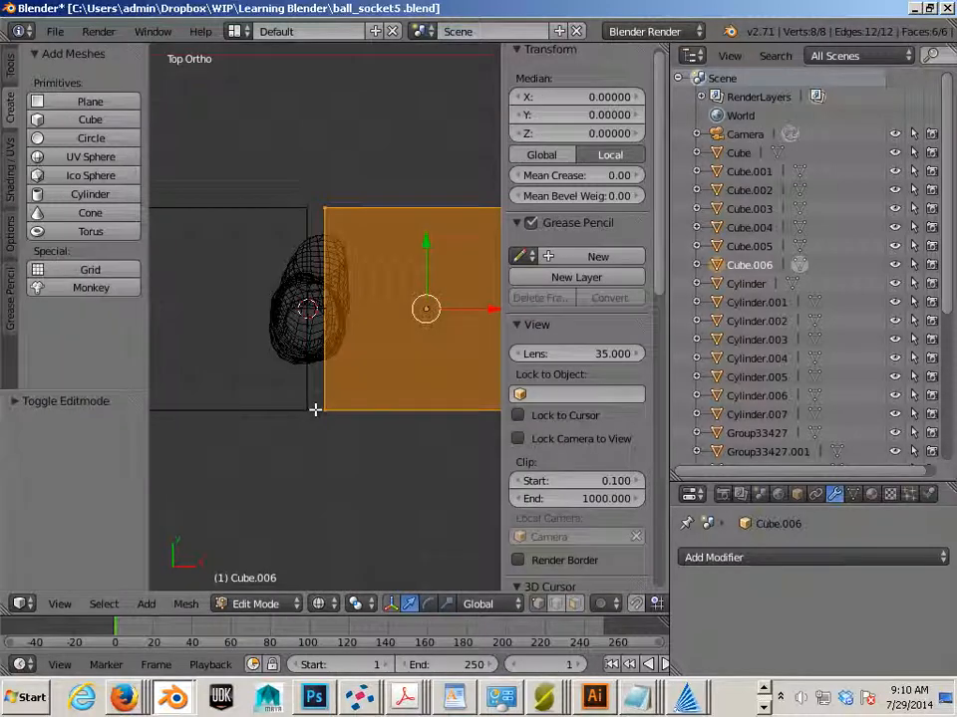
right_click(315, 410)
left_click(185, 604)
mouse_move(302, 482)
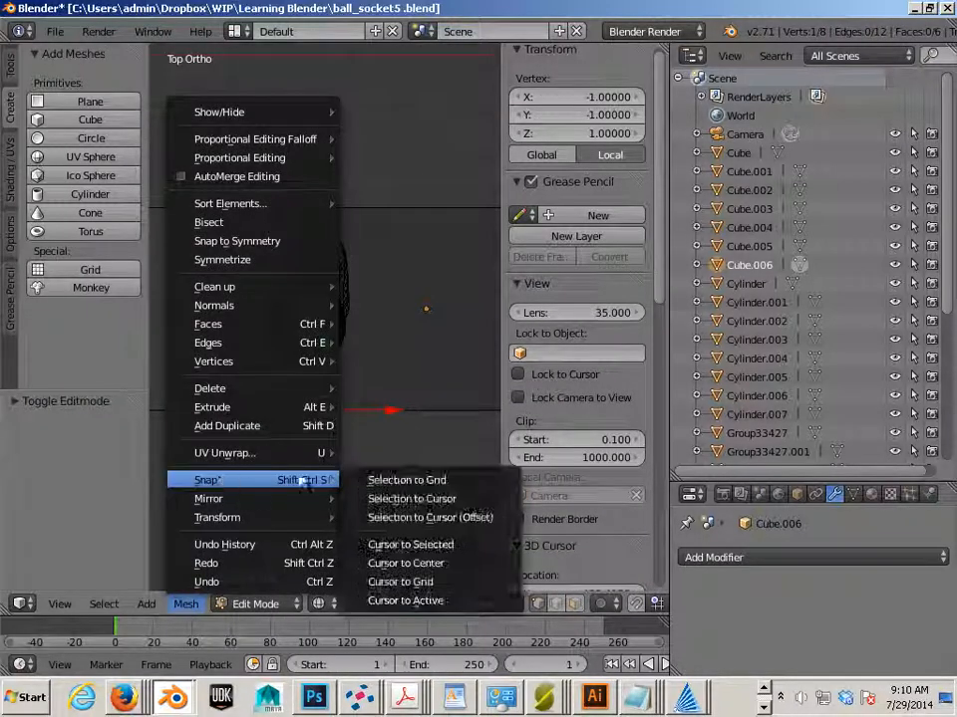
left_click(404, 545)
key("Tab")
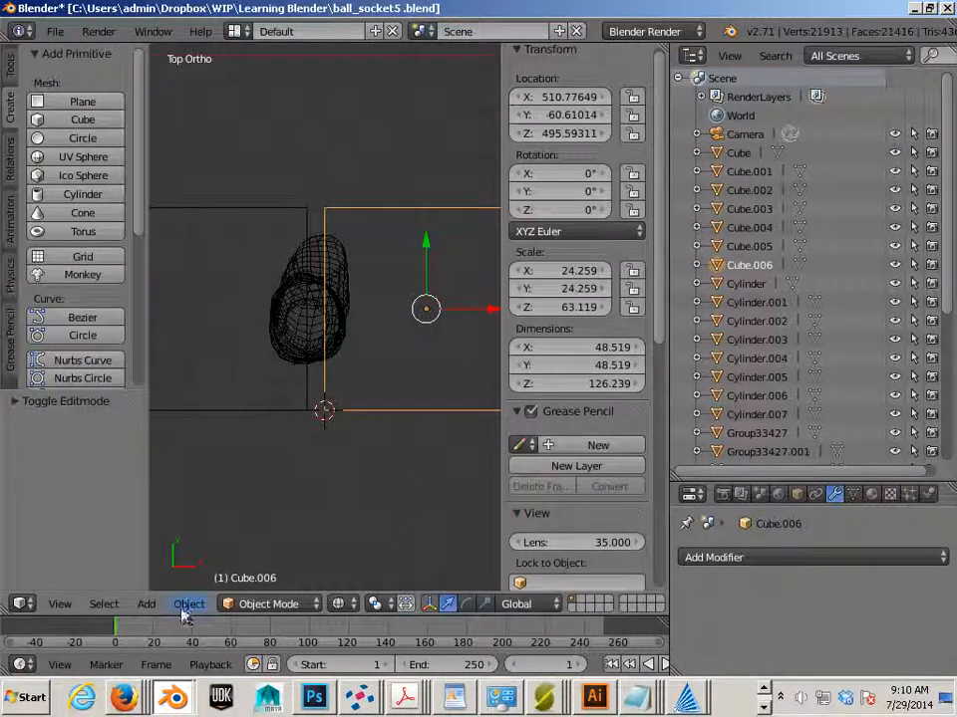
Set the duplicate cube's origin to the 3D cursor.
left_click(186, 605)
mouse_move(200, 517)
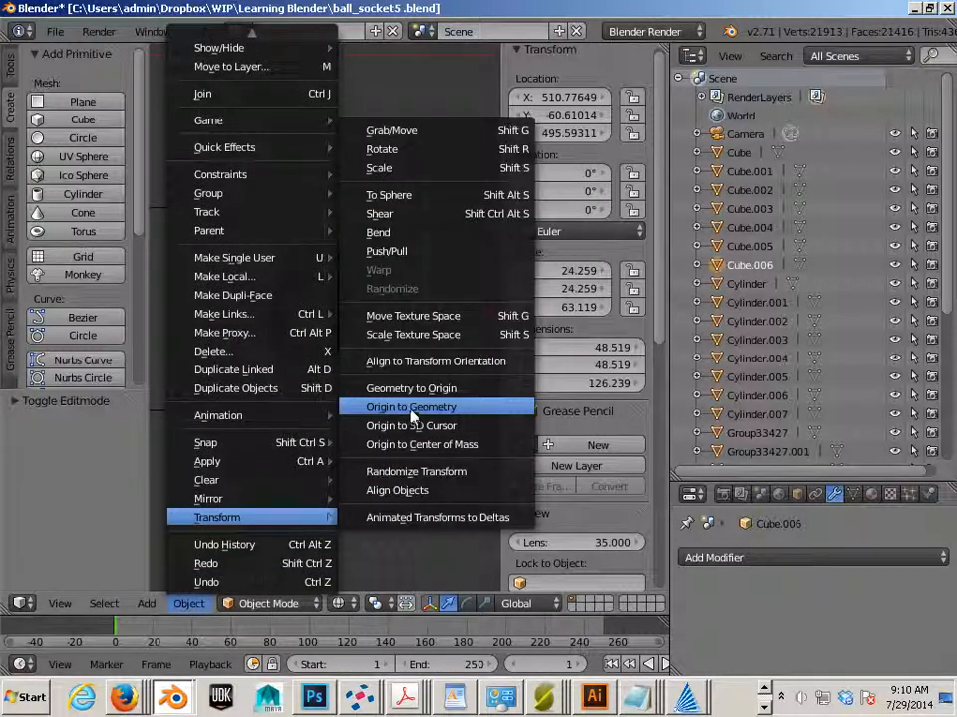
left_click(351, 427)
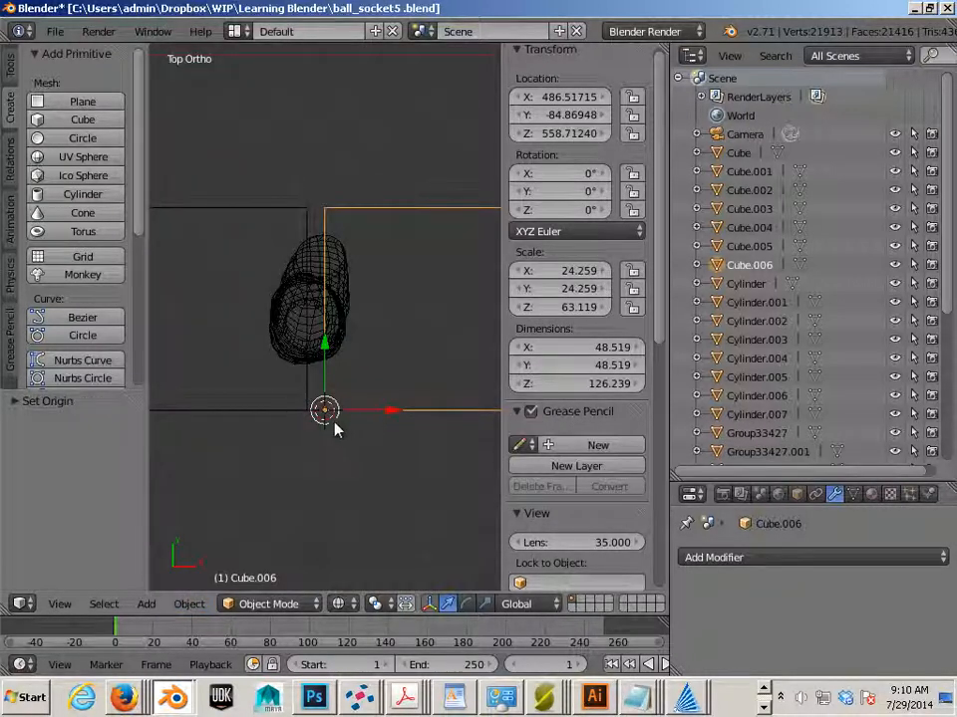
key("Tab")
key("Tab")
Select the original cutting cube and snap the 3D cursor to its lower inner corner vertex.
right_click(286, 410)
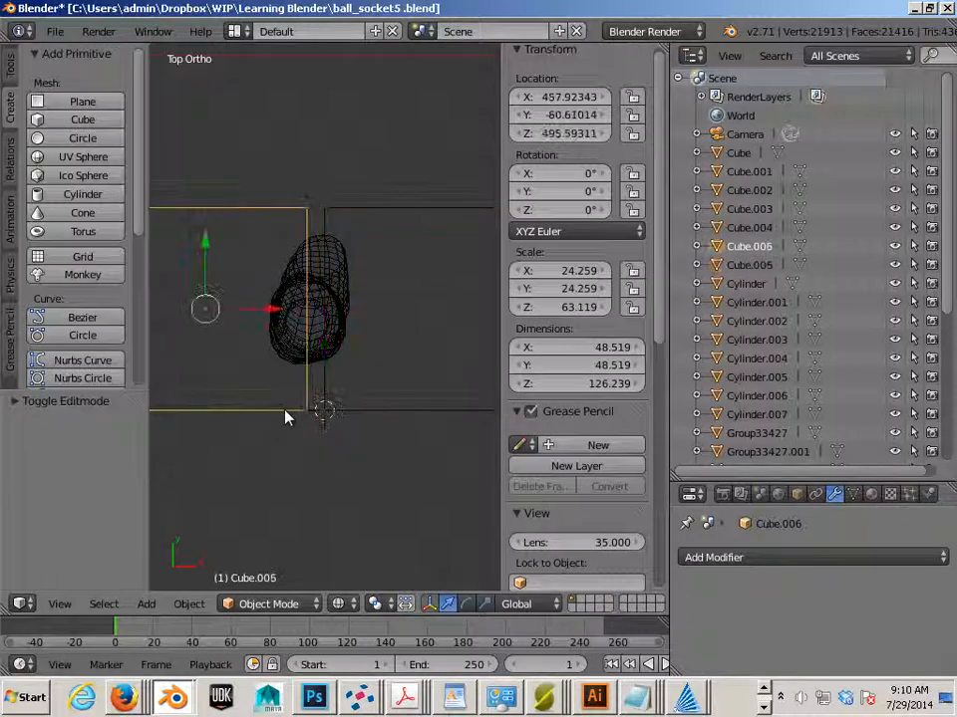
left_click(186, 605)
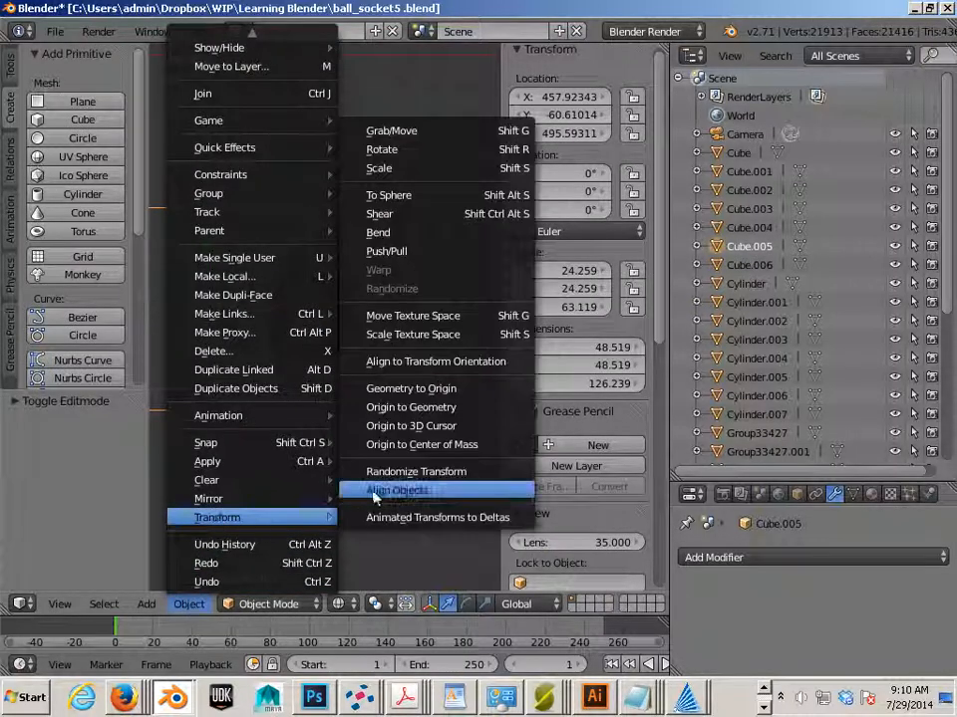
key("Tab")
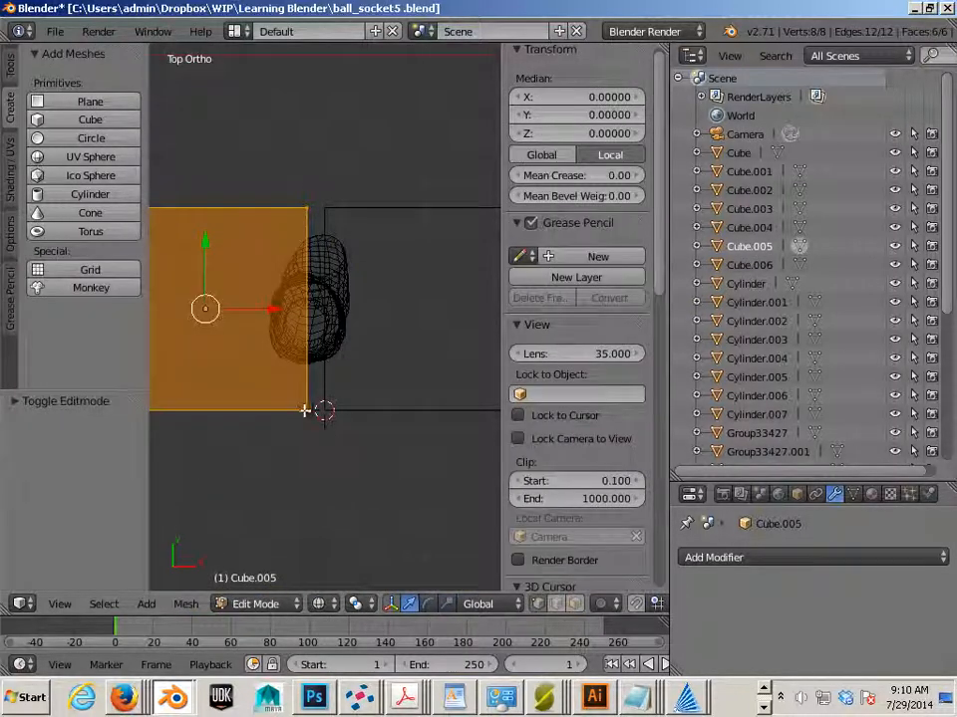
right_click(304, 406)
left_click(186, 605)
mouse_move(222, 480)
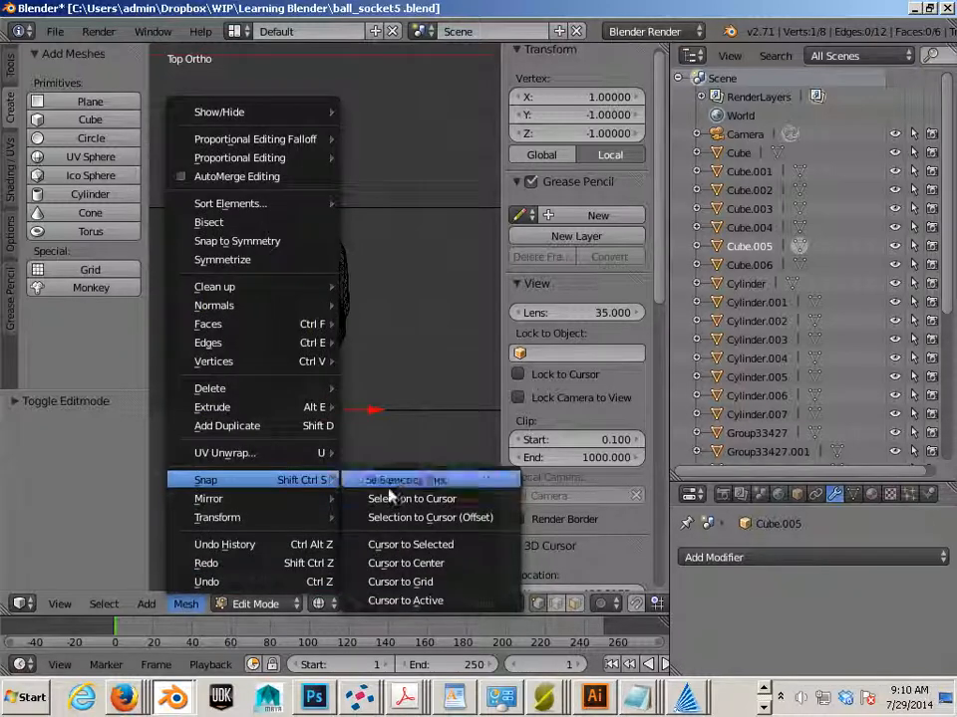
left_click(399, 545)
key("Tab")
Try to set the original cube's origin to the 3D cursor and clear the selection.
left_click(189, 604)
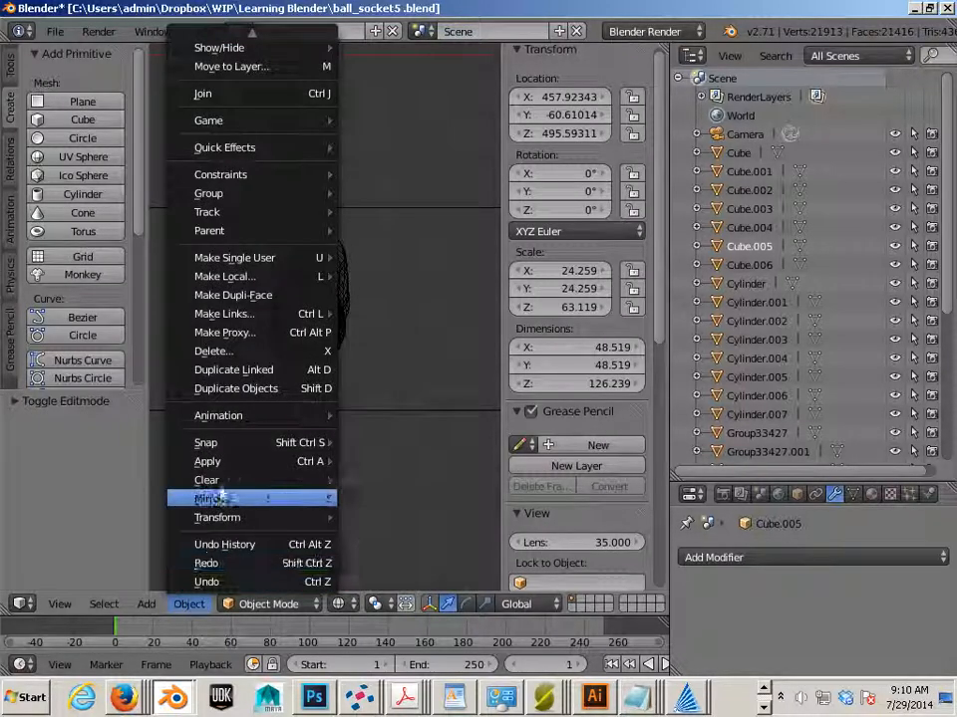
mouse_move(211, 520)
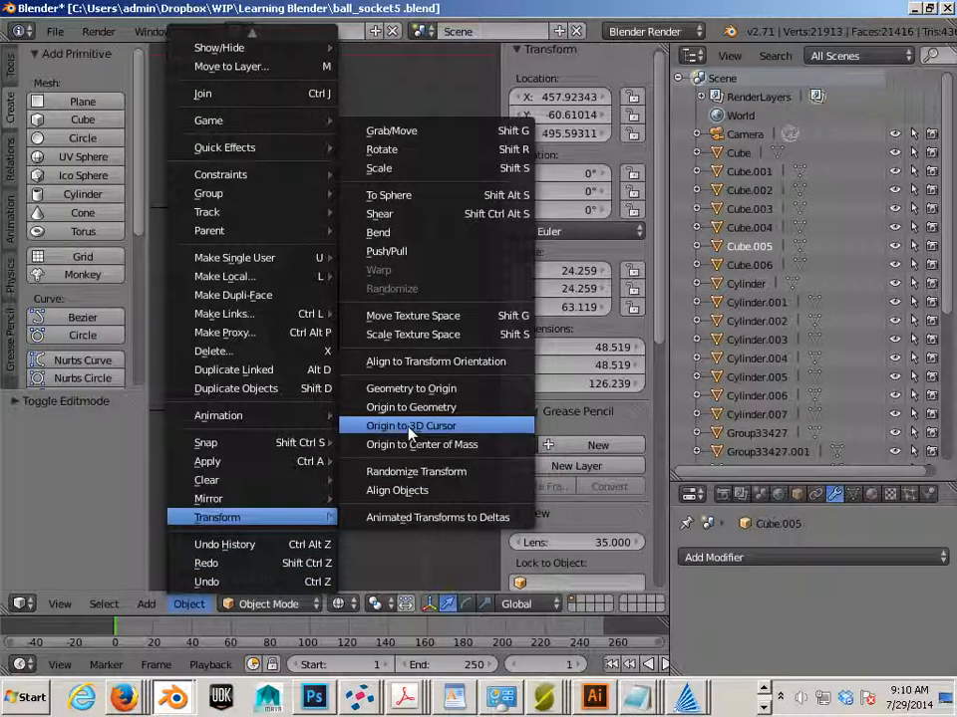
left_click(409, 426)
key("a")
key("Tab")
key("Tab")
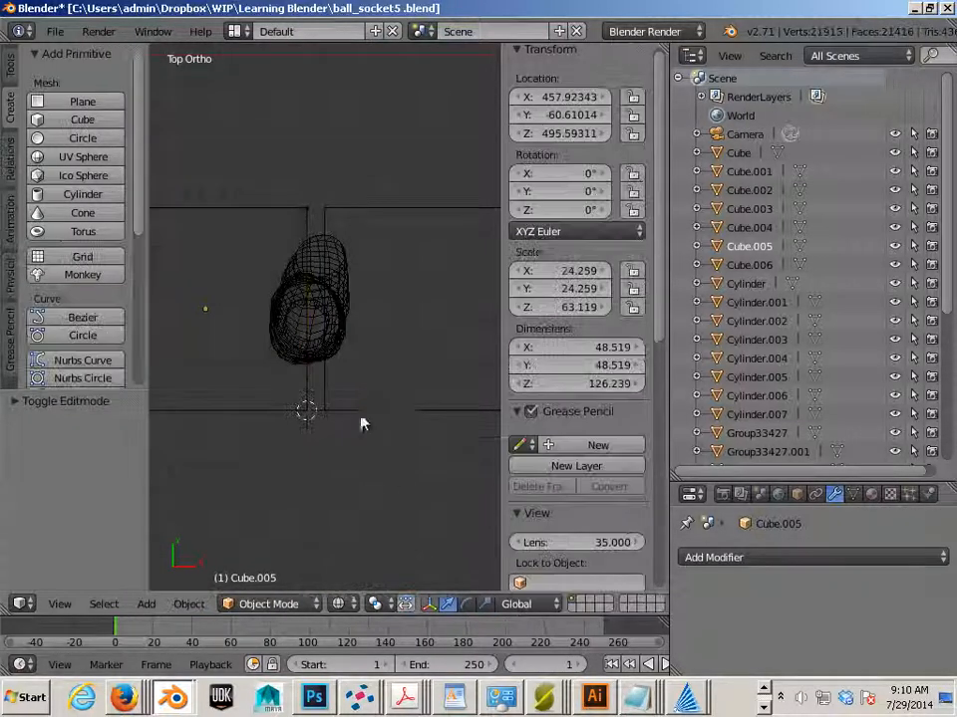
right_click(379, 413)
key("a")
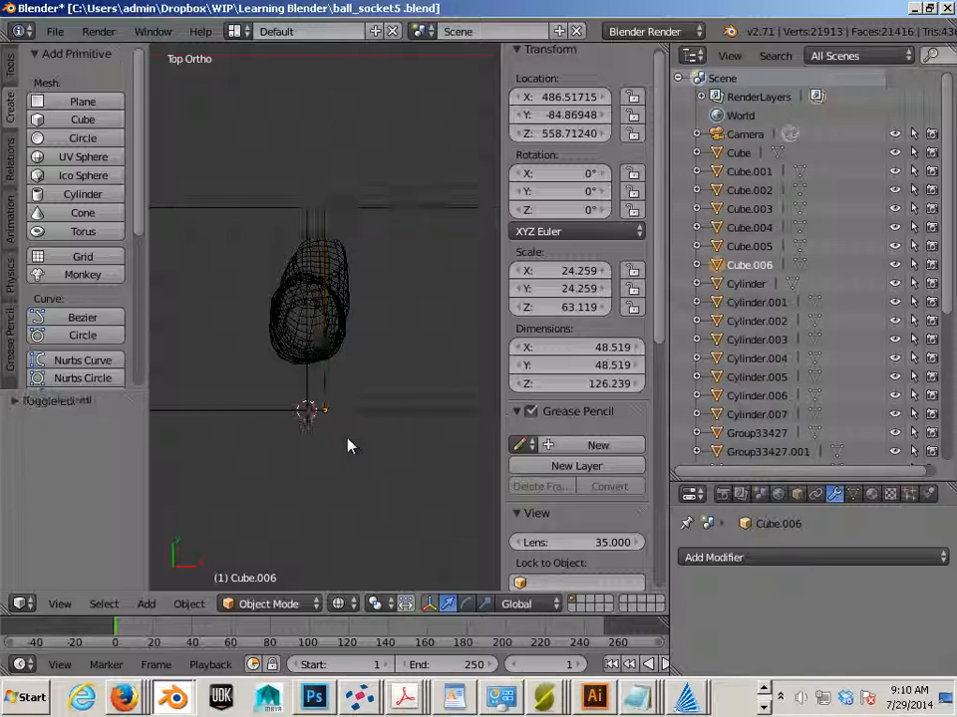
Try to align the duplicate cube by giving it the original cube's X location, 457.92343, and undo the change.
scroll(319, 428, "up", 2)
right_click(295, 417)
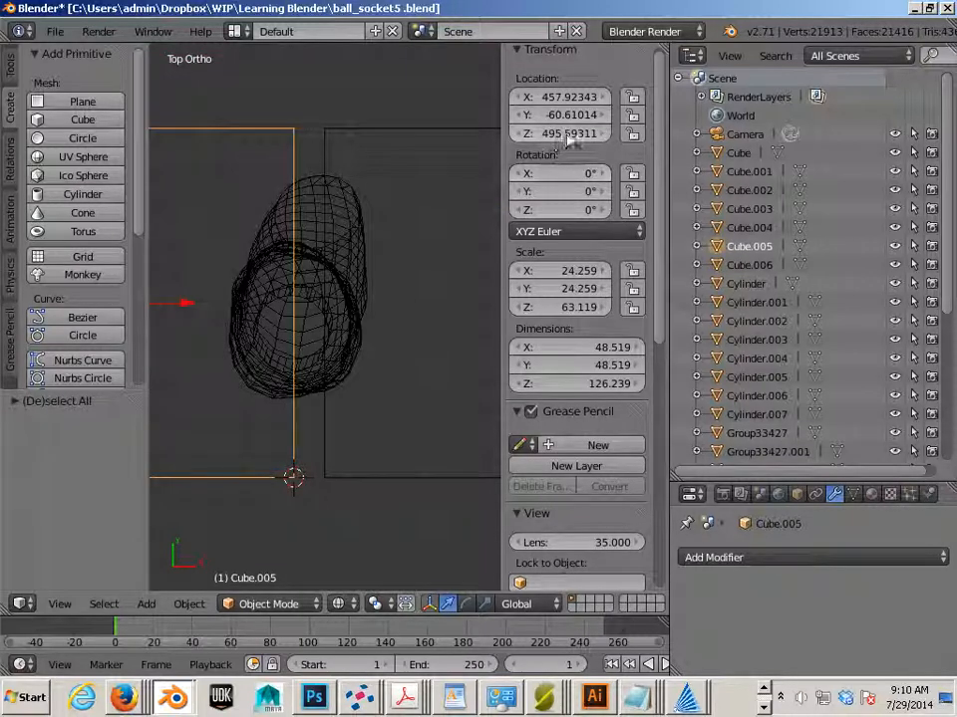
scroll(359, 260, "down", 3)
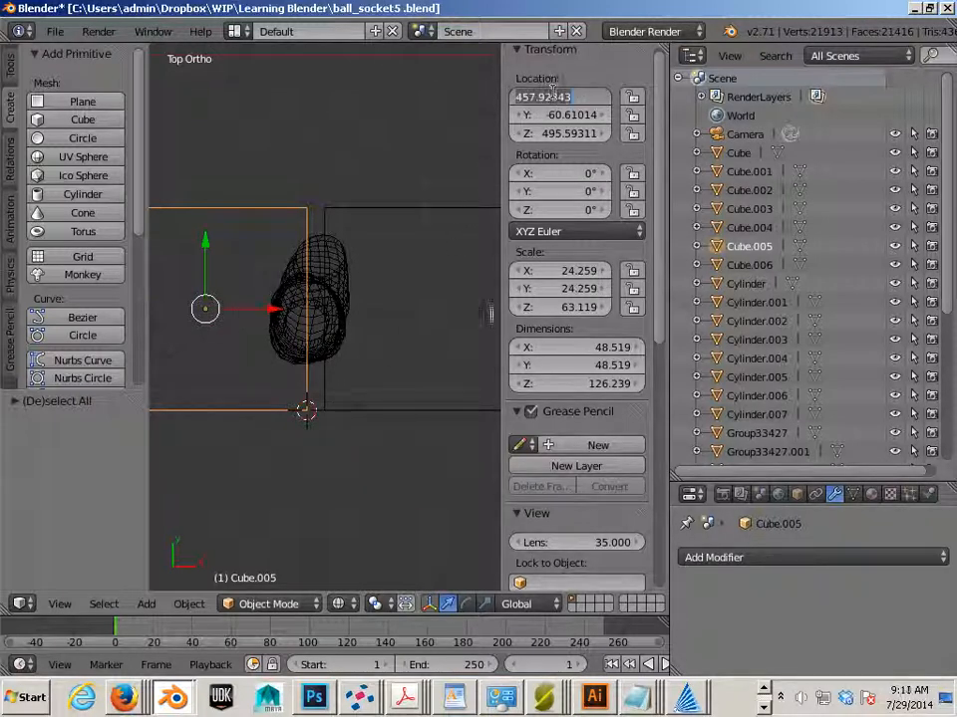
right_click(450, 342)
left_click(565, 99)
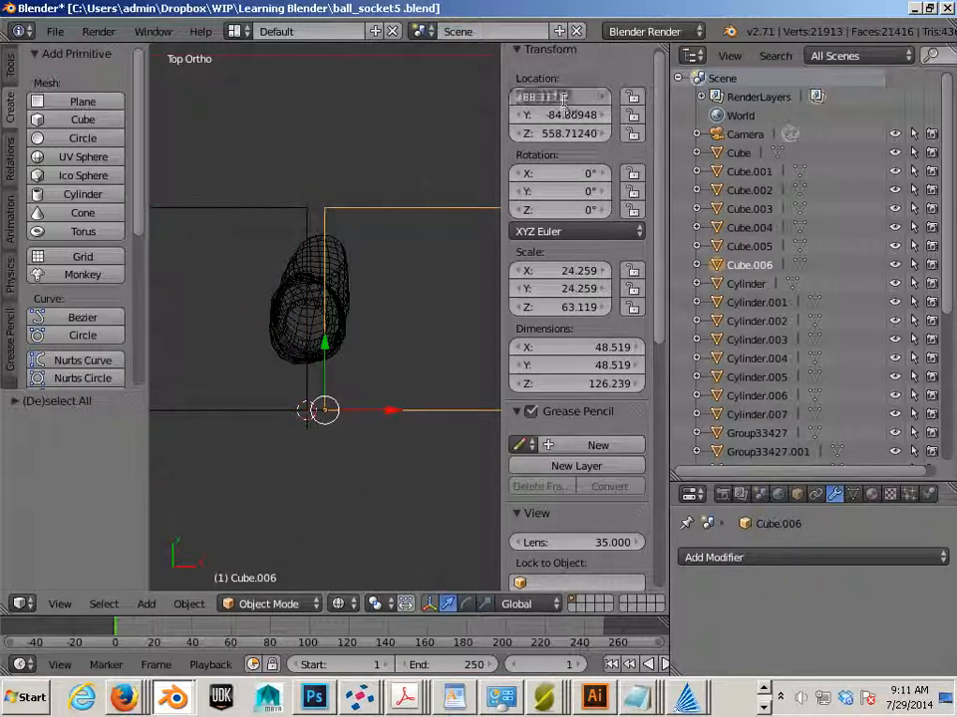
key("Return")
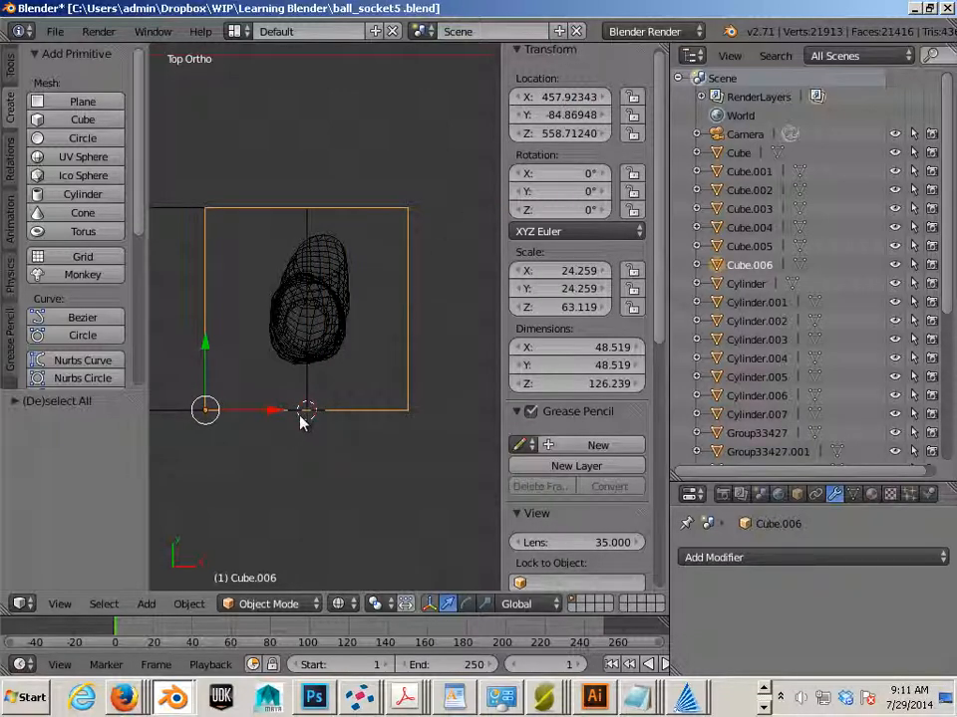
key("ctrl+z")
Select the original cutting cube and move its origin to the 3D cursor at its inner corner.
scroll(325, 440, "up", 3)
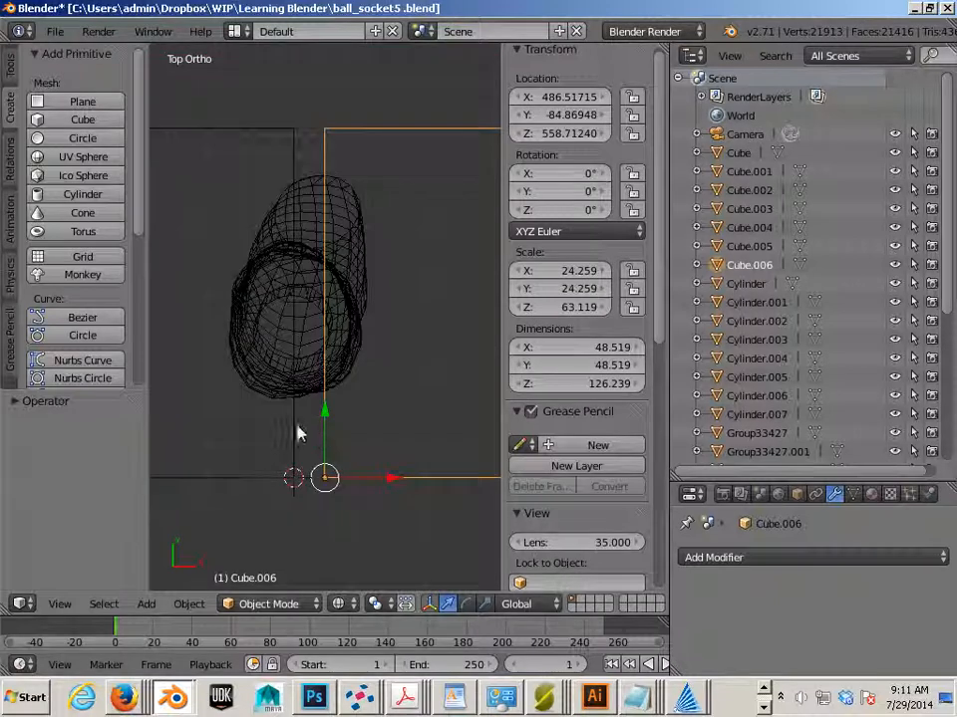
right_click(291, 477)
scroll(267, 486, "down", 2)
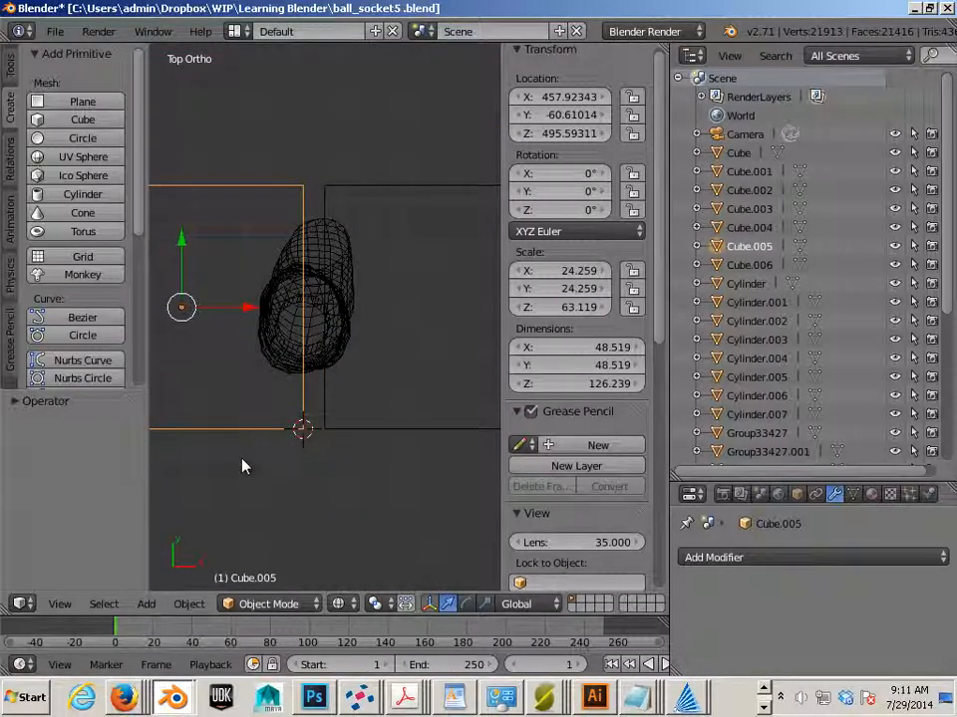
left_click(188, 604)
mouse_move(213, 517)
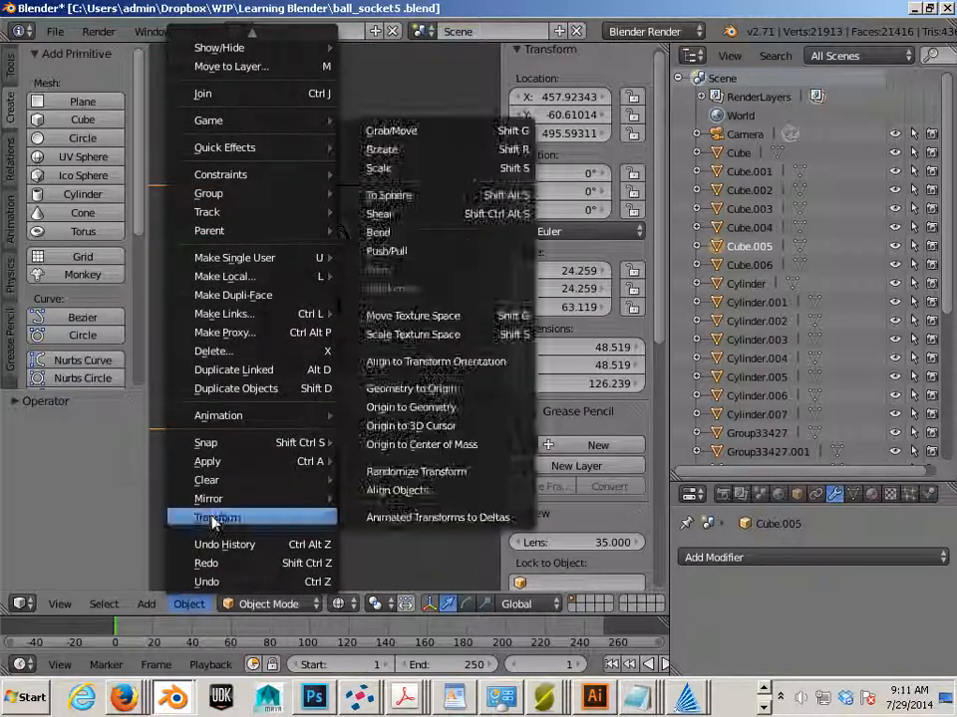
left_click(408, 445)
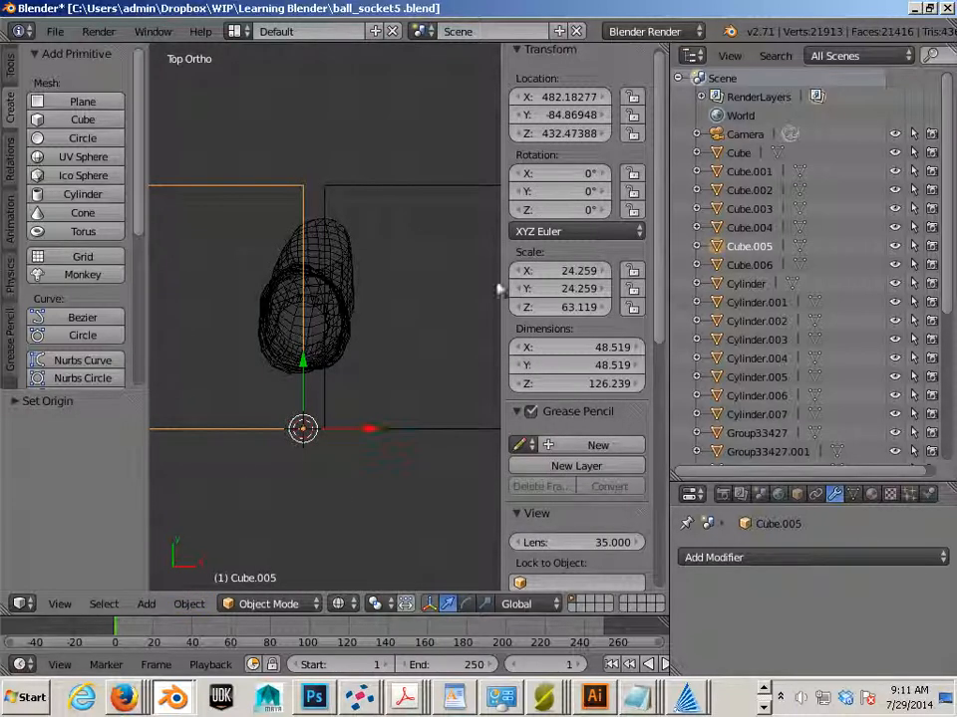
Copy the original cube's X location to the duplicate, setting it to 482.18277 so their inner faces meet.
left_click(561, 97)
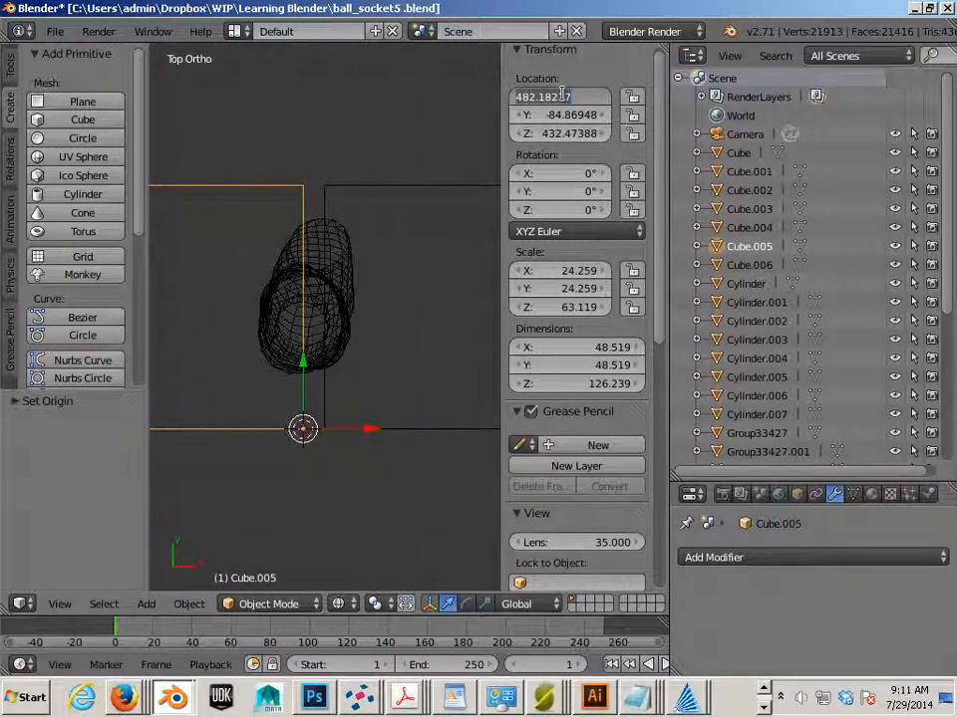
right_click(454, 435)
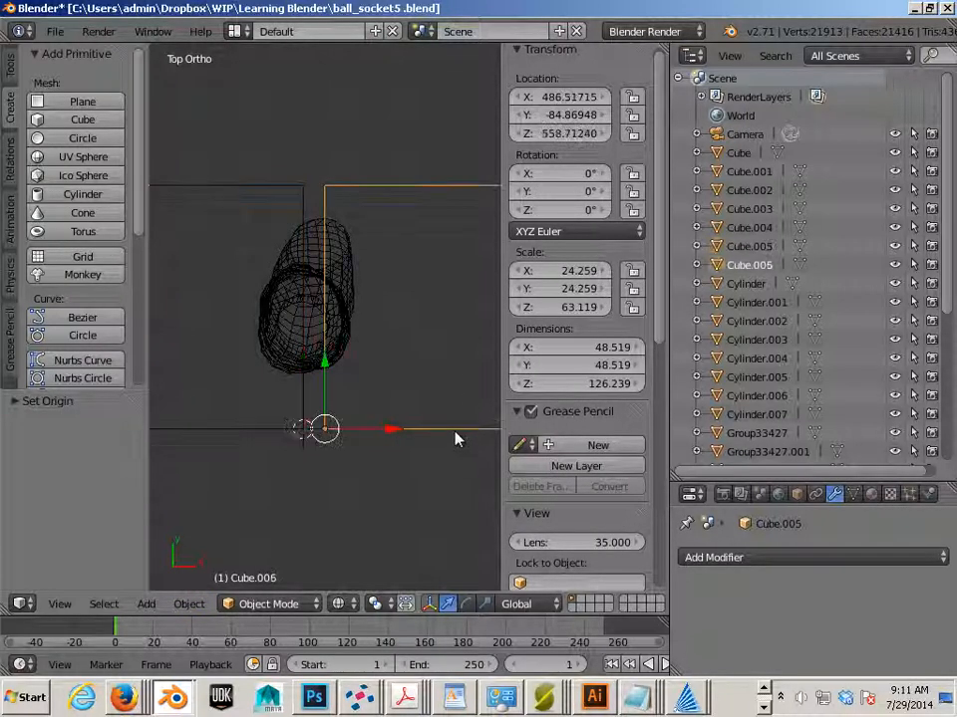
left_click(565, 97)
key("Return")
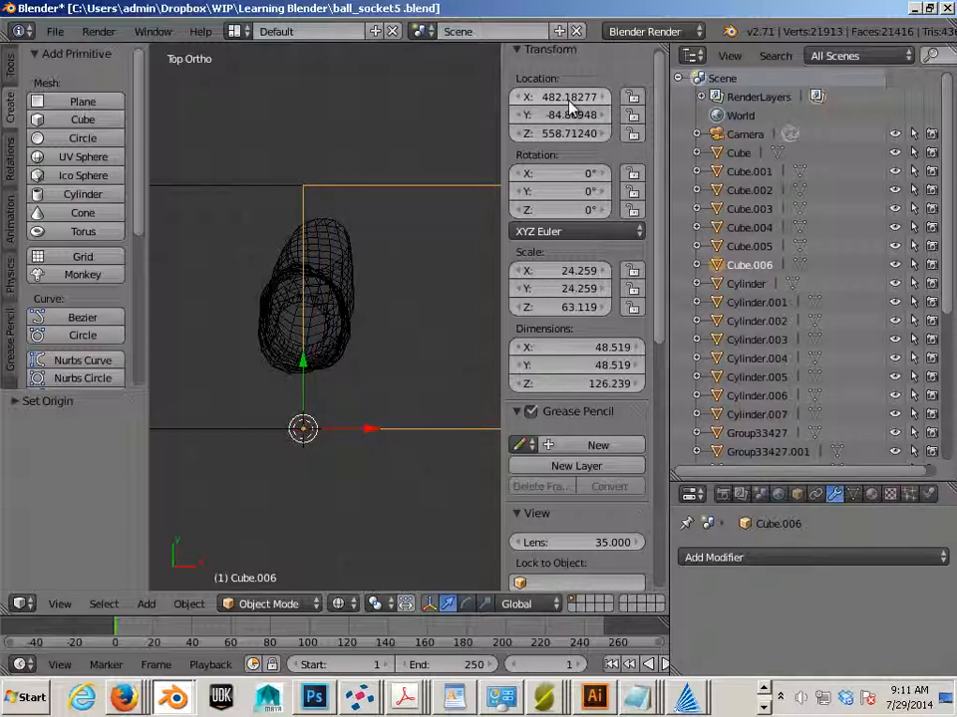
Select the forearm piece with both cutting cubes, duplicate them, and move the copies along Y until the active cube is at about -15.26.
key("a")
scroll(395, 454, "down", 4)
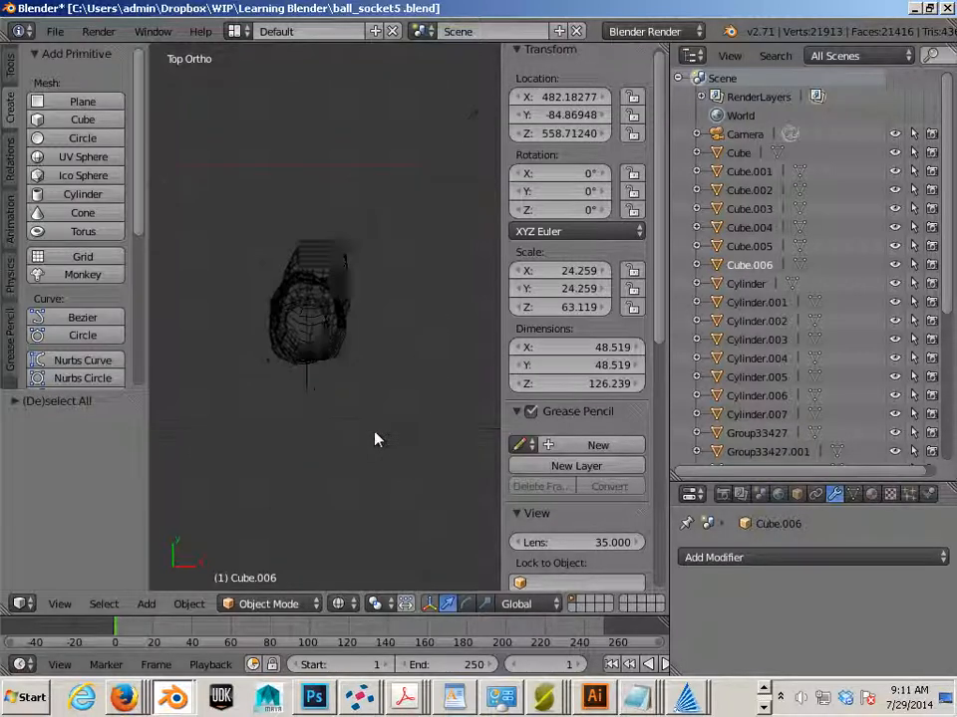
left_click_drag(365, 385, 363, 384)
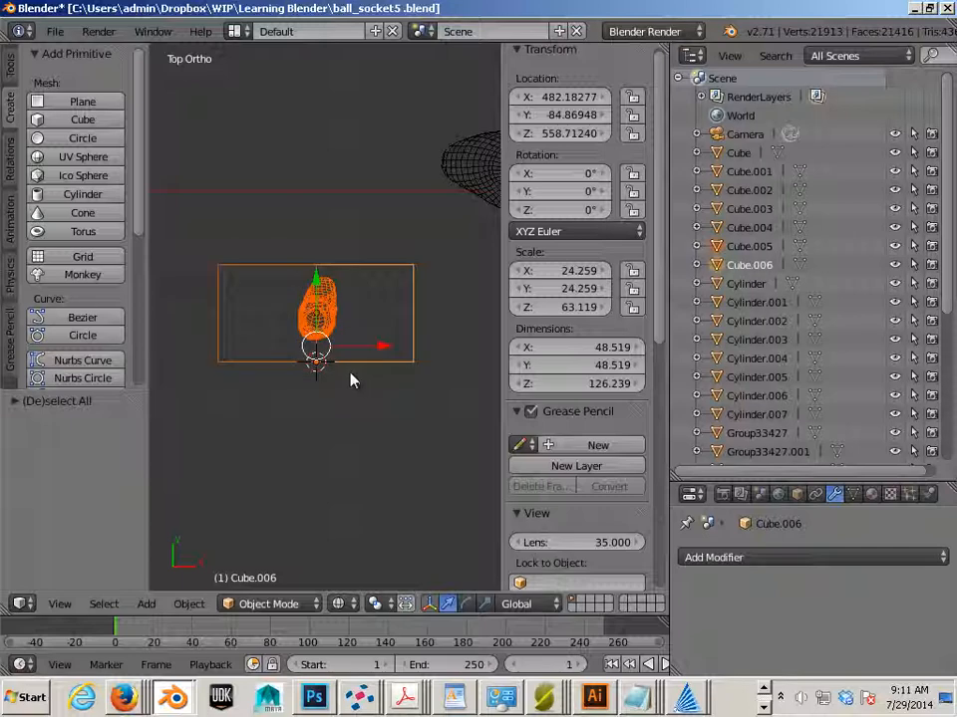
key("shift+d")
right_click(349, 371)
key("g")
key("y")
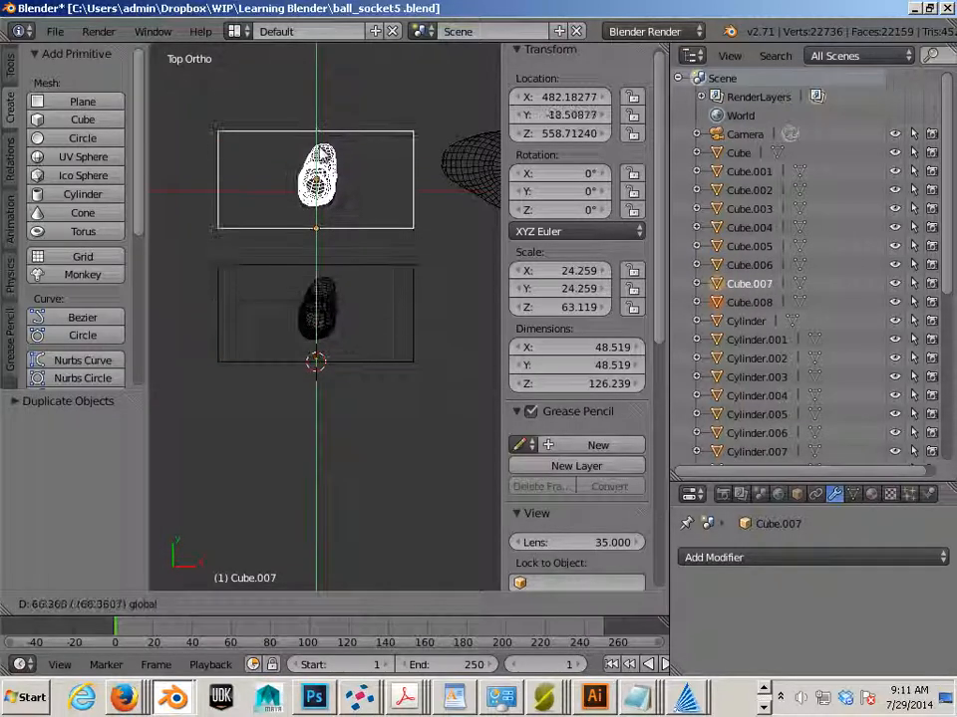
left_click(324, 146)
Duplicate the copied forearm and cubes again and move the new set along Y until the active cube is at about 95.59.
scroll(334, 366, "down", 3)
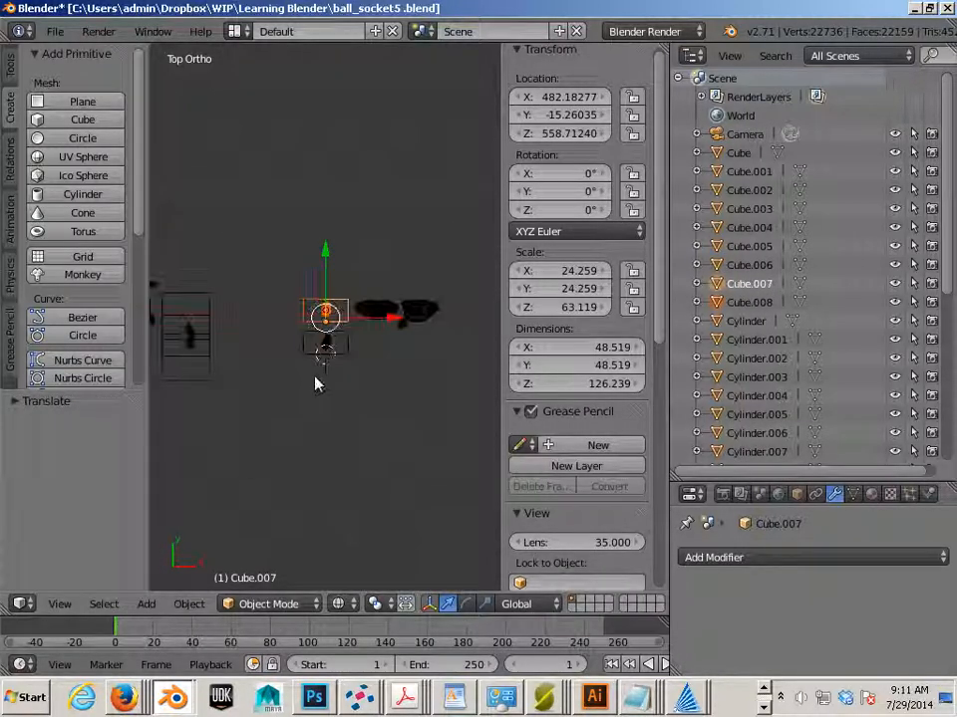
key("shift+d")
right_click(316, 375)
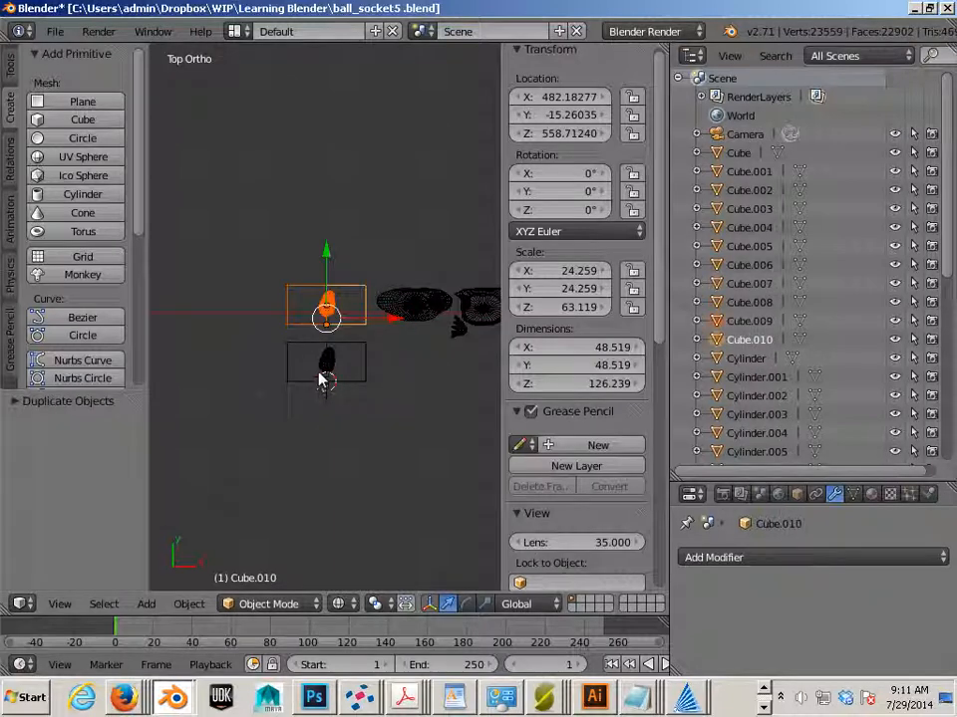
left_click_drag(325, 250, 323, 160)
middle_click_drag(328, 279, 328, 336, "shift")
scroll(348, 348, "up", 3)
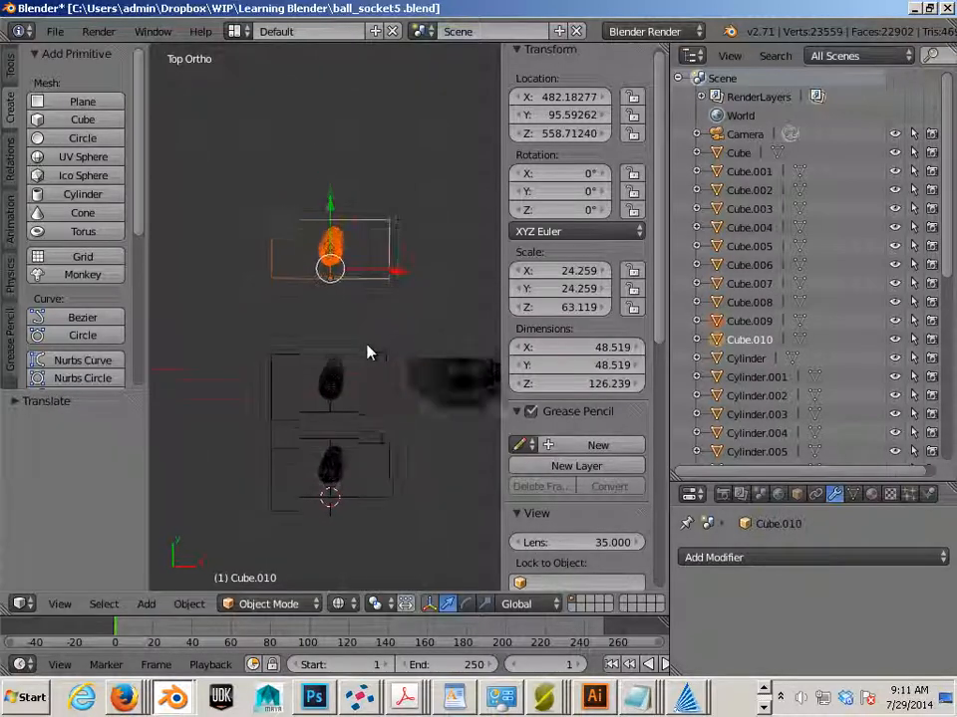
Delete the right-hand cutting cube of the upper set and the left-hand cutting cube of the middle set.
key("x")
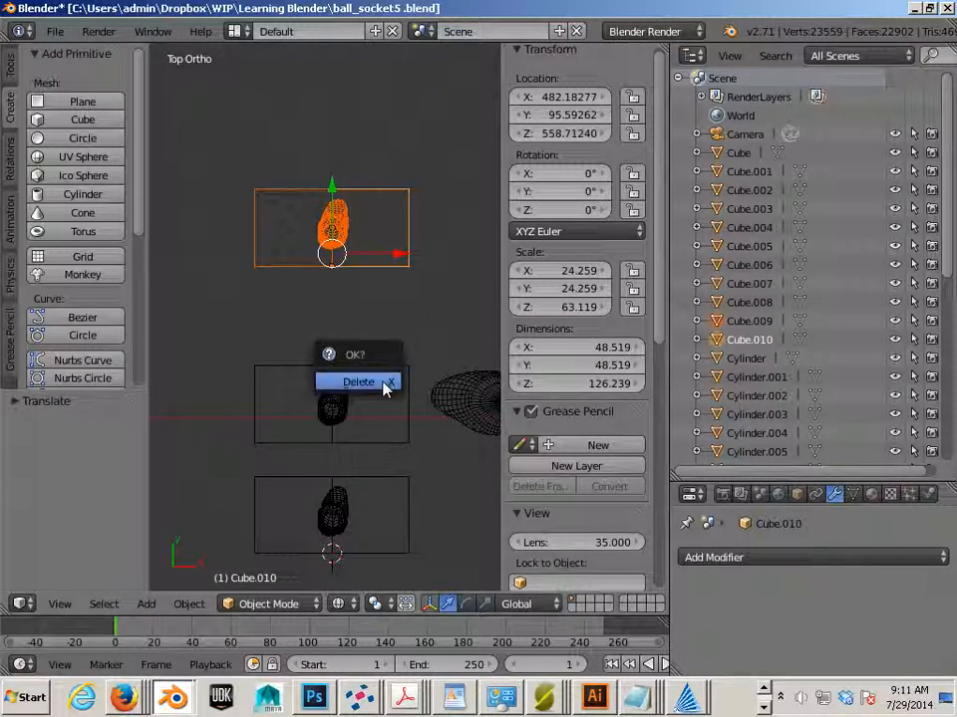
key("x")
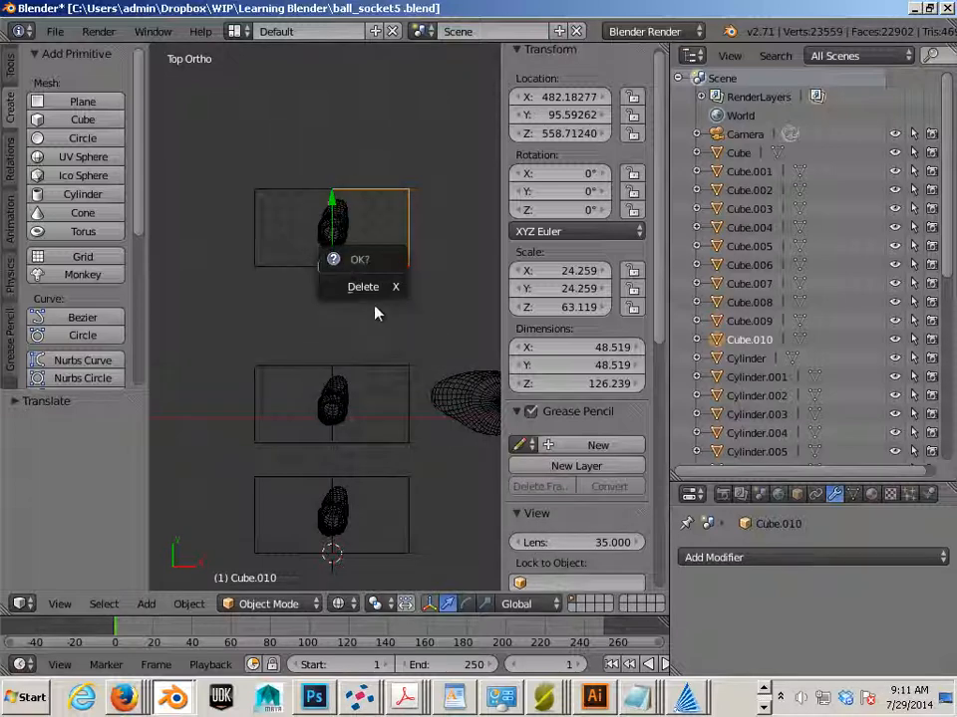
key("Return")
right_click(305, 374)
key("x")
left_click(304, 367)
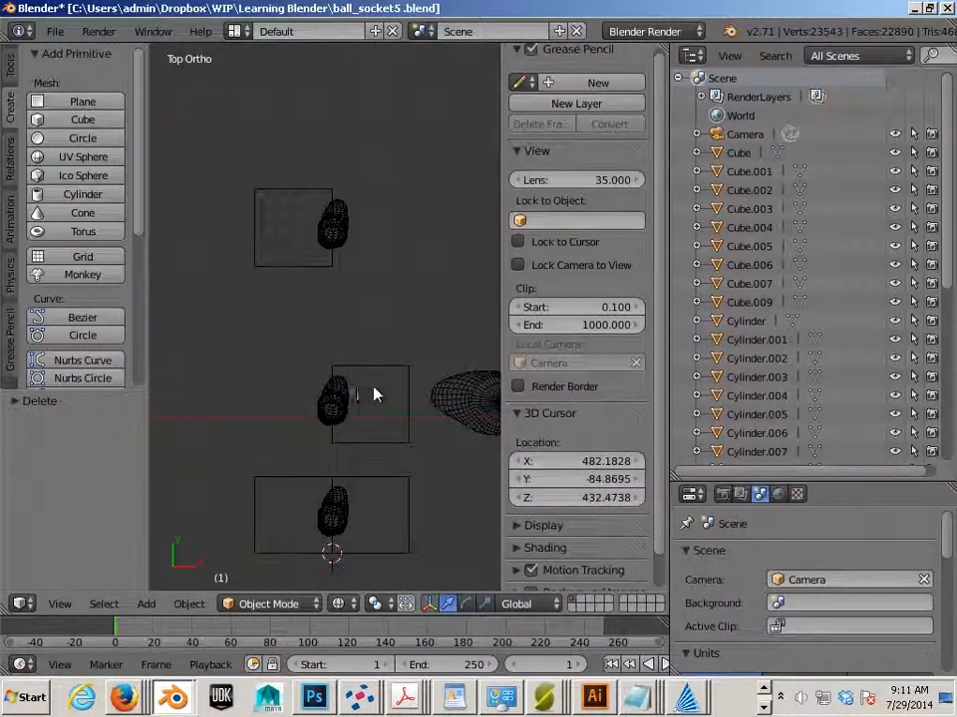
Cut the middle forearm copy with a Boolean modifier set to Difference against Cube.007 and apply it.
right_click(347, 402)
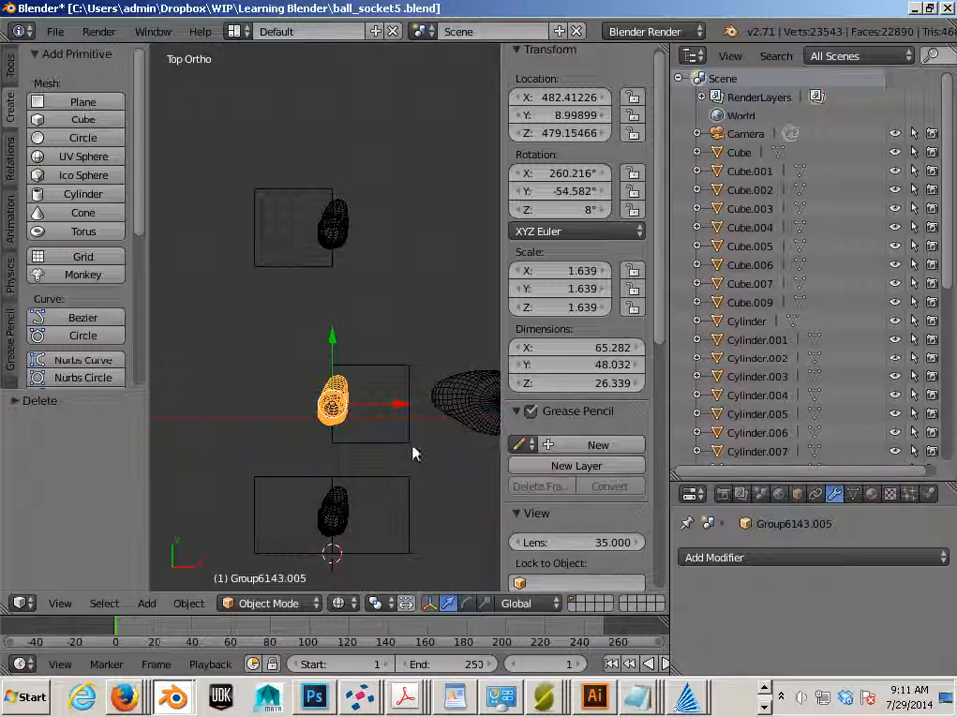
middle_click_drag(383, 441, 363, 407, "shift")
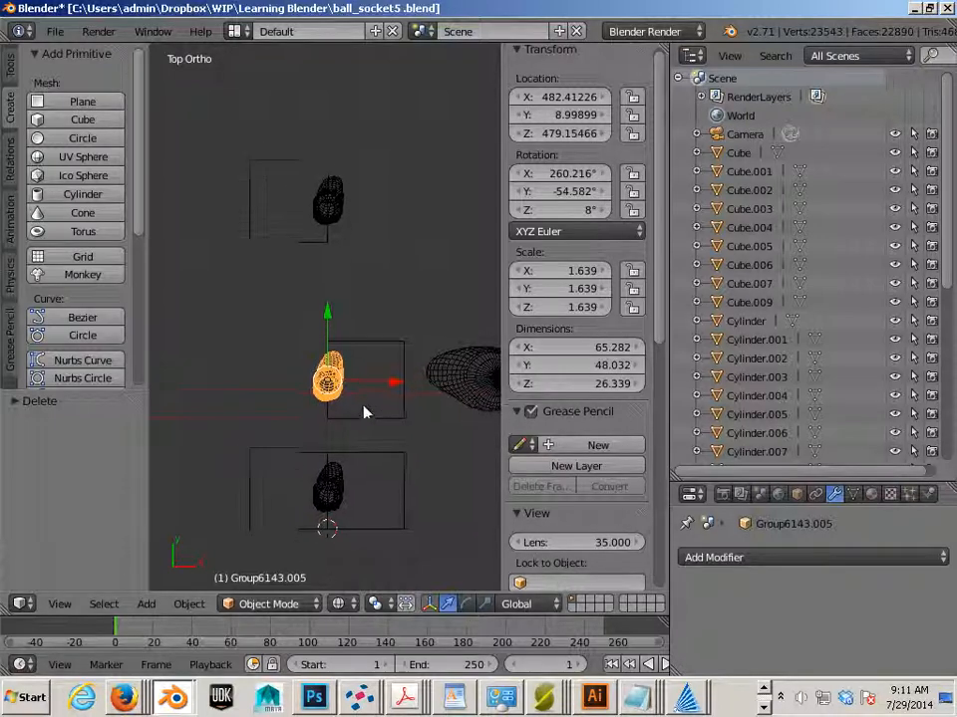
scroll(364, 410, "up", 1)
scroll(369, 430, "up", 1)
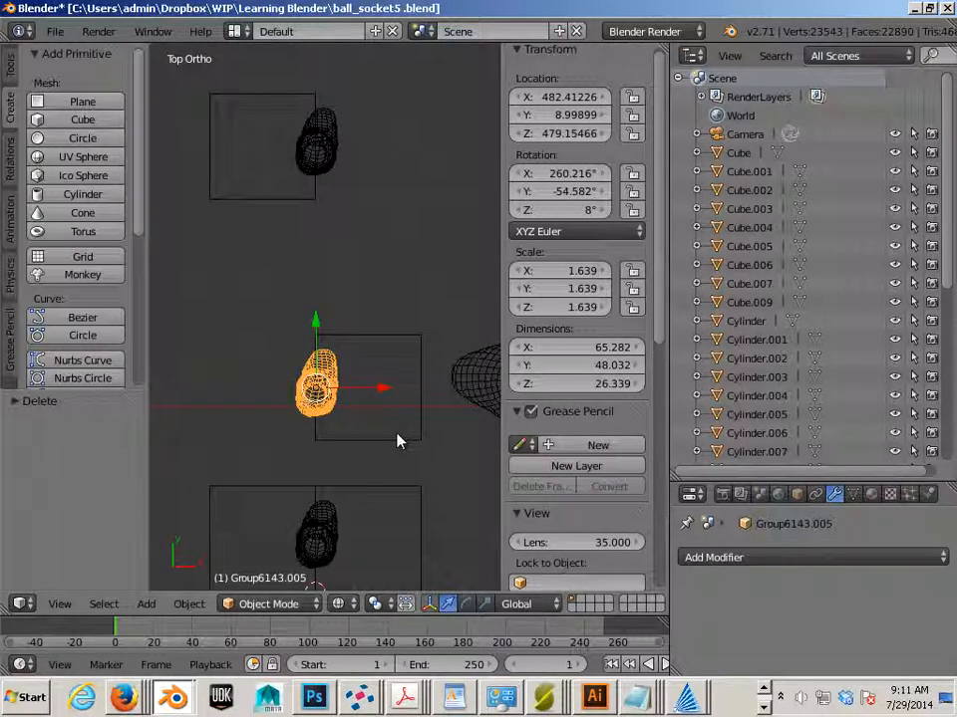
right_click(396, 441)
right_click(303, 391)
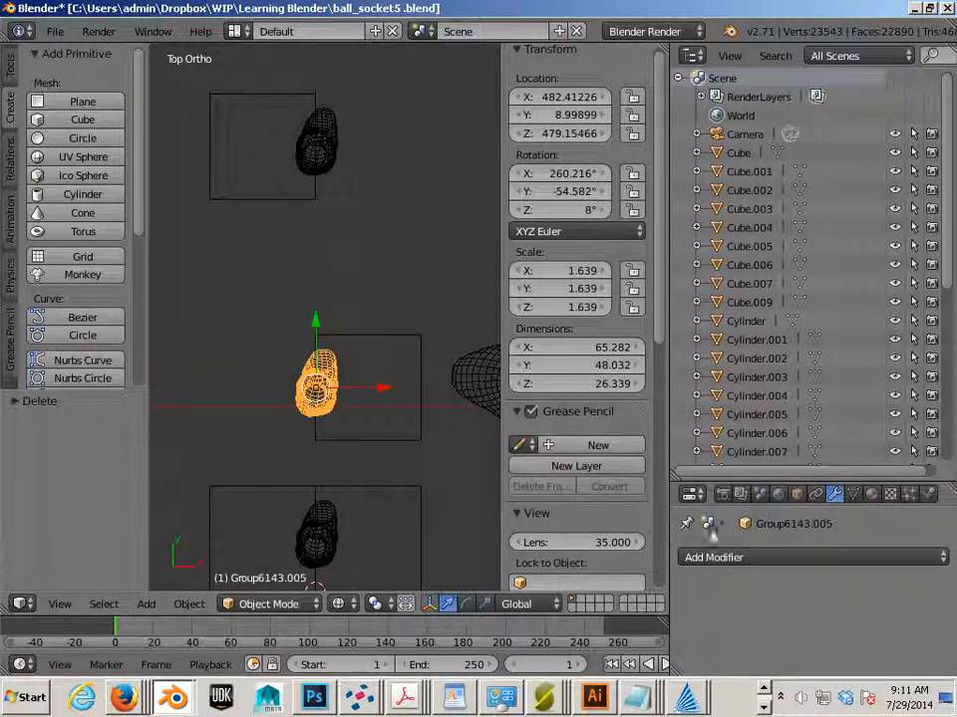
left_click(738, 558)
left_click(578, 268)
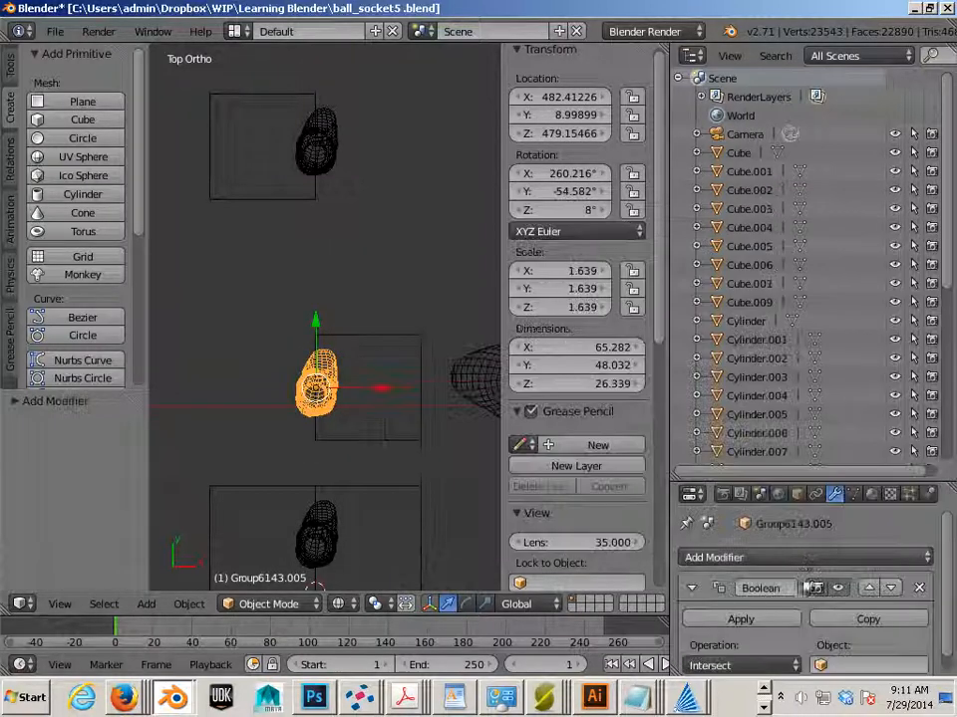
left_click(768, 665)
left_click(758, 603)
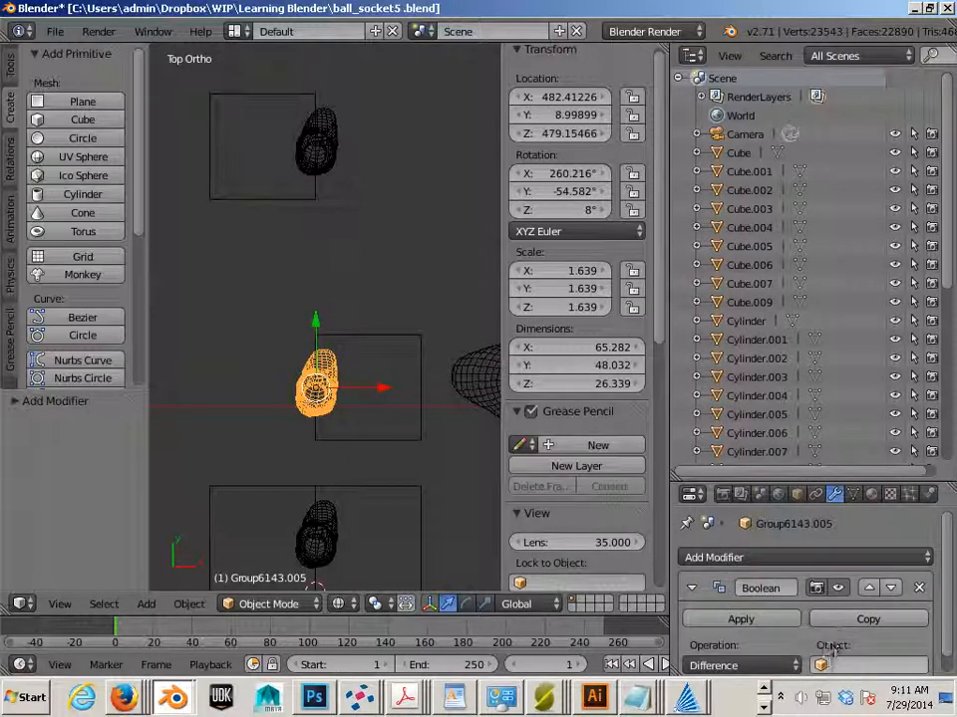
left_click(872, 664)
left_click(800, 601)
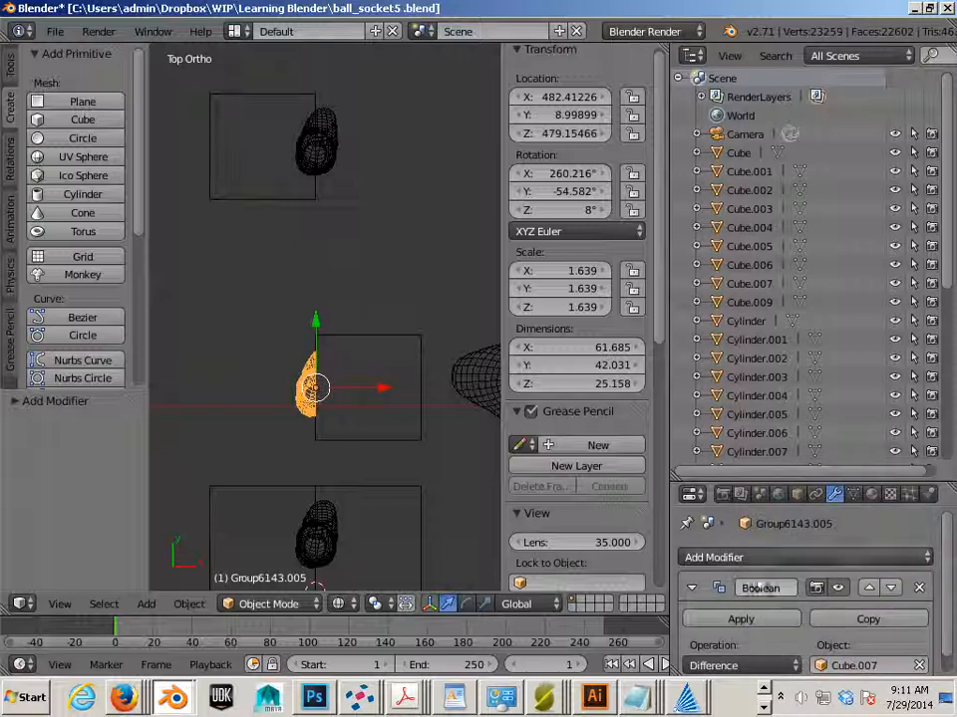
left_click(749, 623)
Cut the upper forearm copy with a Boolean modifier set to Difference against Cube.009 and apply it.
left_click(269, 200)
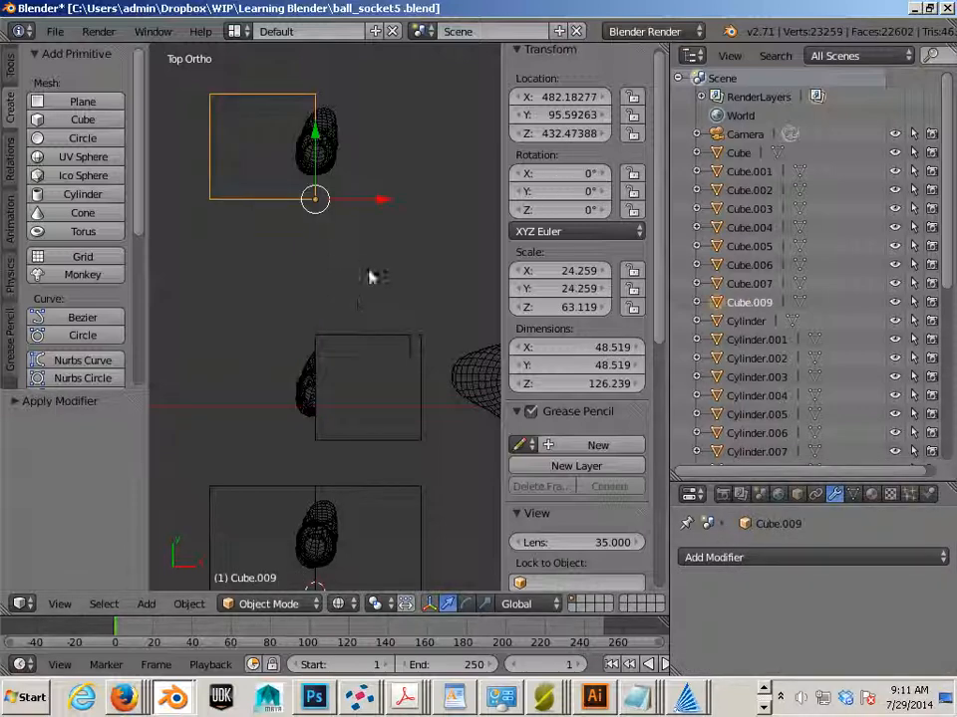
right_click(335, 154)
left_click(715, 557)
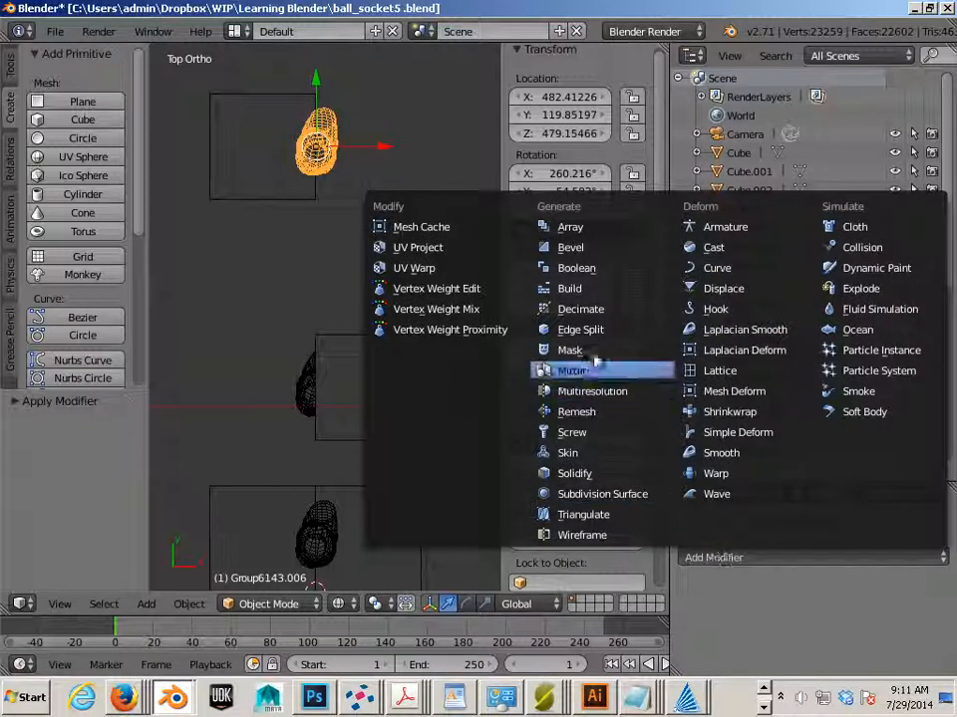
left_click(583, 269)
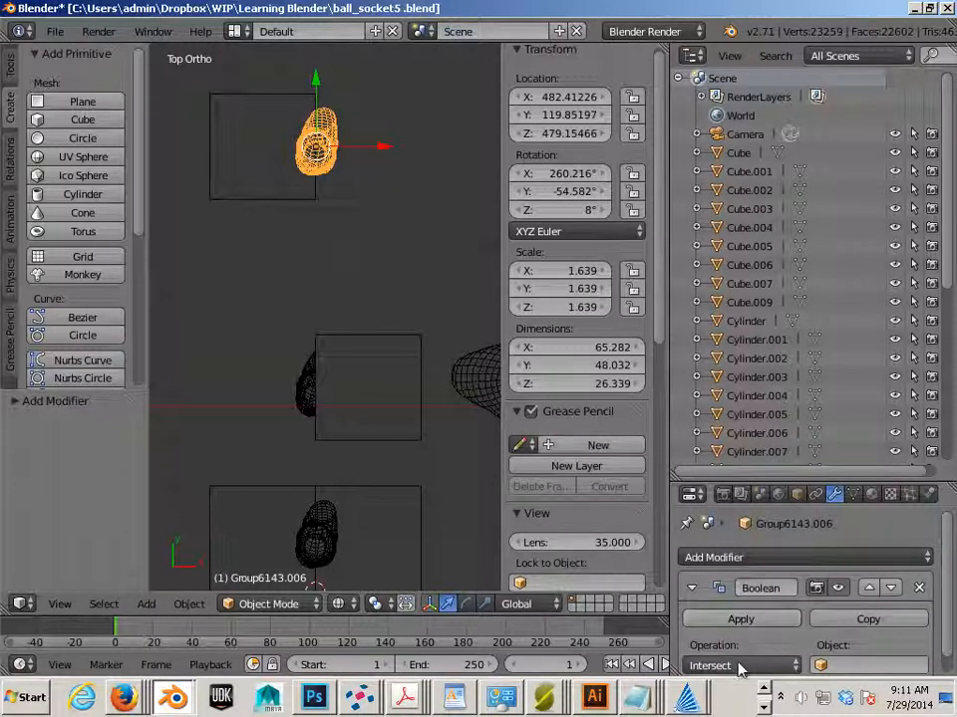
left_click(743, 666)
left_click(727, 602)
left_click(842, 666)
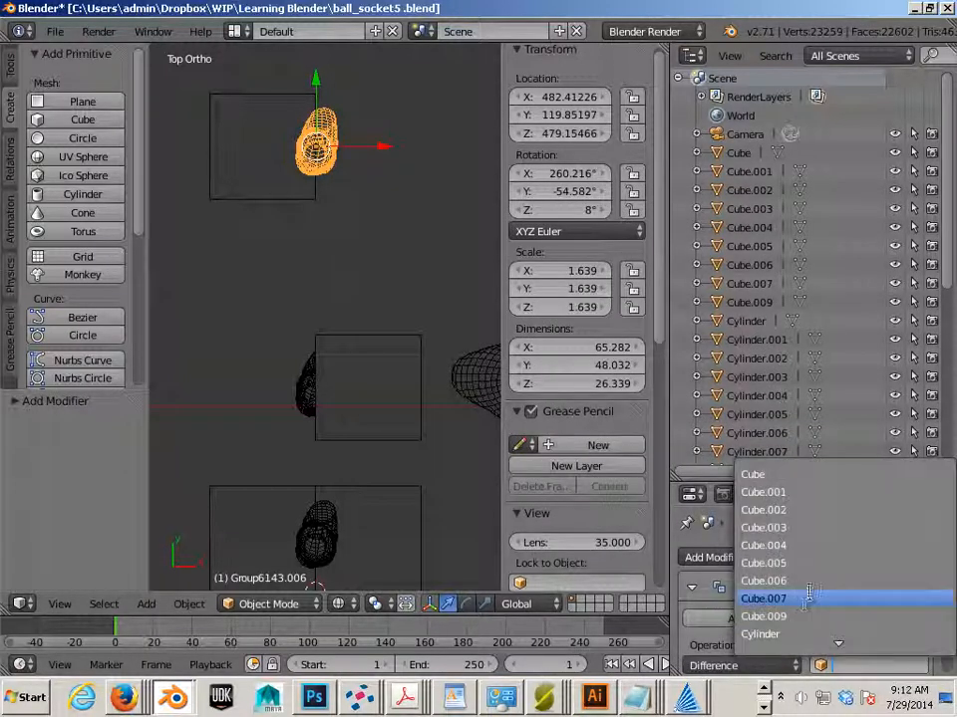
left_click(787, 617)
left_click(780, 620)
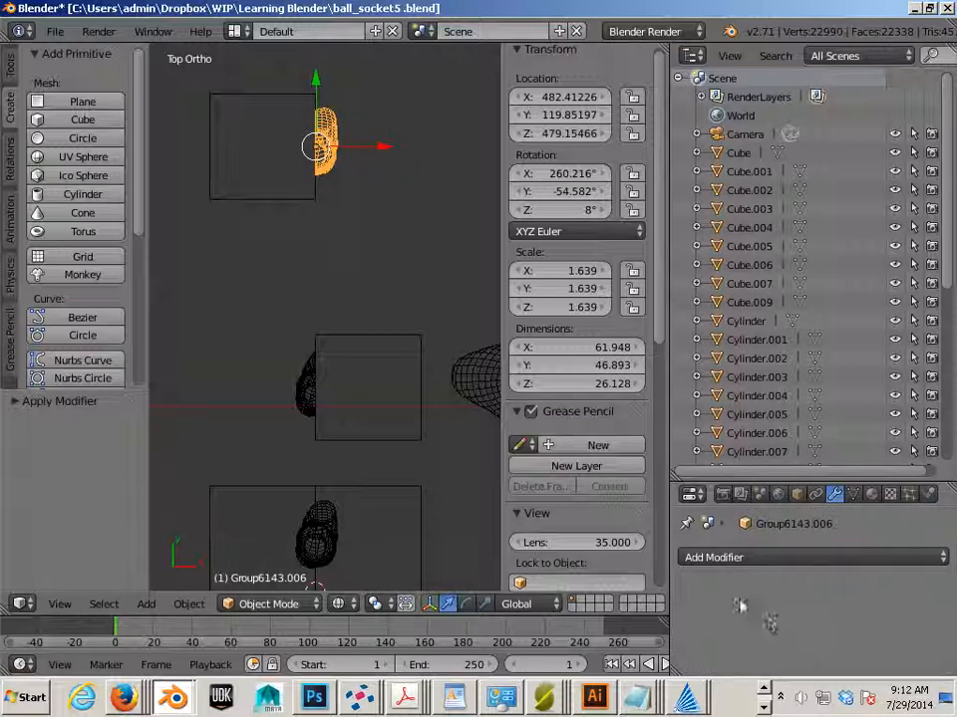
Duplicate the middle set's forearm half and move the copy behind the arm pieces, to about X 640.4 and Y 46.08.
scroll(338, 346, "down", 3)
right_click(338, 399)
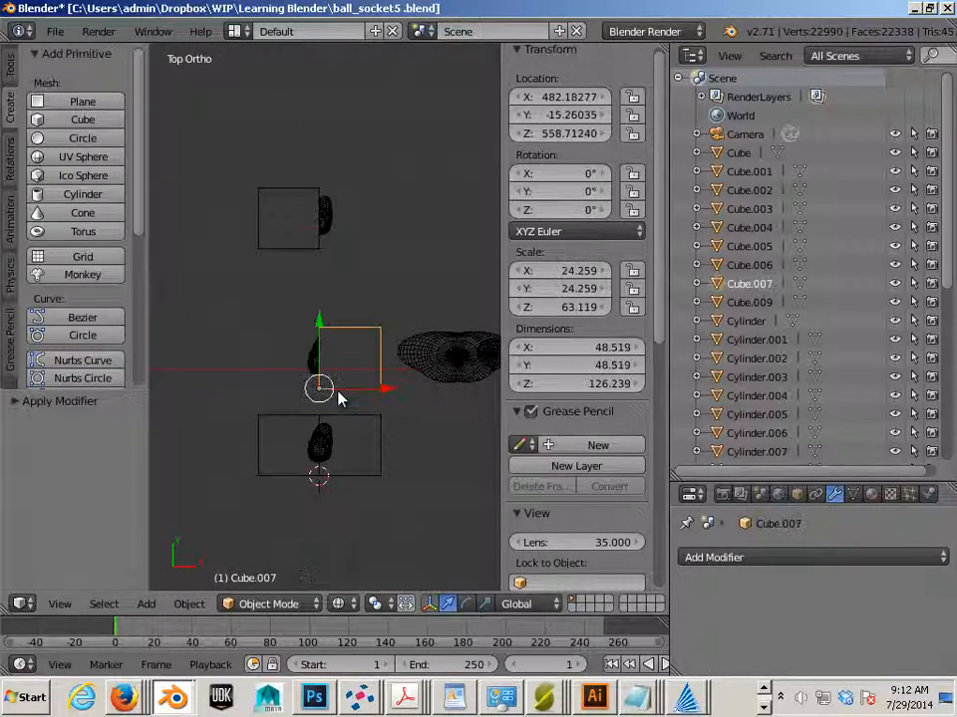
right_click(307, 361)
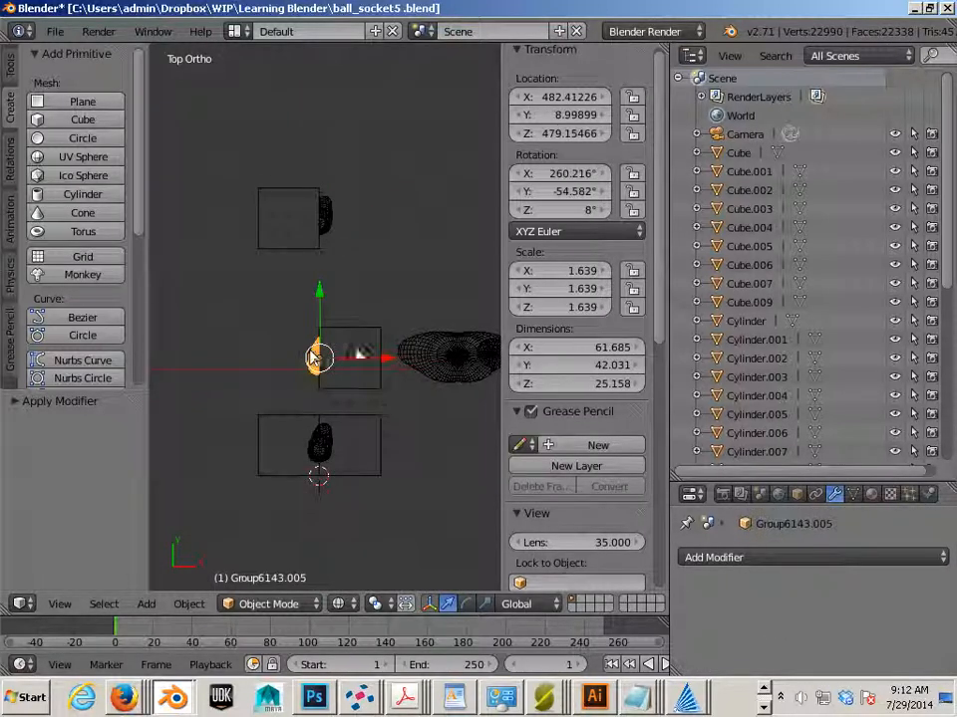
key("shift+d")
left_click(375, 364)
left_click_drag(387, 359, 478, 360)
middle_click_drag(393, 375, 256, 379, "shift")
left_click_drag(353, 364, 446, 378)
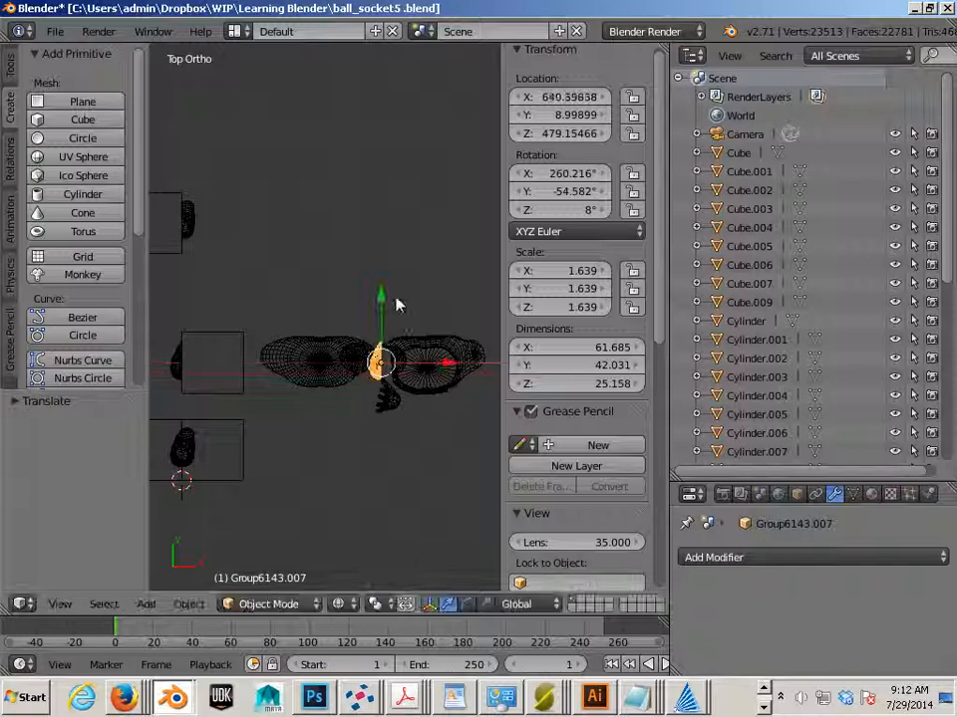
left_click_drag(380, 299, 381, 251)
Duplicate the upper set's forearm half and move the copy near the first one, to about X 643.37 and Y 86.47.
right_click(185, 221)
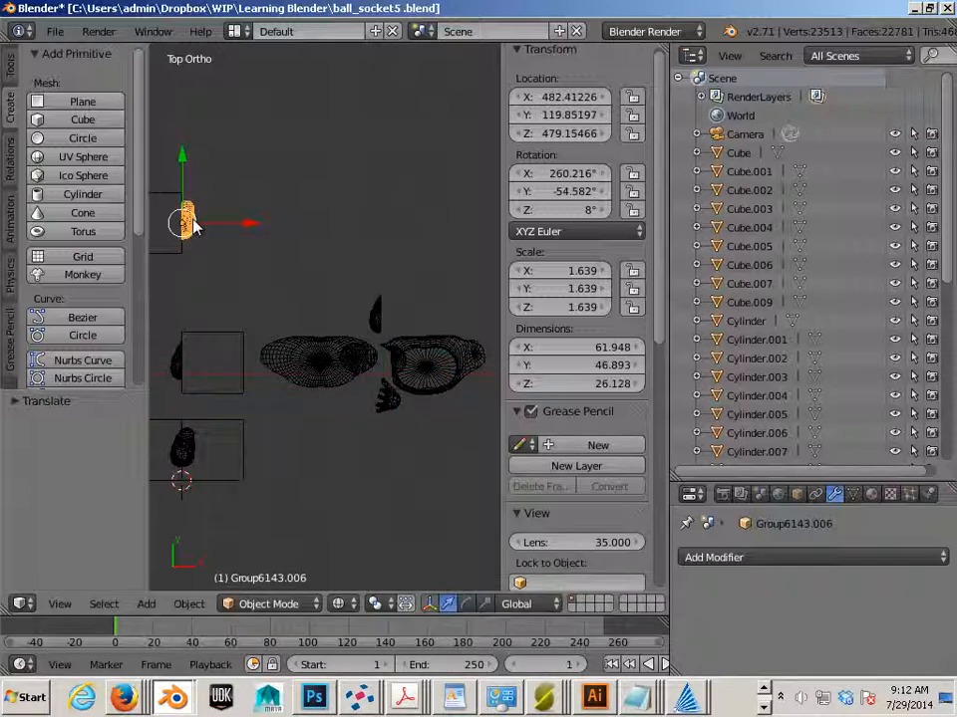
key("shift+d")
key("x")
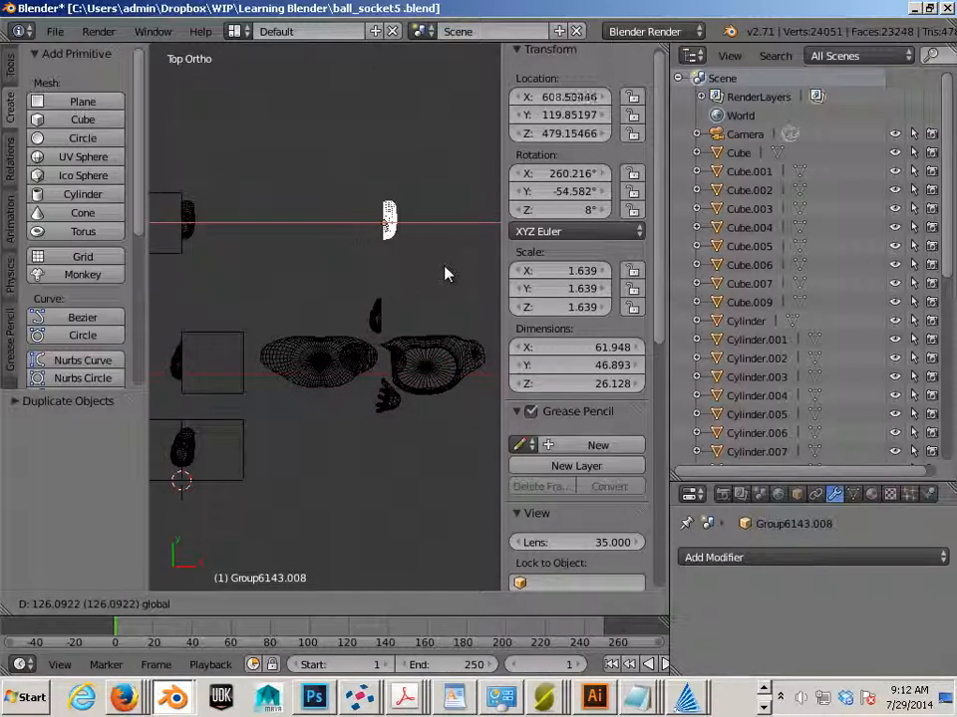
left_click(446, 284)
left_click_drag(385, 158, 378, 200)
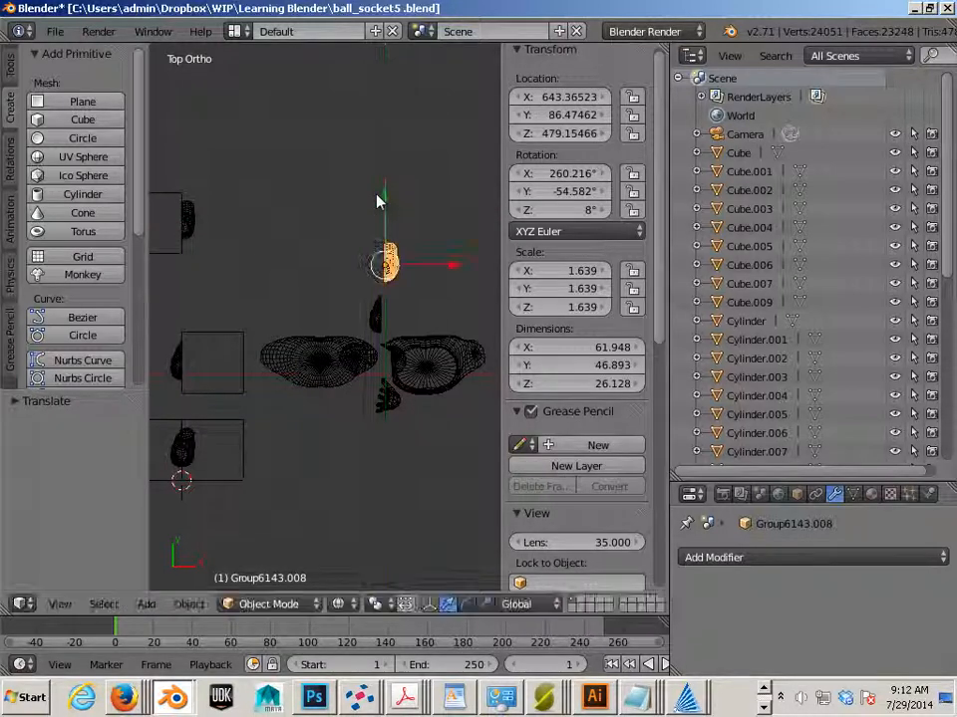
In front view, try to lay the second forearm half copy flat by rotating it and setting its Y rotation to -90°.
key("KP_1")
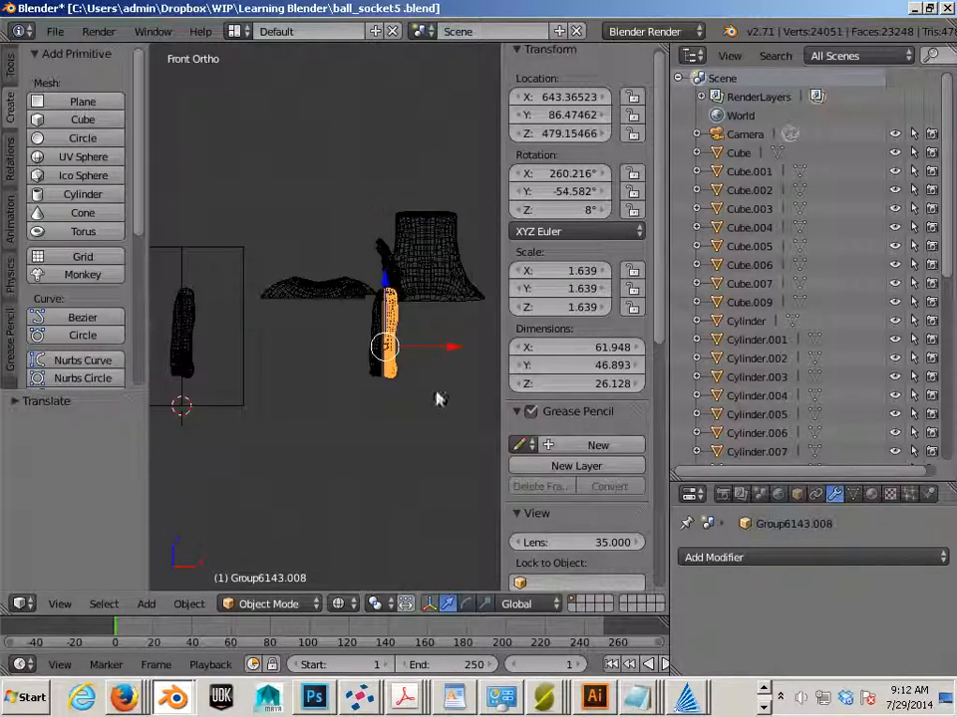
key("e")
left_click_drag(463, 378, 415, 277)
left_click(561, 191)
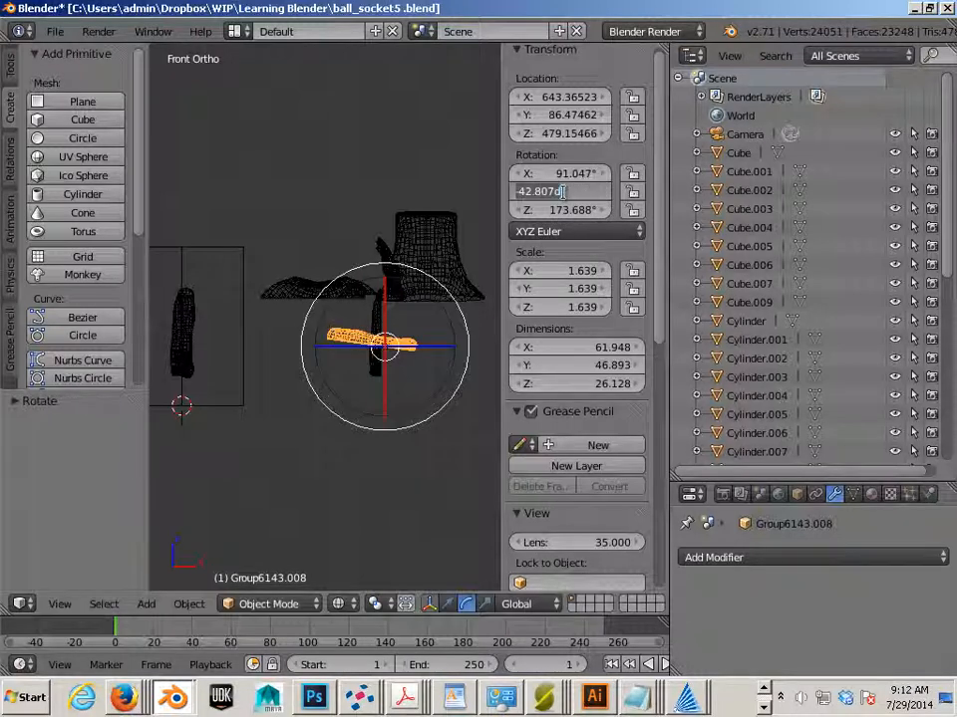
type("-90")
key("Return")
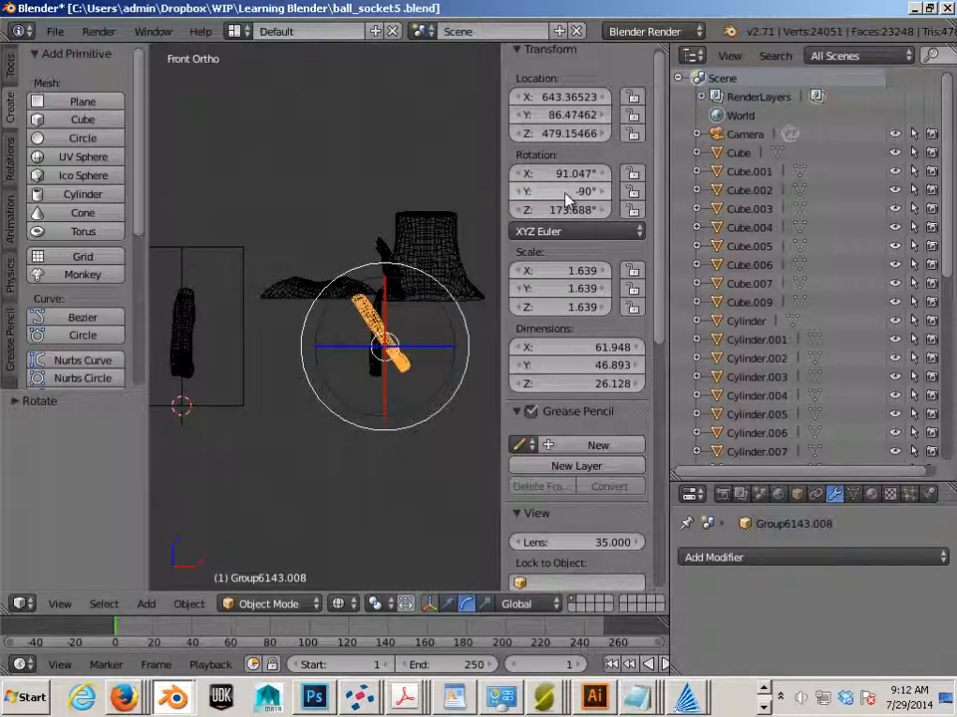
Undo the rotation of the second forearm half copy.
scroll(339, 457, "up", 5)
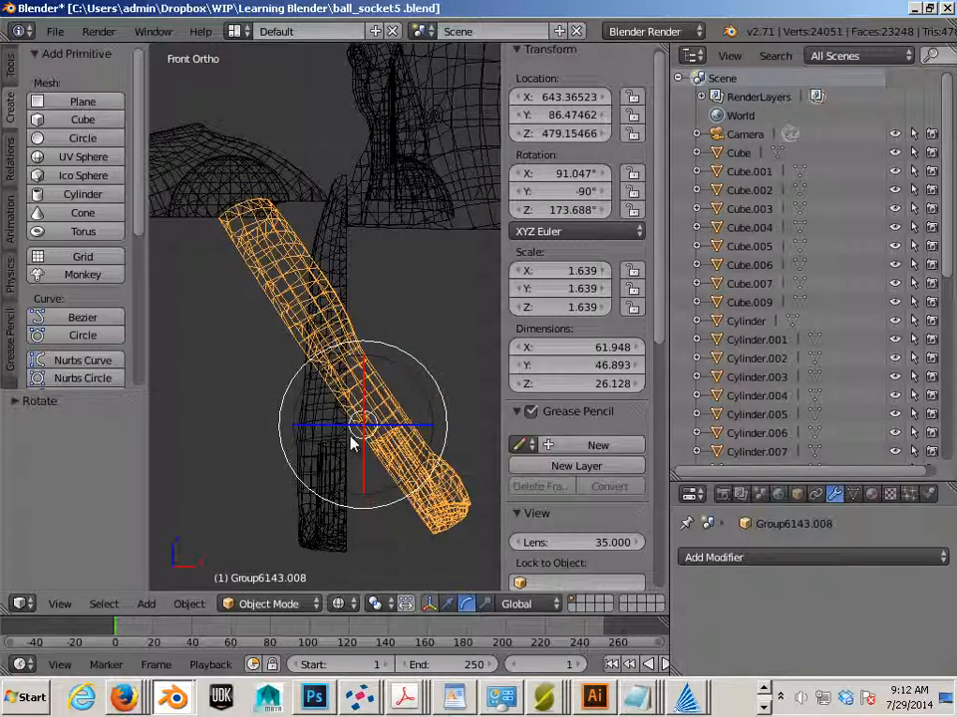
key("a")
right_click(368, 366)
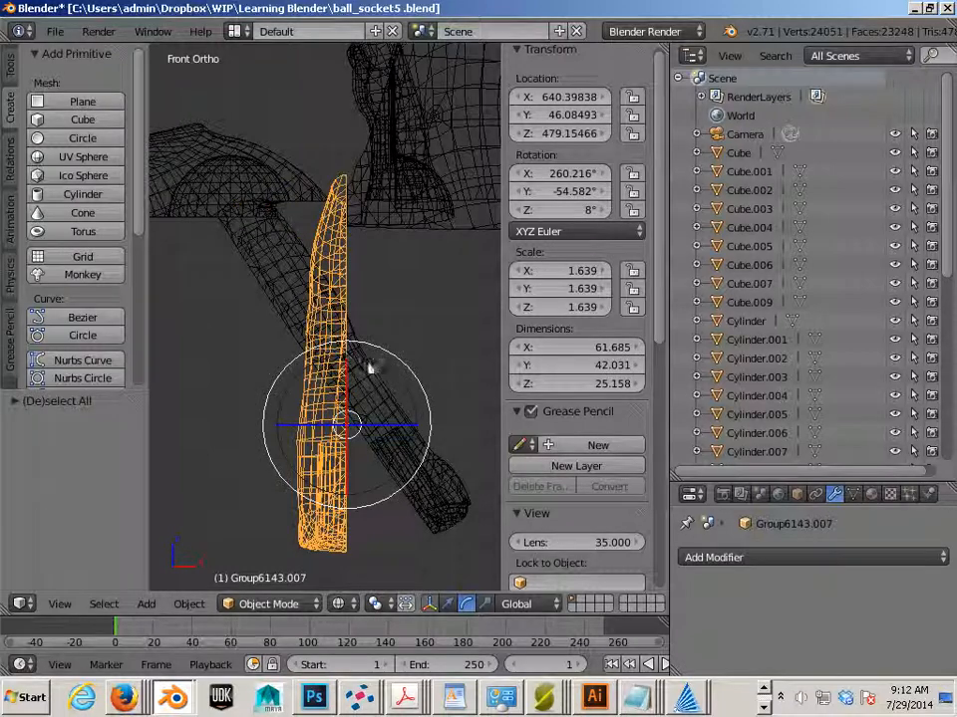
right_click(427, 459)
key("ctrl+z")
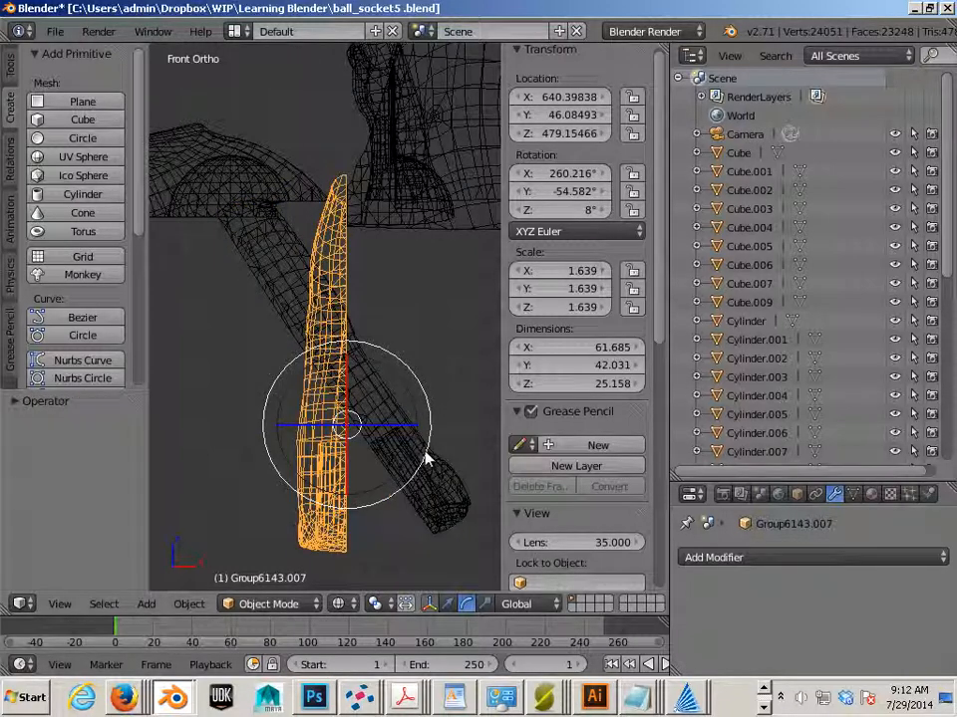
key("ctrl+z")
key("ctrl+z")
key("ctrl+z")
key("ctrl+z")
key("ctrl+z")
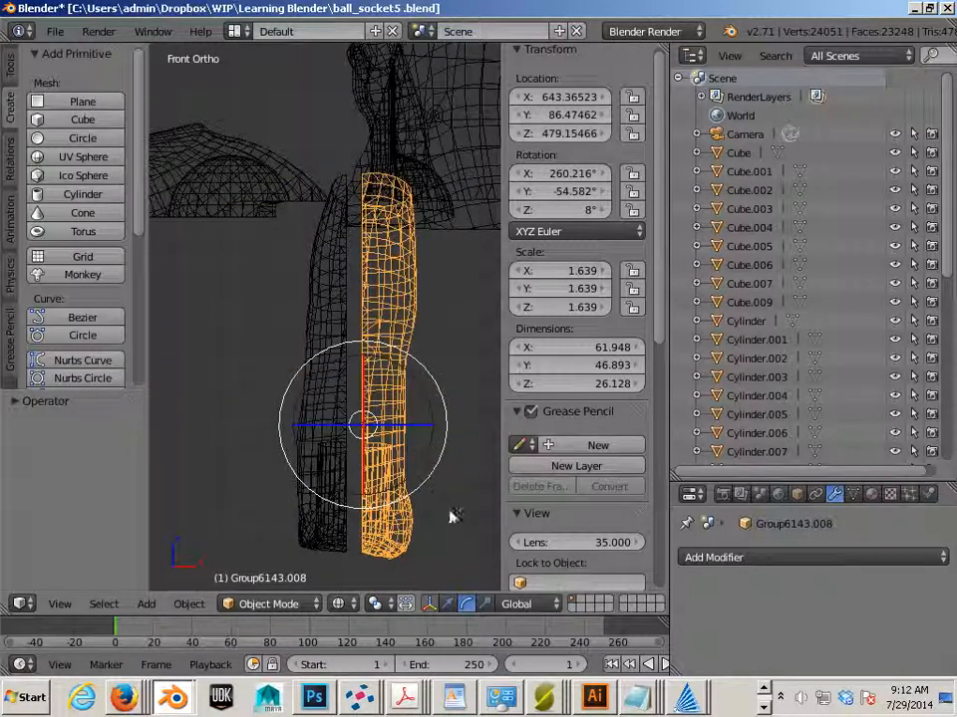
key("ctrl+z")
key("ctrl+z")
key("ctrl+z")
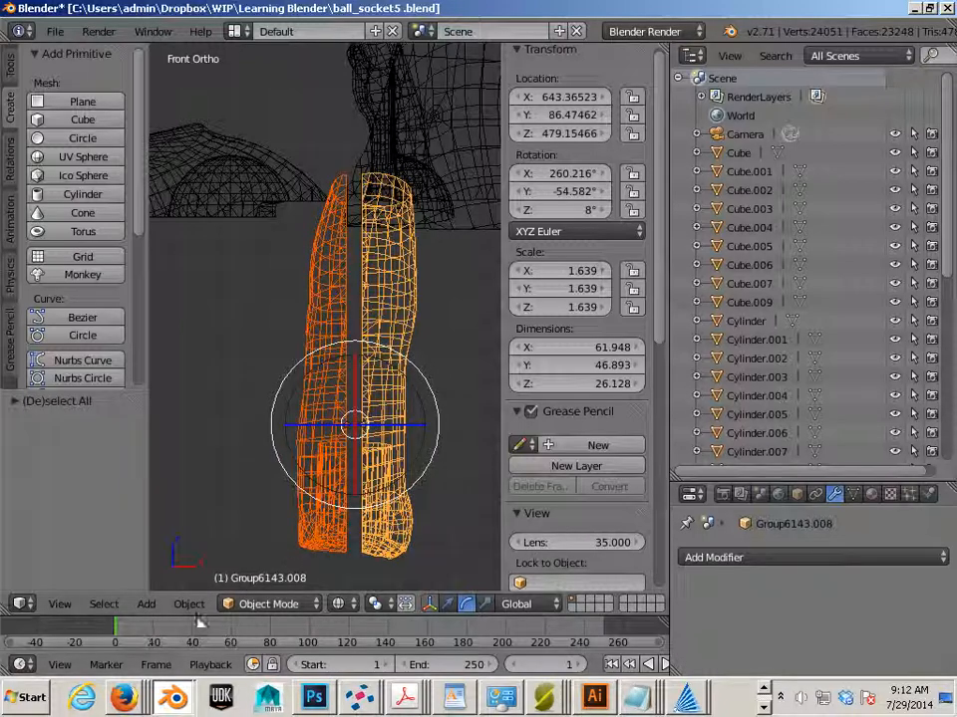
Apply the rotation and scale of both copied forearm halves.
left_click(190, 604)
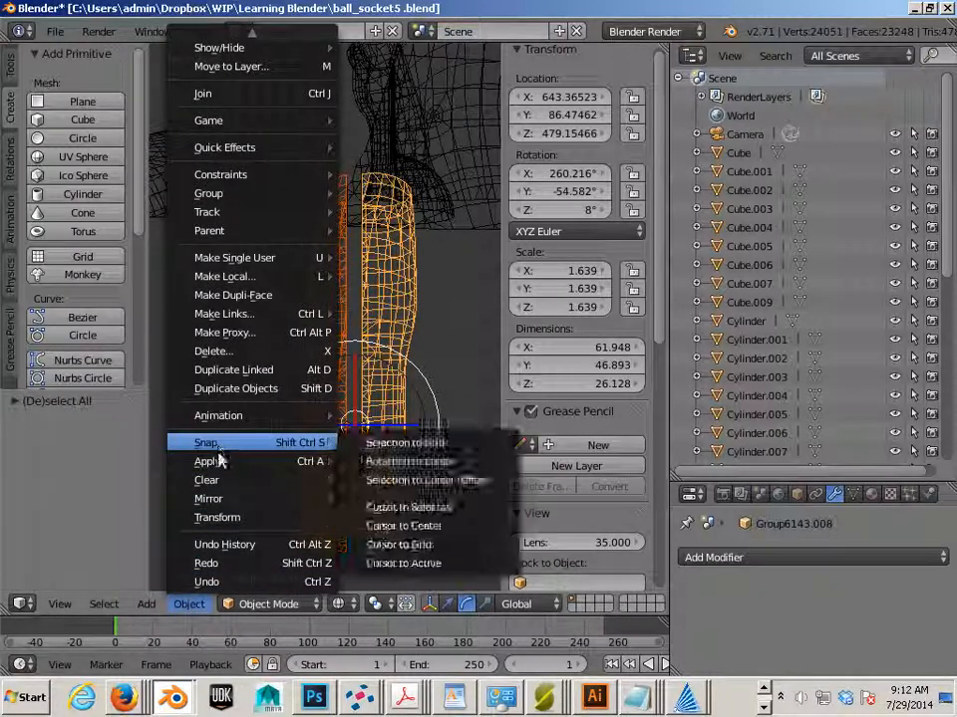
mouse_move(219, 461)
left_click(384, 517)
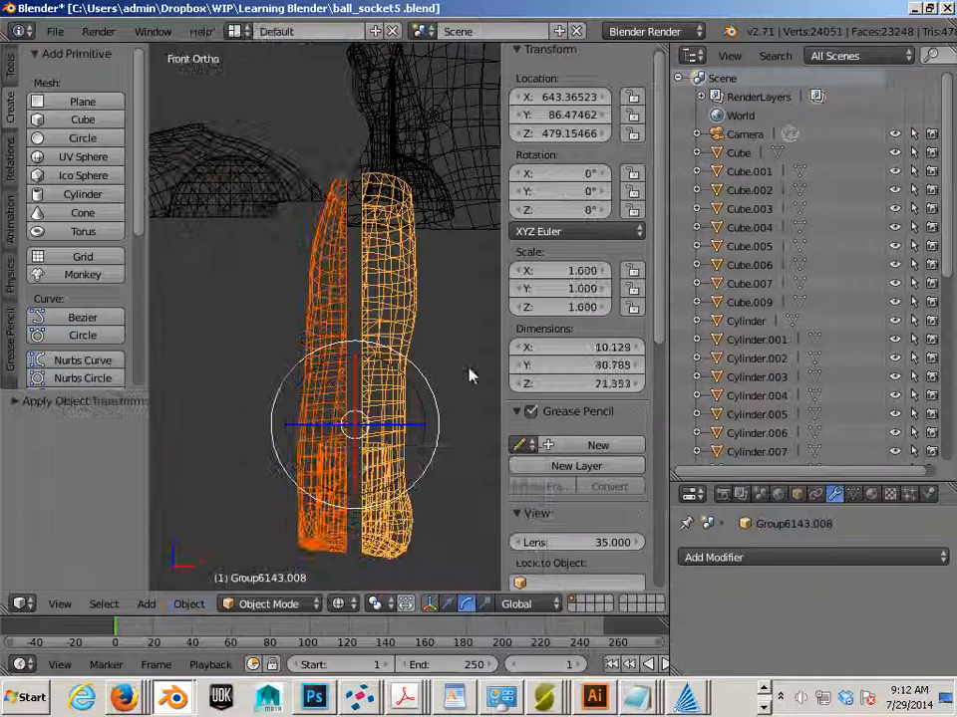
Lay the right-hand forearm half on its cut face by setting its Y rotation to -90°.
right_click(416, 317)
left_click_drag(438, 384, 334, 350)
left_click(562, 192)
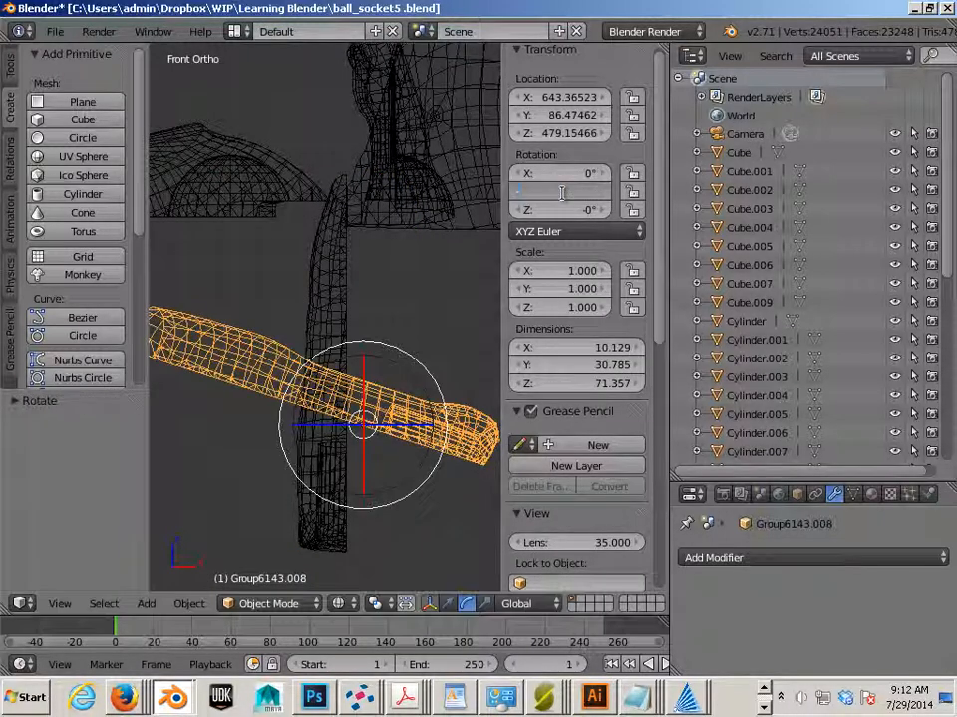
type("-90")
key("Return")
Lay the left-hand forearm half on its cut face by setting its Y rotation to 90°.
right_click(355, 319)
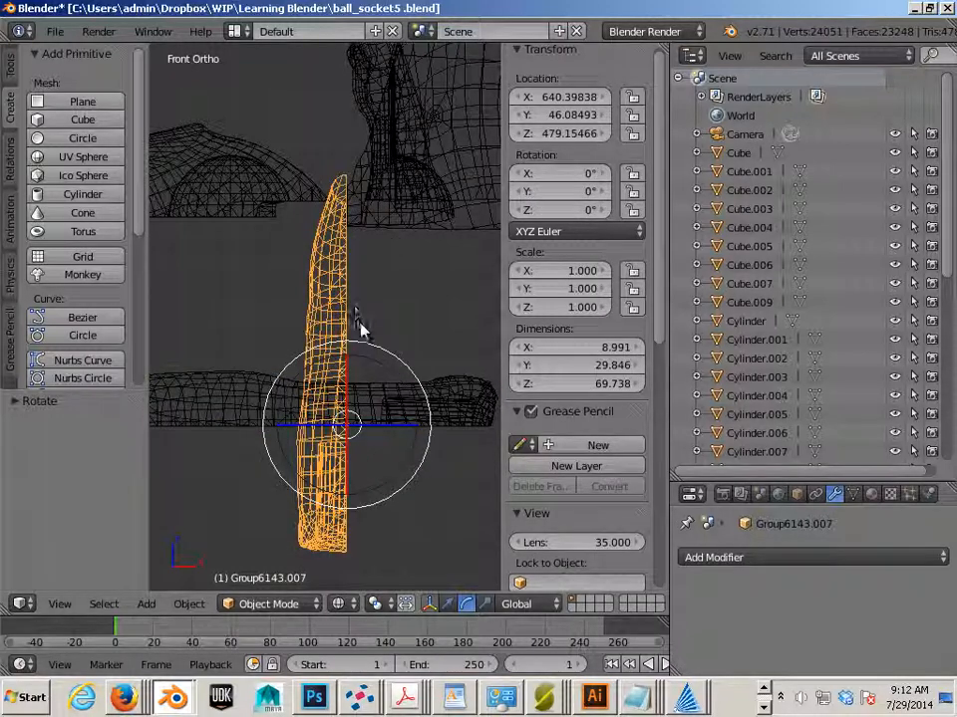
left_click_drag(372, 353, 408, 453)
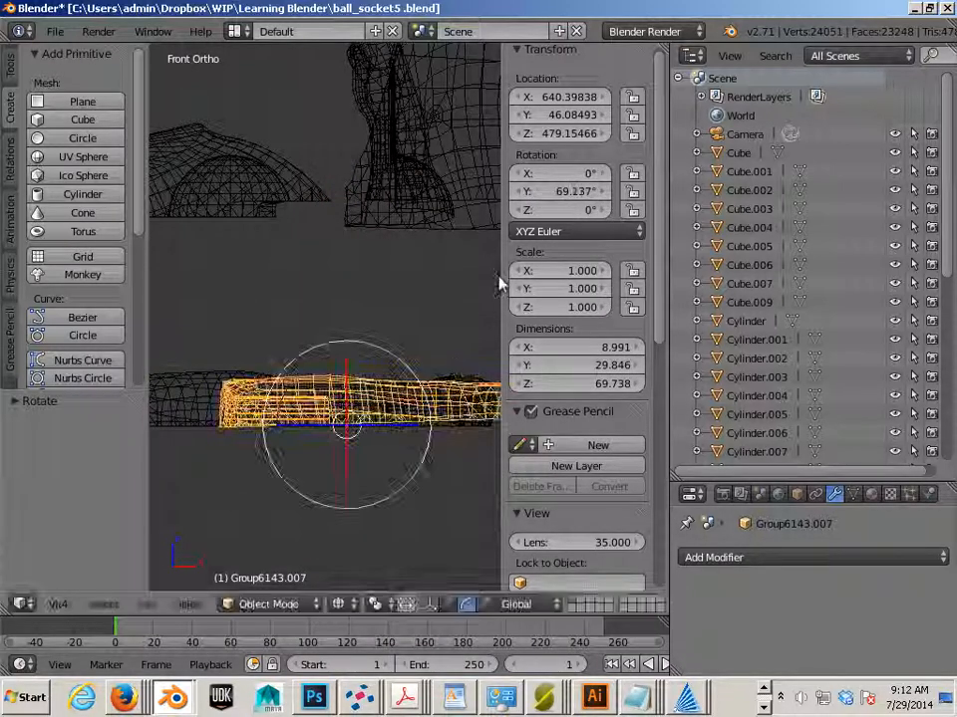
left_click(571, 190)
type("90")
key("Return")
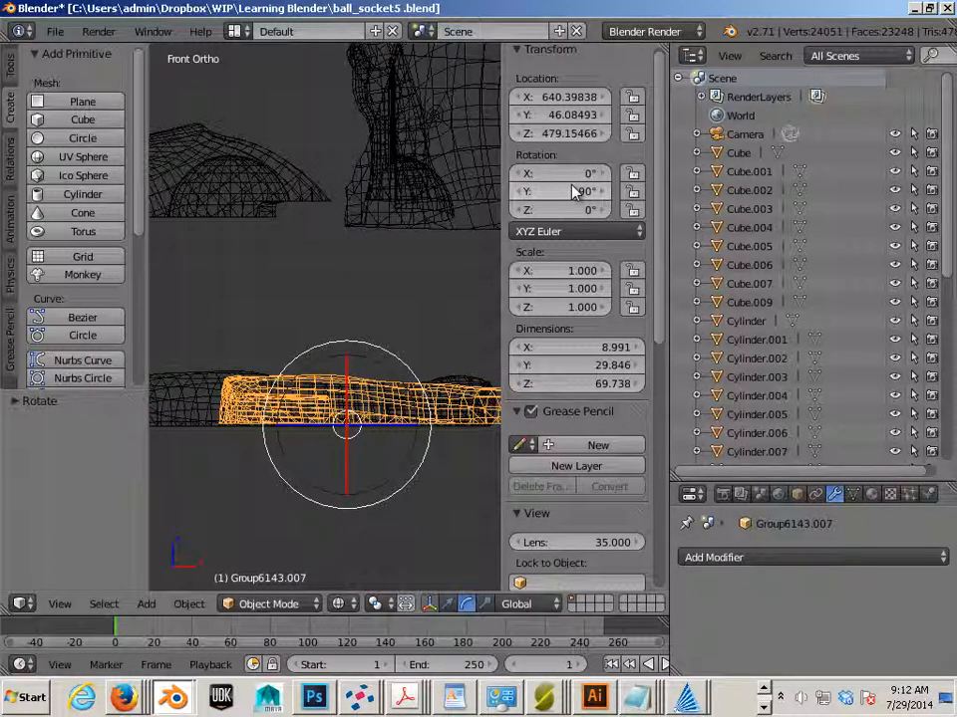
Raise the two flat-lying forearm halves to about Z 545 and 544, level with the other pieces, shifting the first to about X 596.
key("a")
right_click(297, 395)
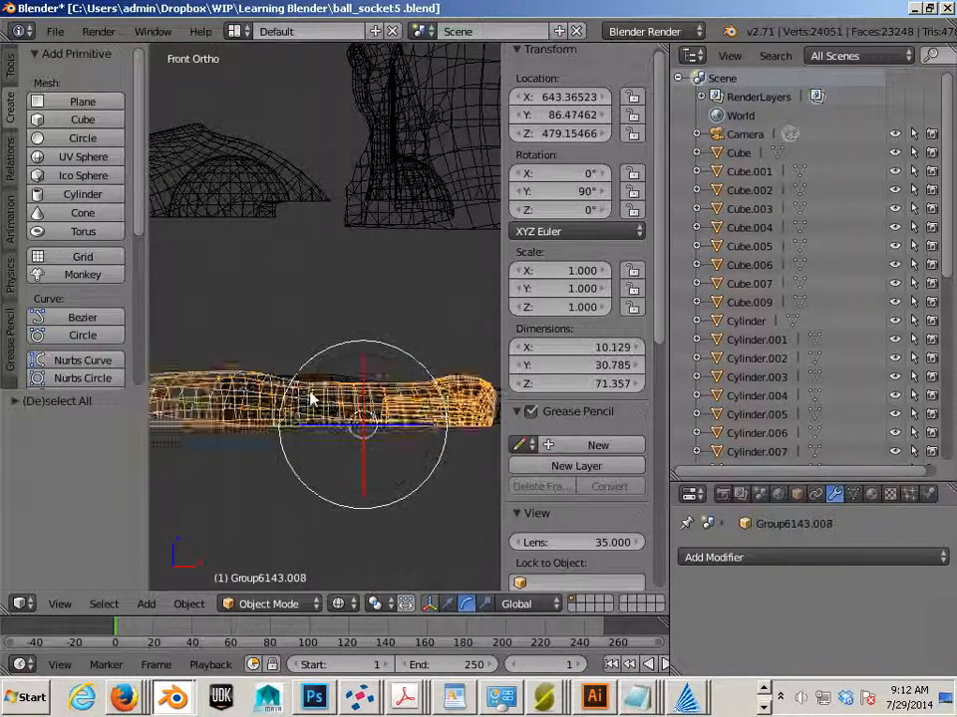
scroll(310, 390, "down", 4)
key("w")
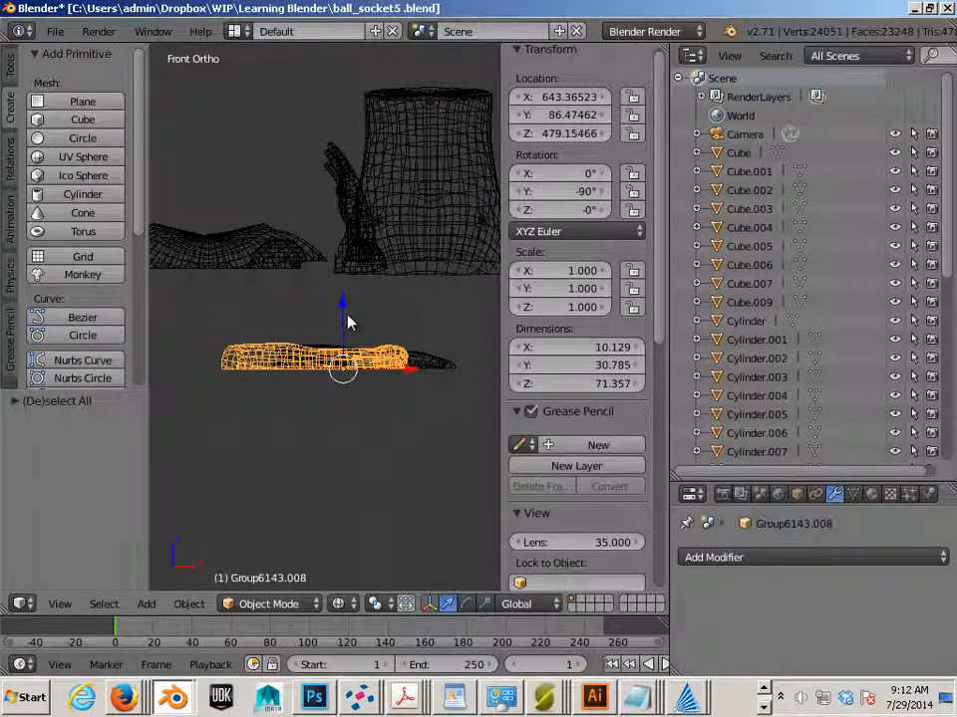
left_click_drag(346, 319, 283, 191)
right_click(339, 368)
left_click_drag(337, 299, 335, 149)
Bring the two forearm halves closer together along Y, placing the second one at about Y 81.
key("z")
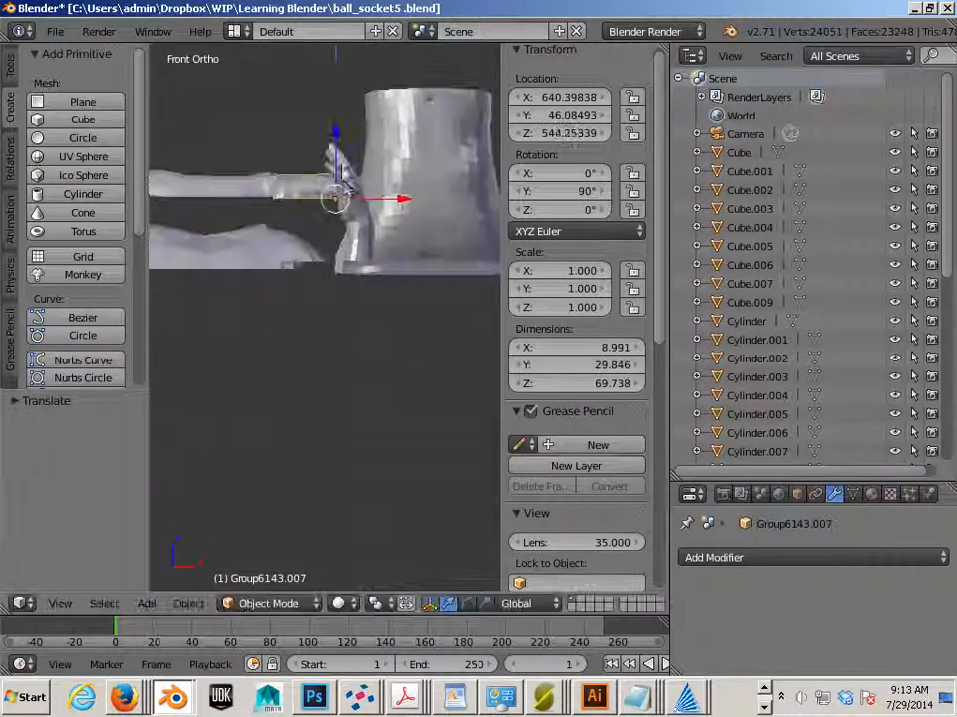
middle_click_drag(348, 352, 169, 417)
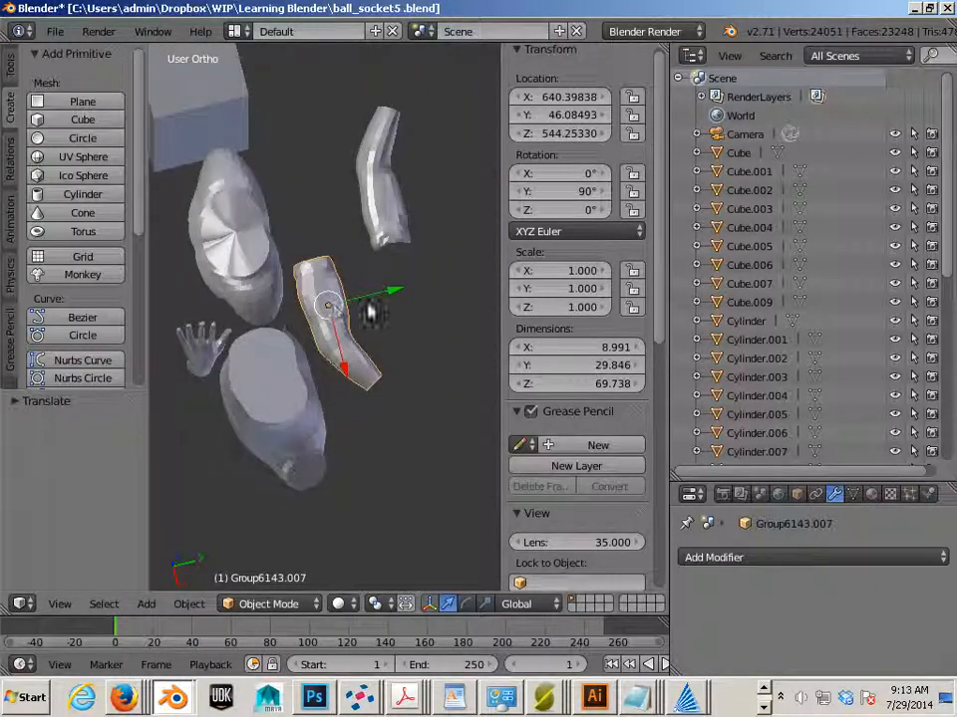
left_click_drag(369, 303, 388, 297)
right_click(389, 205)
left_click_drag(433, 189, 418, 194)
Move the ball-and-peg connector beside the body along X to about 125.8.
mouse_move(398, 342)
middle_mouse_down()
mouse_move(331, 327)
mouse_move(337, 353)
mouse_move(271, 413)
mouse_move(288, 314)
mouse_move(316, 391)
mouse_move(304, 379)
mouse_move(301, 403)
mouse_move(189, 455)
mouse_move(256, 384)
mouse_move(380, 455)
mouse_move(327, 406)
mouse_move(353, 298)
middle_mouse_up()
key("z")
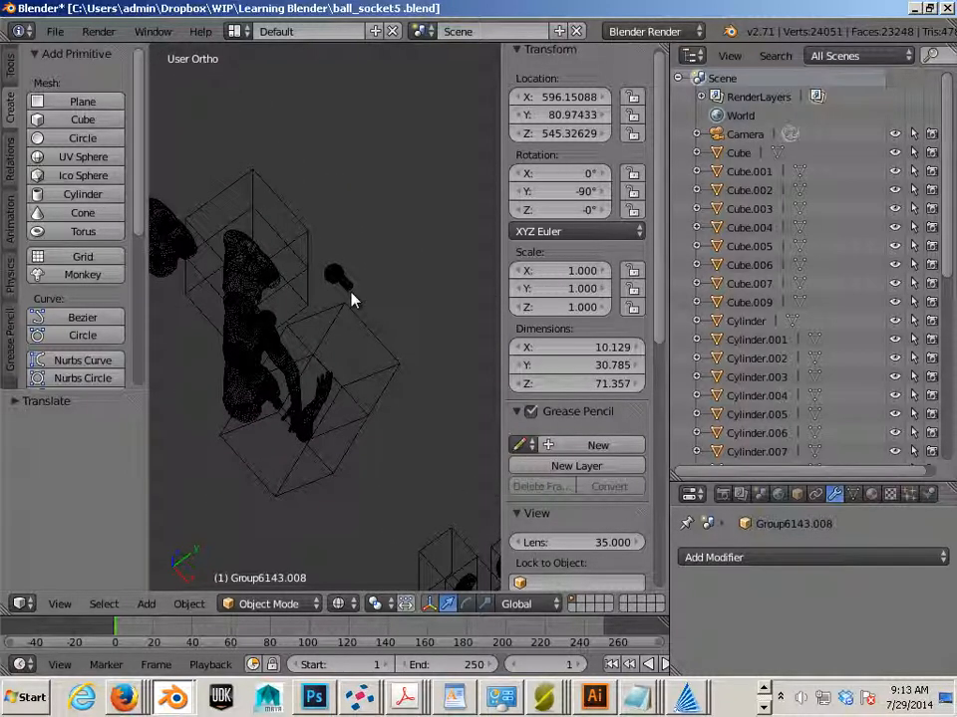
right_click(372, 342)
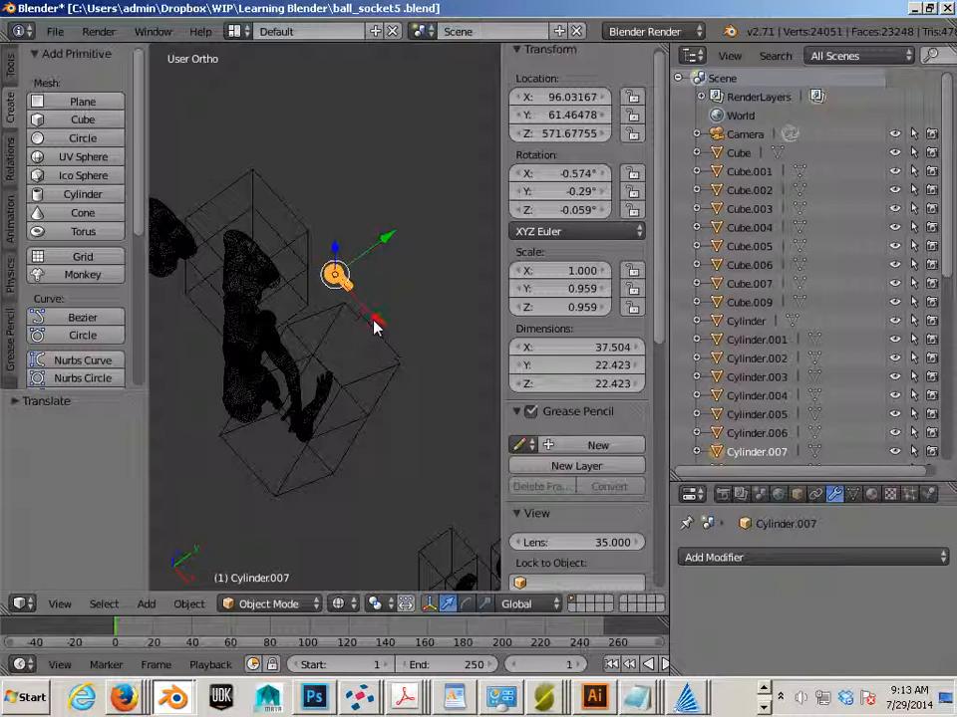
left_click_drag(374, 324, 390, 343)
Duplicate the ball-and-peg connector and move the copy along X to about 286.4, toward the cut arm pieces.
key("shift+d")
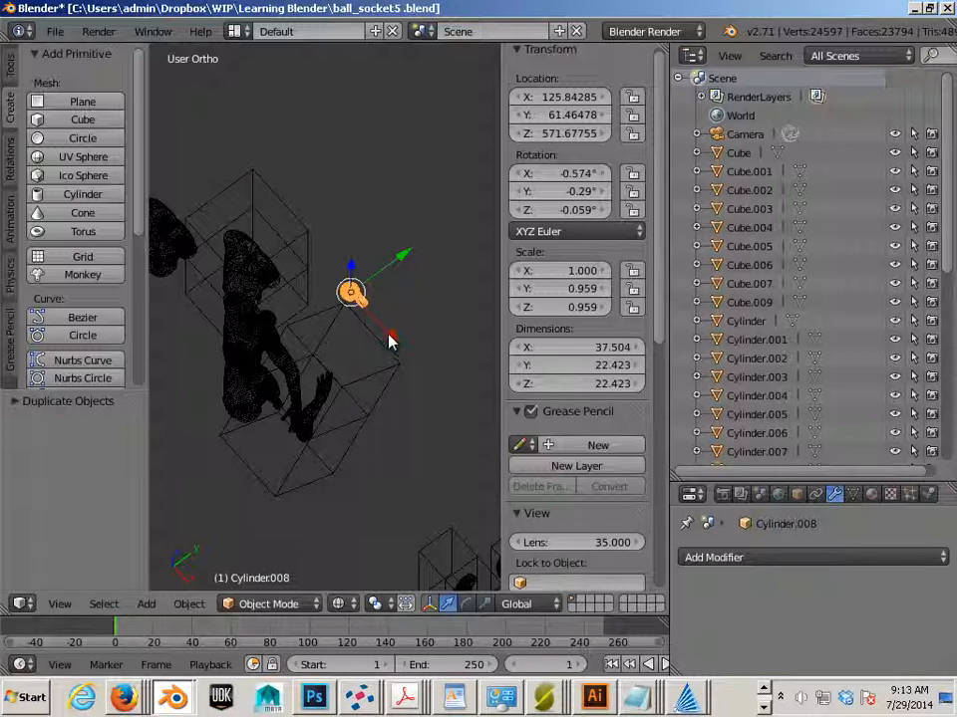
key("x")
left_click(472, 443)
middle_click_drag(472, 442, 288, 347)
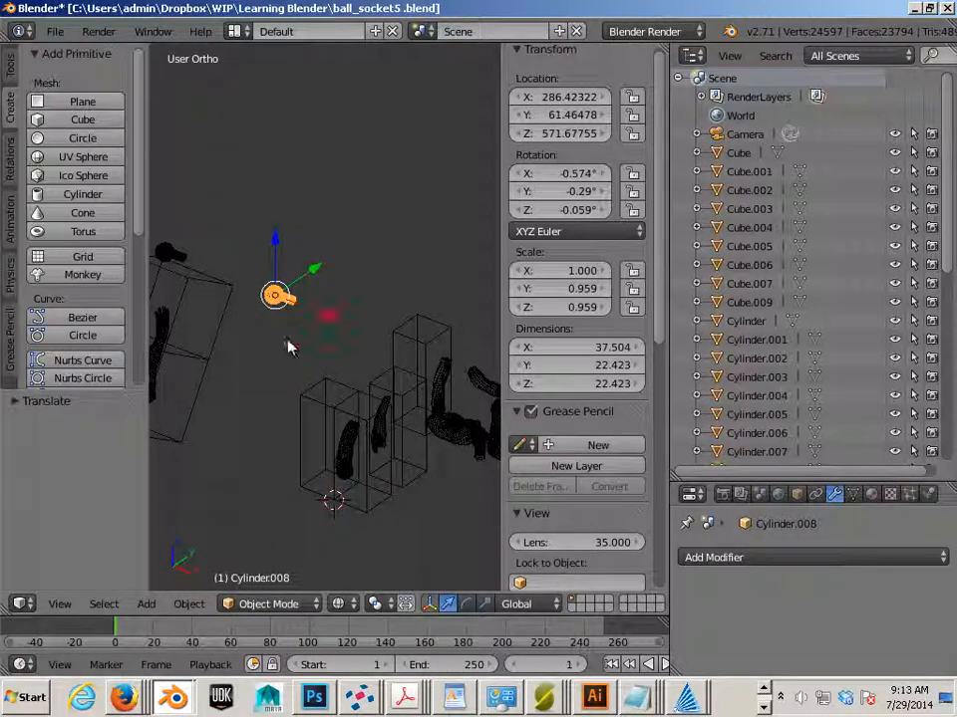